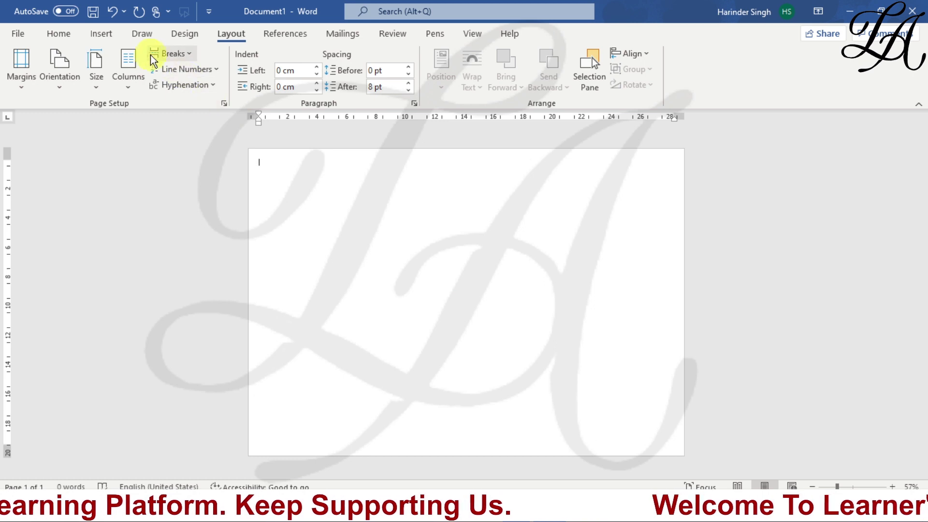
Draw a rectangle covering the whole landscape page, about 29.69 cm wide and 20.87 cm high
left_click(106, 35)
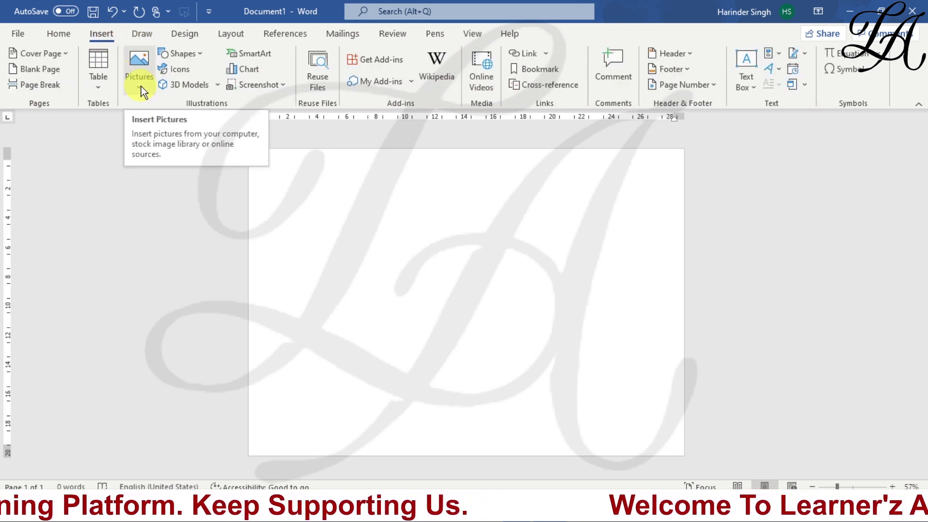
left_click(169, 56)
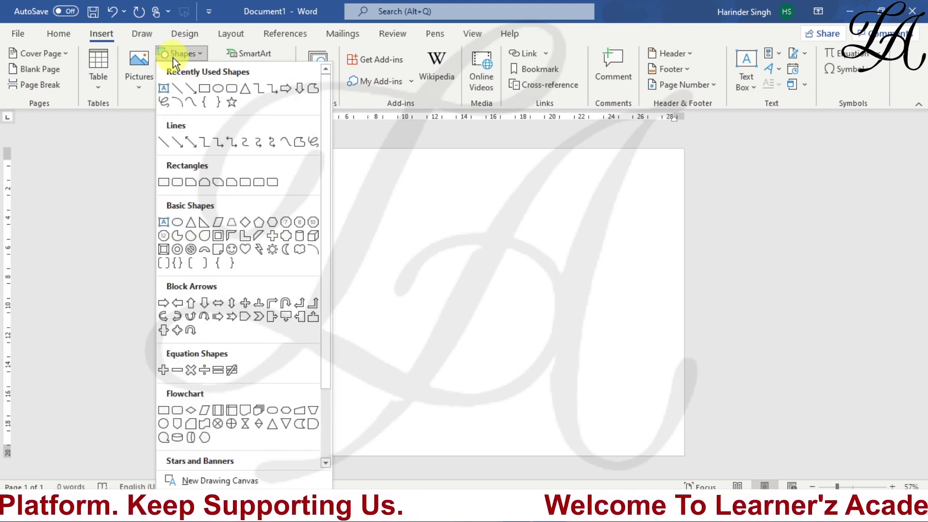
left_click(203, 89)
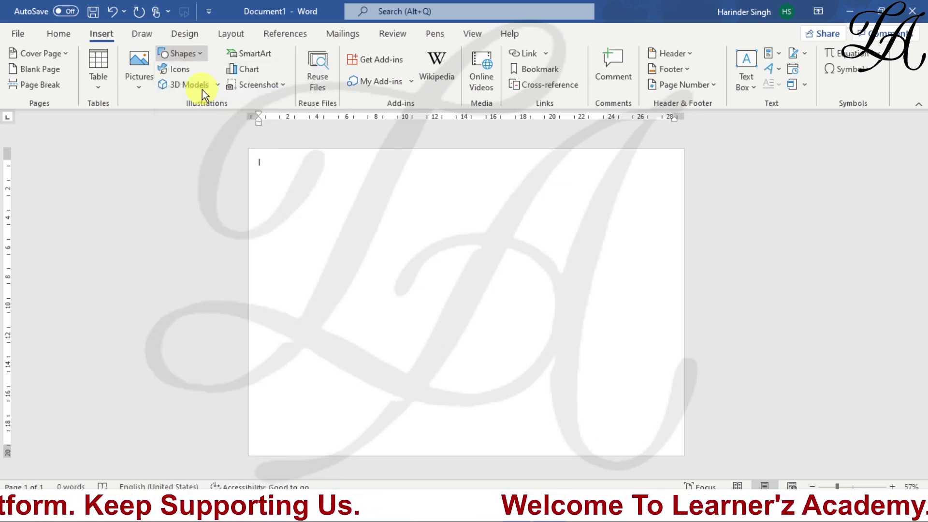
left_click_drag(248, 149, 684, 455)
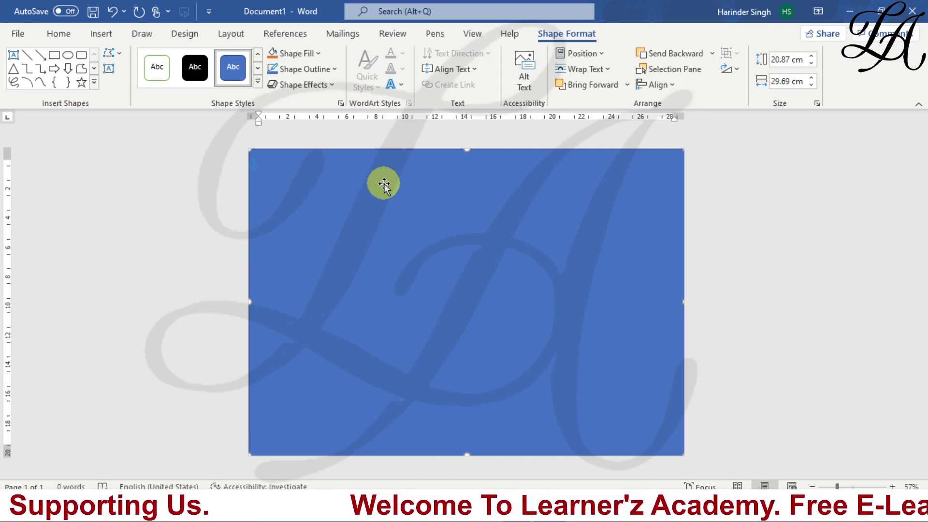
Open the rectangle's shape formatting options and change its fill to a gradient fill
right_click(375, 179)
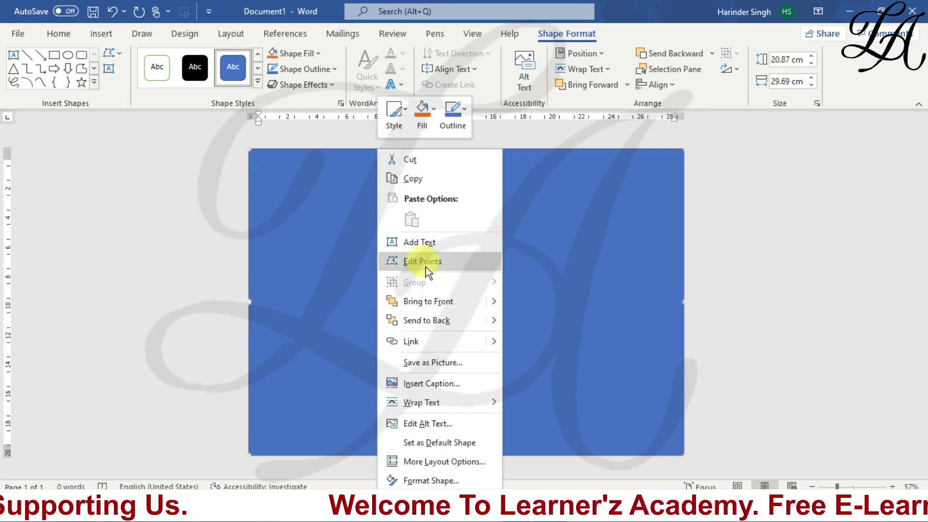
left_click(465, 482)
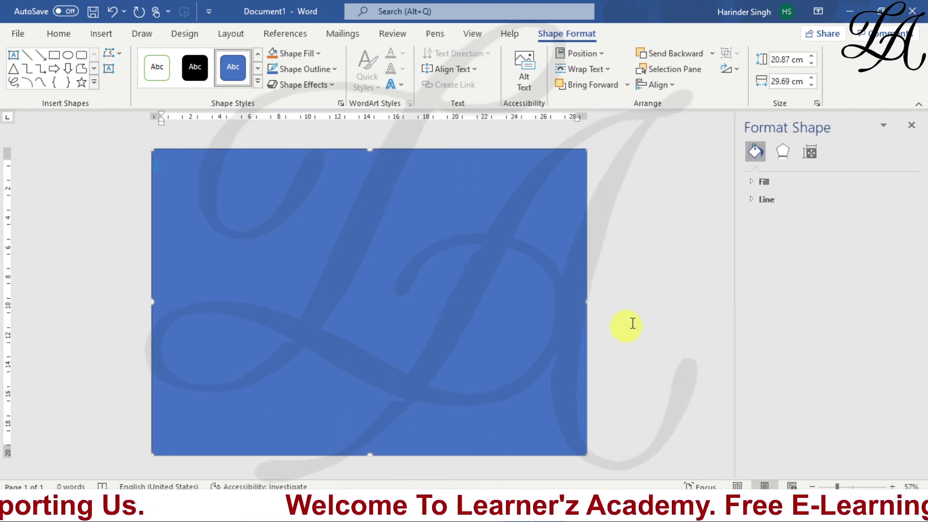
left_click(749, 184)
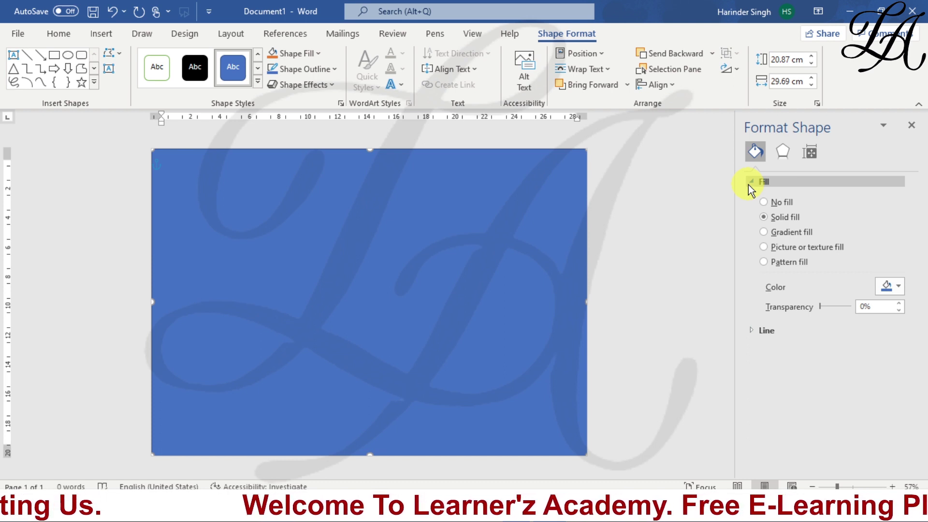
left_click(764, 232)
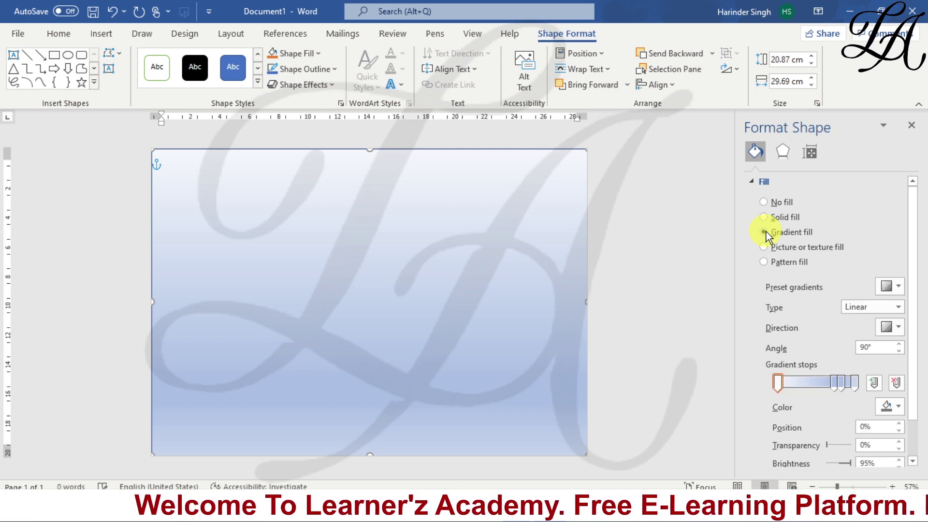
Set the colour of the first gradient stop, at 0%, to the standard orange
left_click(776, 384)
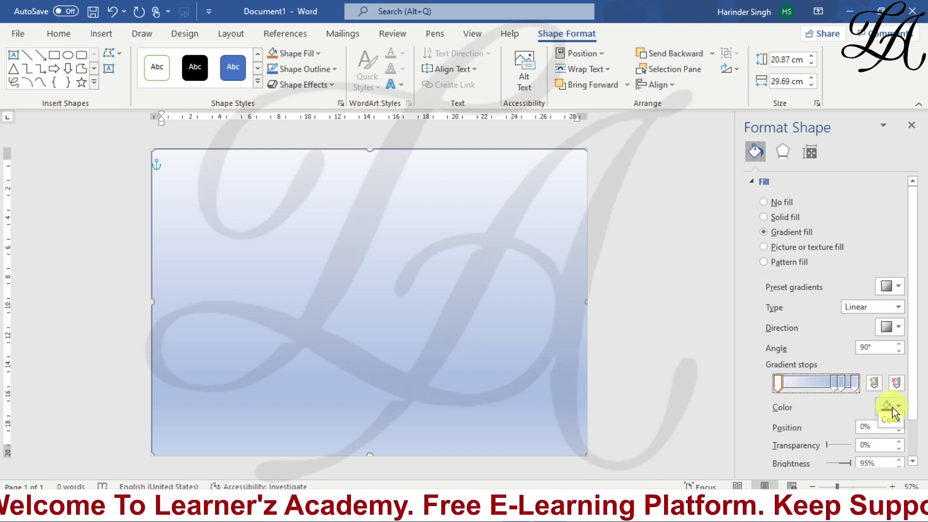
left_click(893, 408)
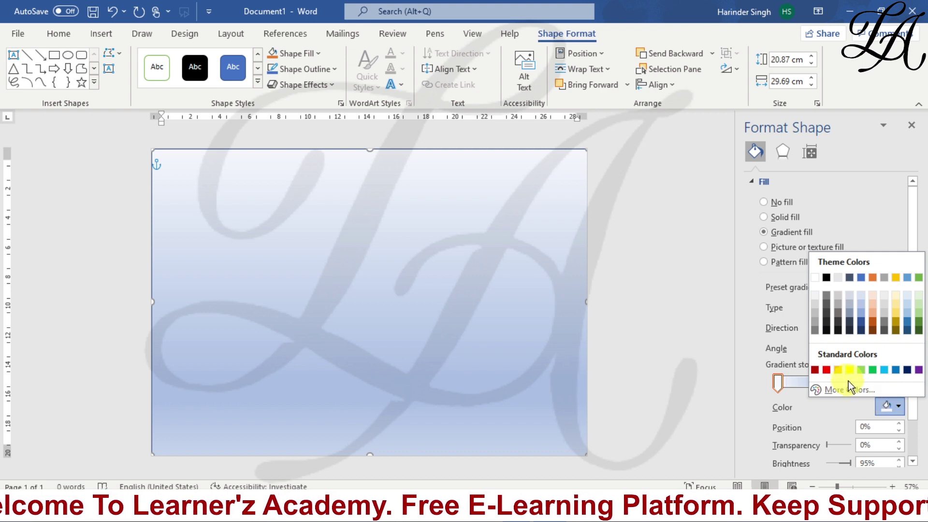
left_click(838, 370)
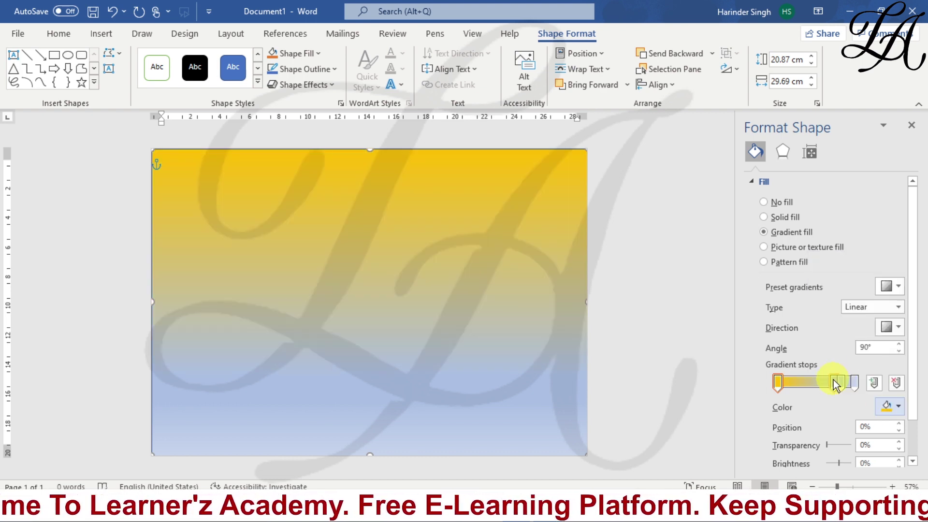
Make both inner gradient stops white, moving the first toward the orange end and the second to about 64%
left_click(835, 384)
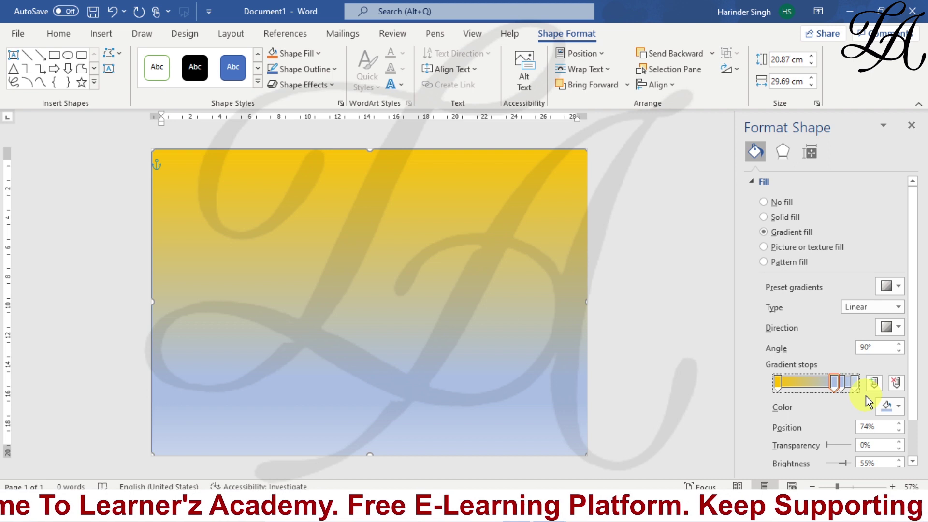
left_click(897, 407)
left_click(816, 279)
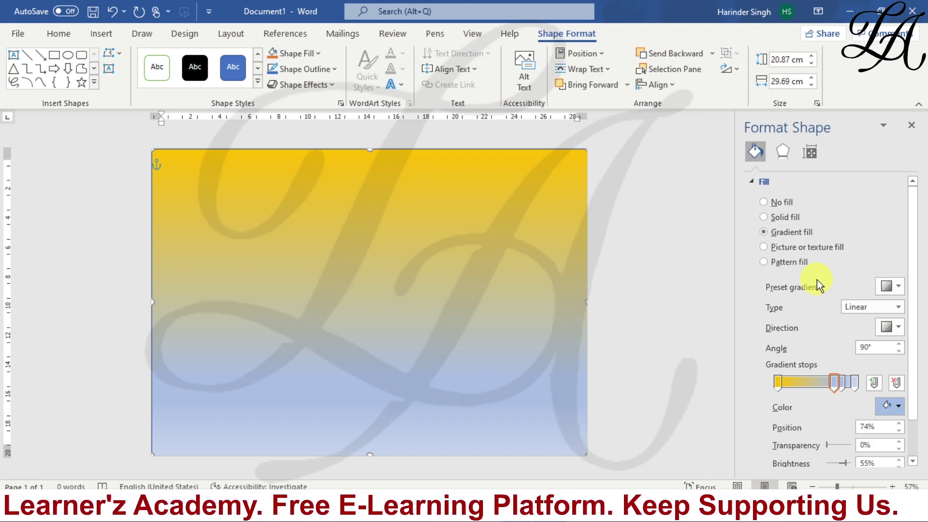
left_click(842, 384)
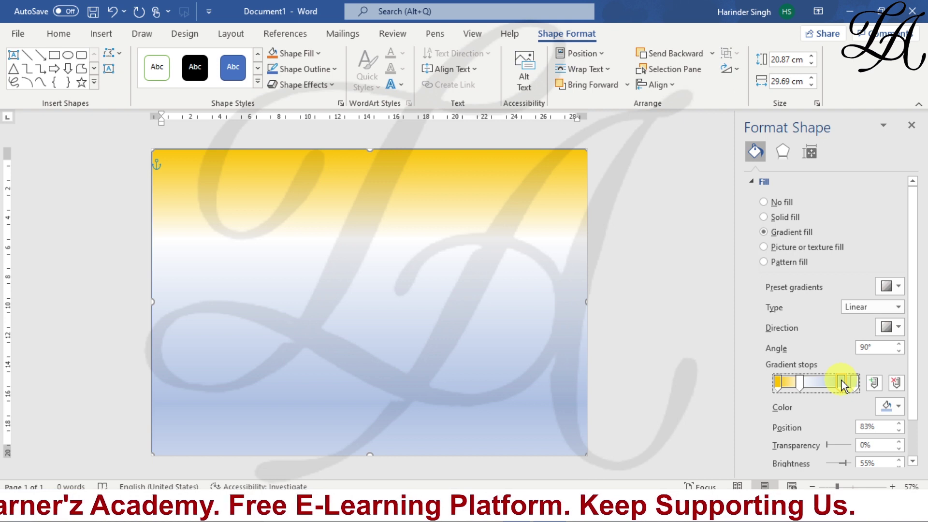
left_click(898, 406)
left_click(818, 279)
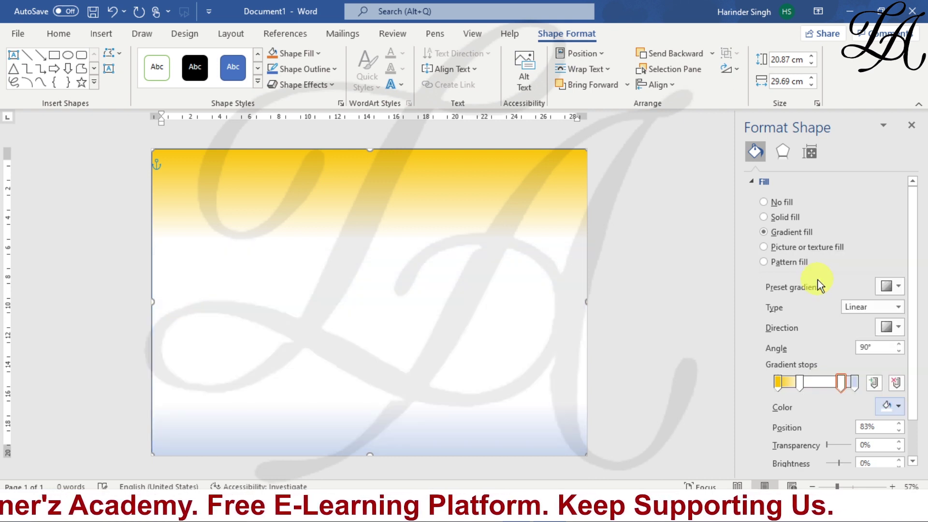
left_click_drag(841, 383, 830, 384)
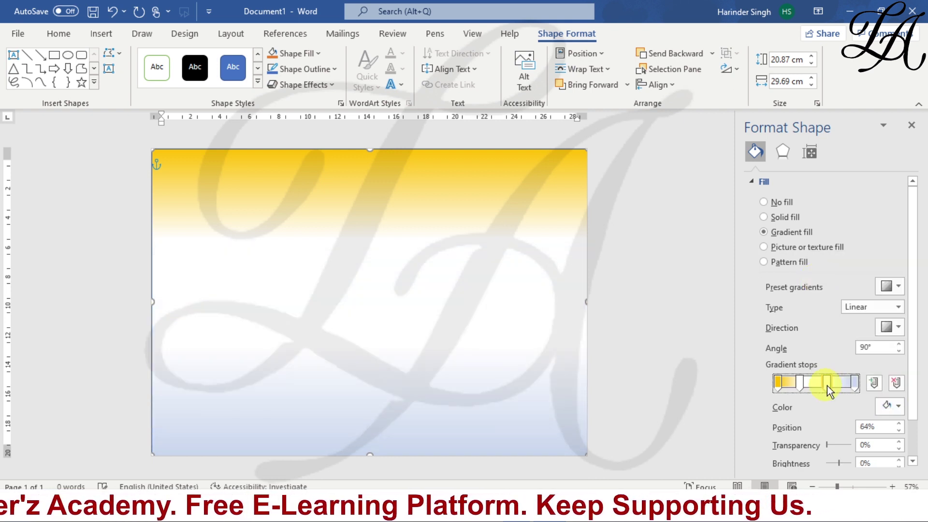
Set the colour of the last gradient stop, at 100%, to the standard light green
left_click(854, 383)
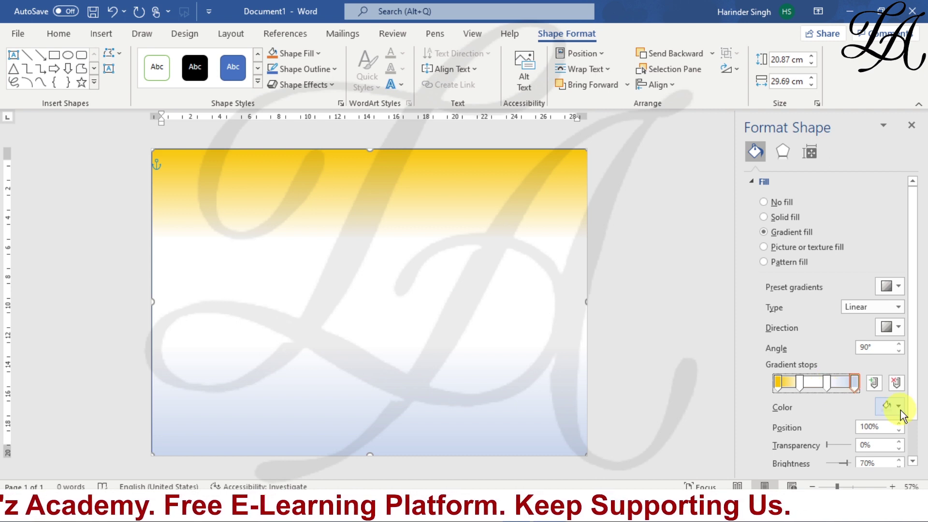
left_click(899, 407)
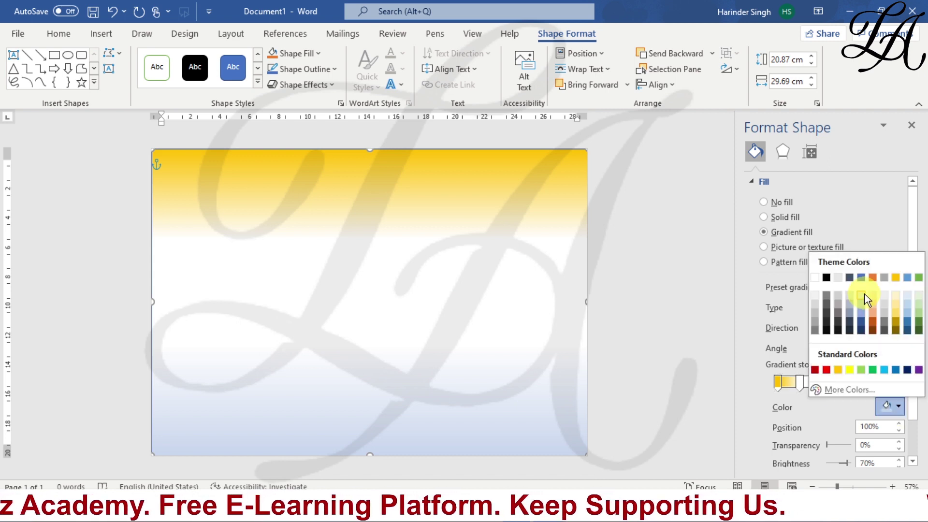
left_click(860, 369)
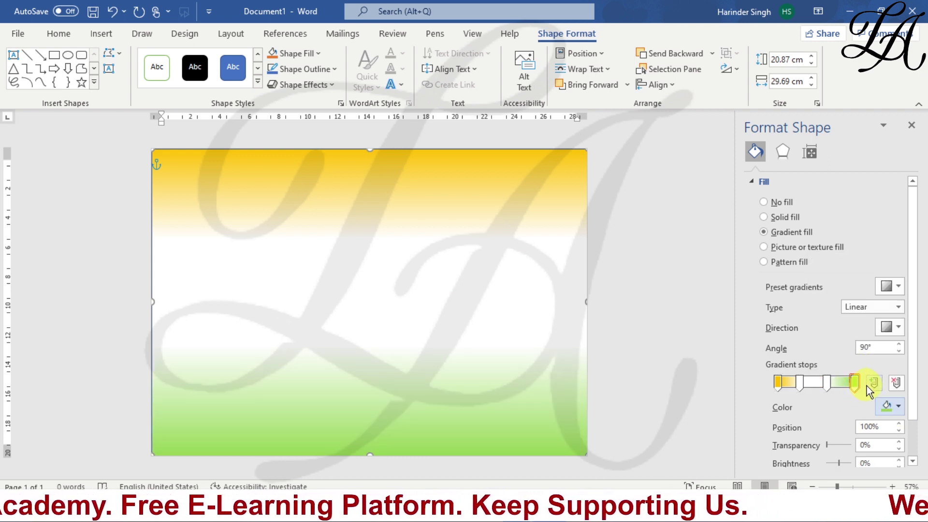
Move the white gradient stop nearest the orange end to a position of about 42%
left_click(850, 383)
left_click(828, 386)
left_click_drag(799, 382, 809, 382)
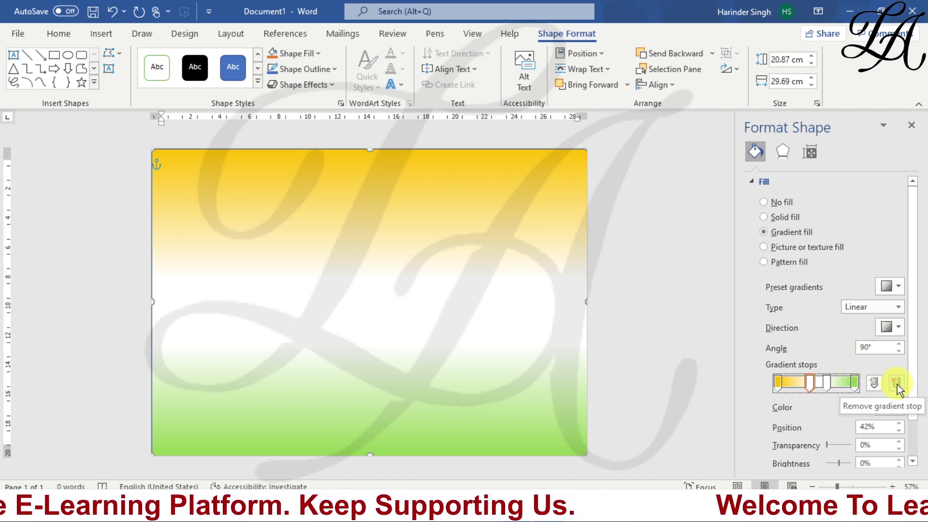
Try an extra dark blue gradient stop at 53% between the two white stops, and remove it
left_click(878, 384)
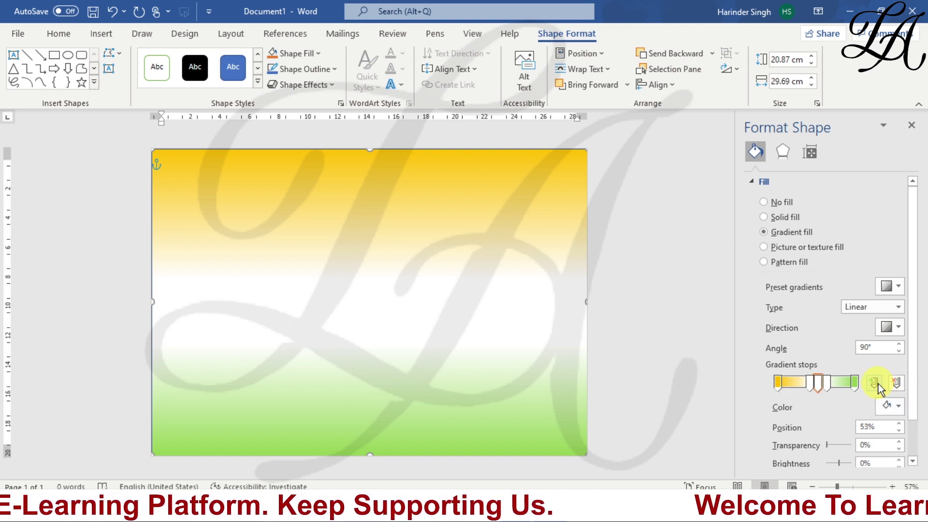
left_click(822, 381)
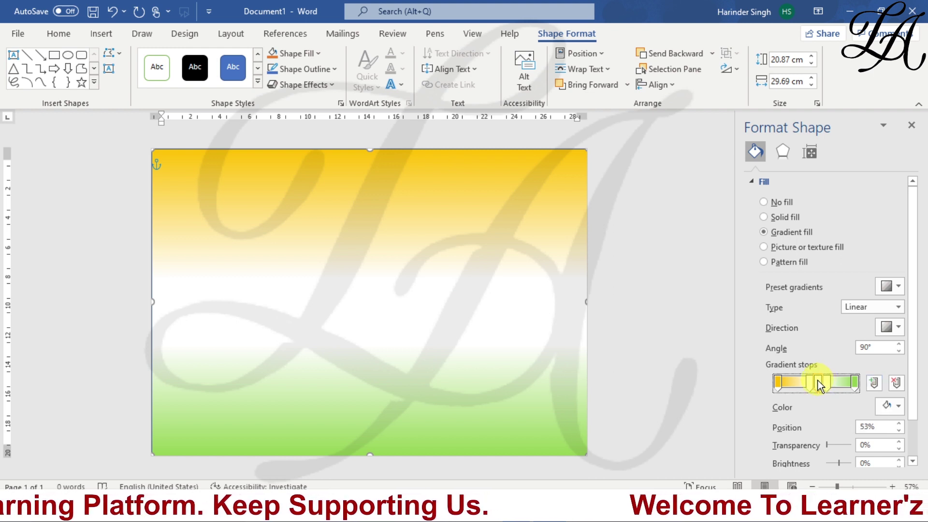
left_click(895, 409)
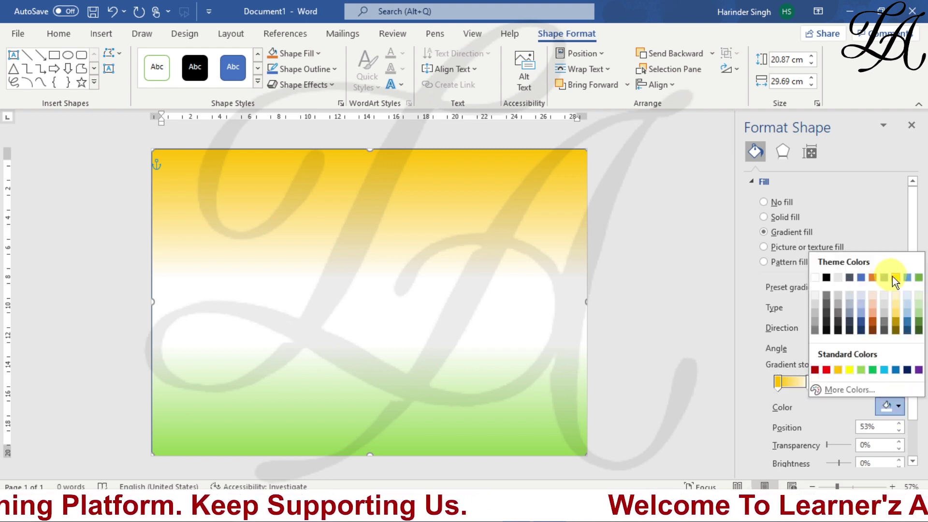
left_click(907, 370)
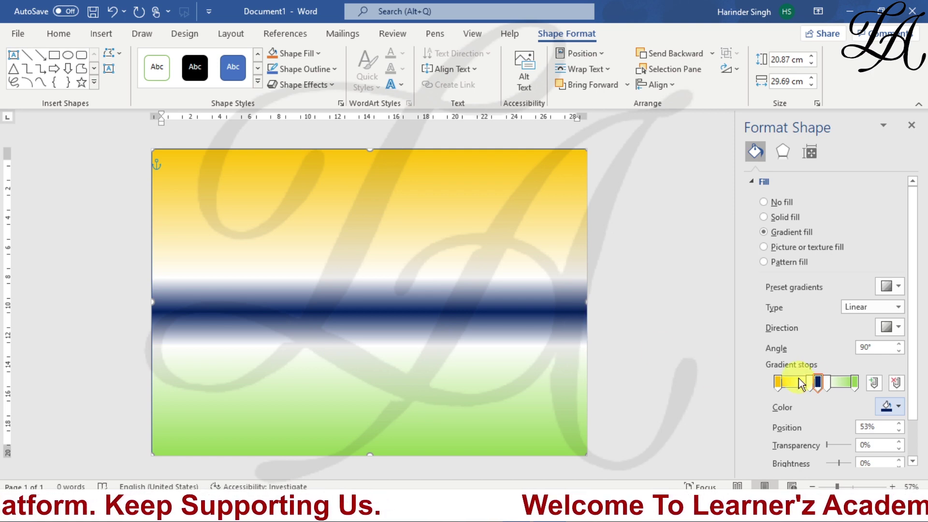
left_click(897, 382)
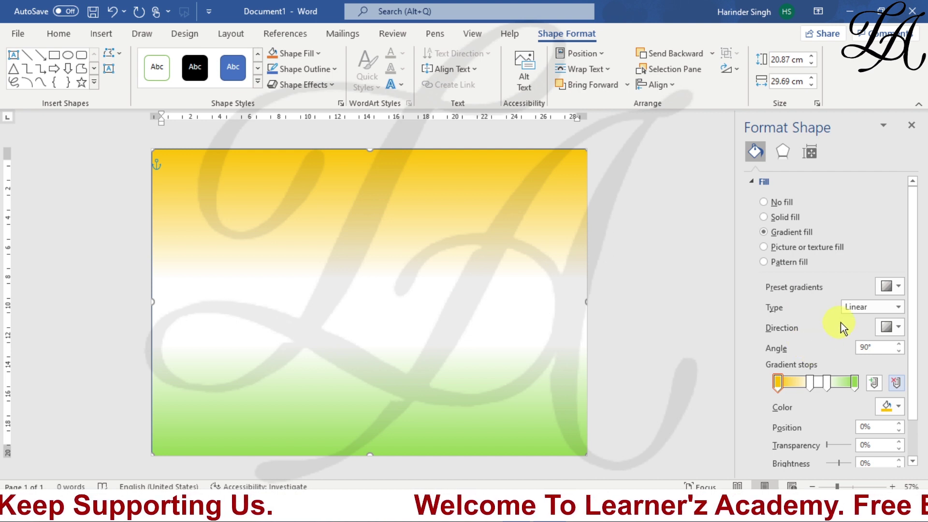
Try the radial gradient type, with its direction from the centre and from the top left corner
left_click(876, 307)
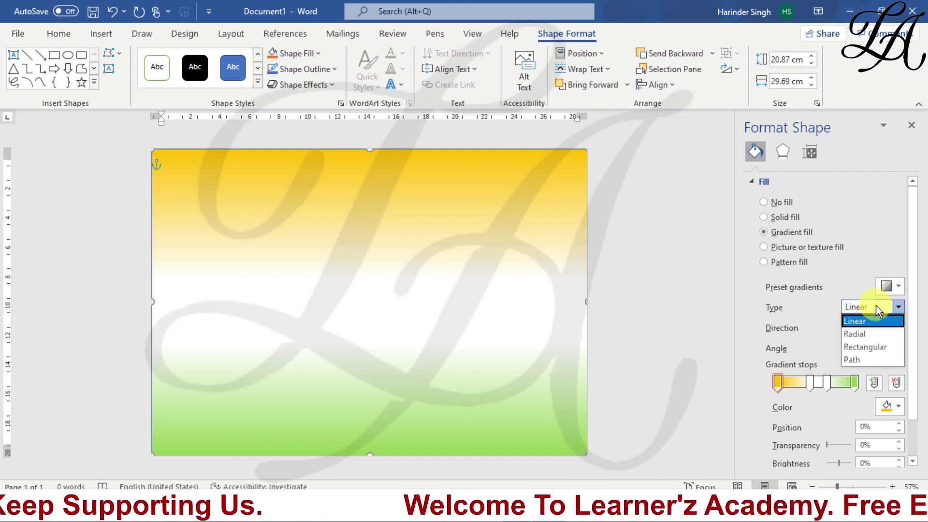
left_click(884, 337)
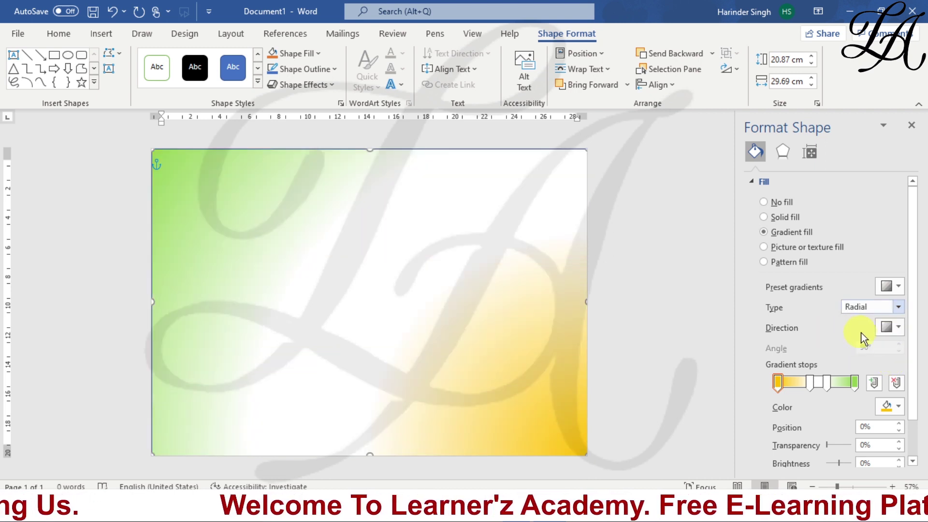
left_click(894, 329)
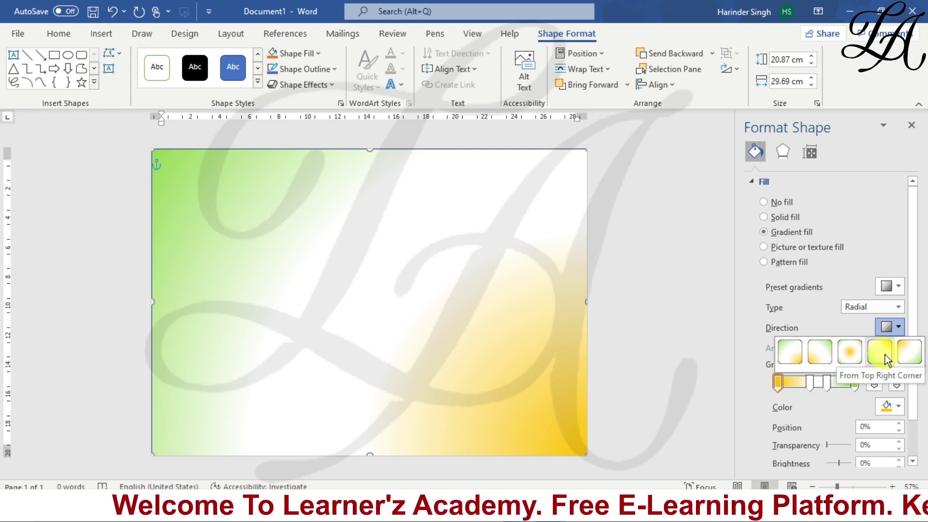
left_click(854, 358)
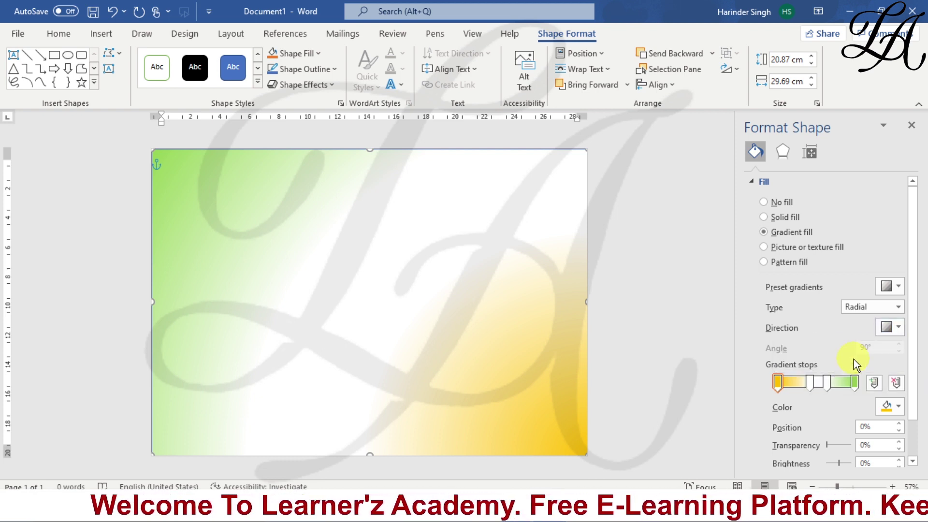
left_click(891, 332)
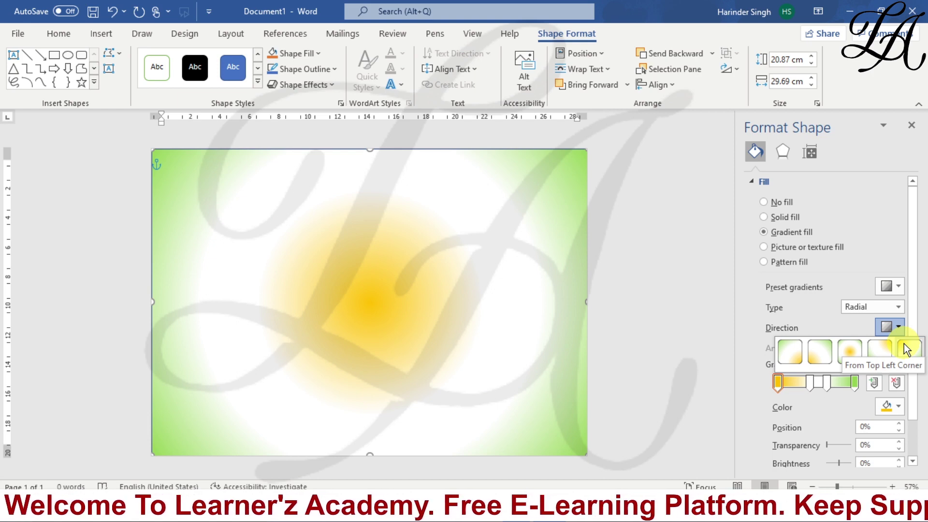
left_click(907, 349)
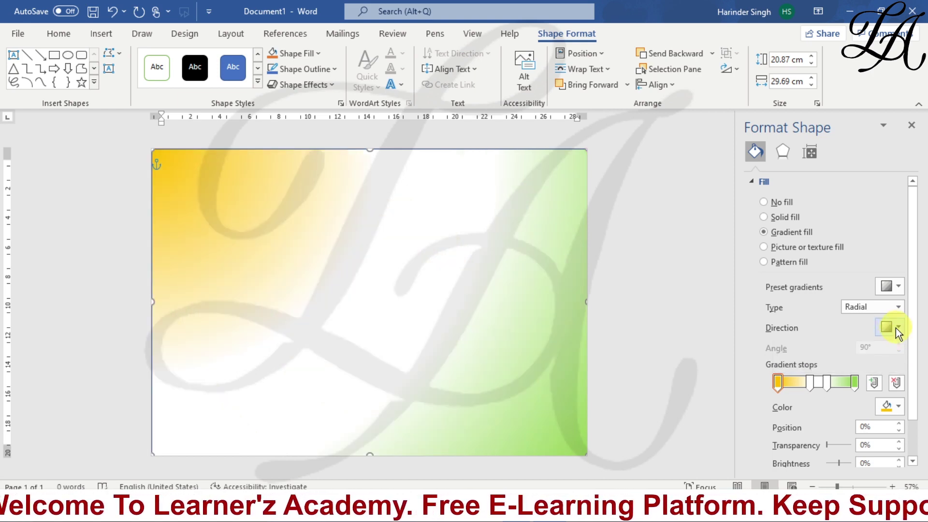
Change the gradient type to Rectangular with the direction From Top Left Corner
left_click(886, 308)
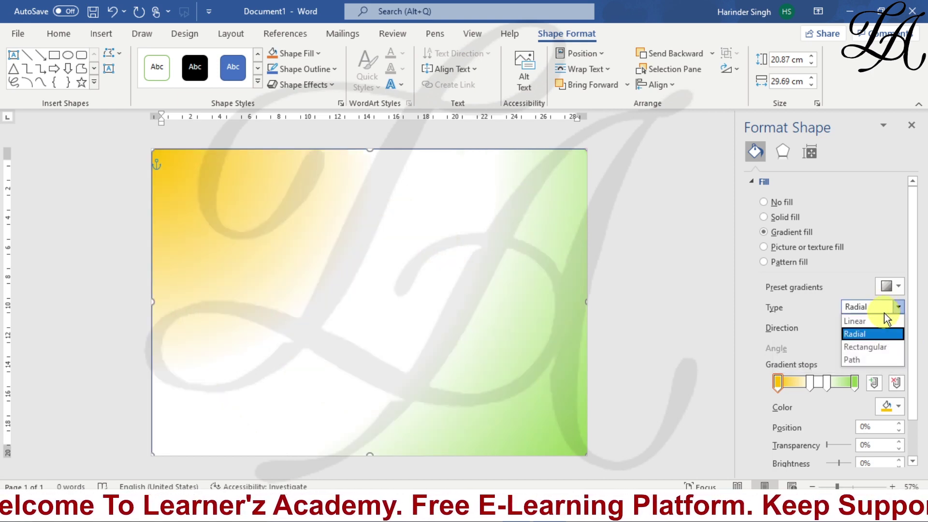
left_click(889, 344)
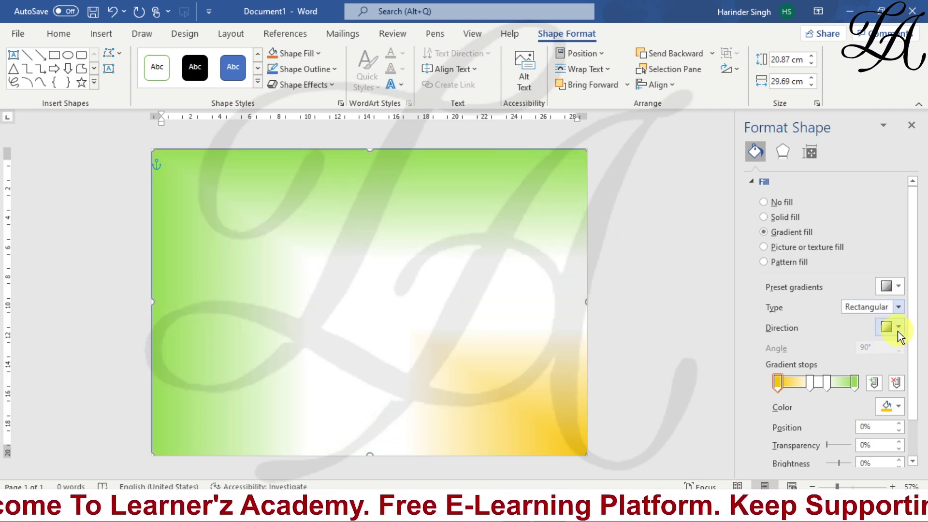
left_click(897, 332)
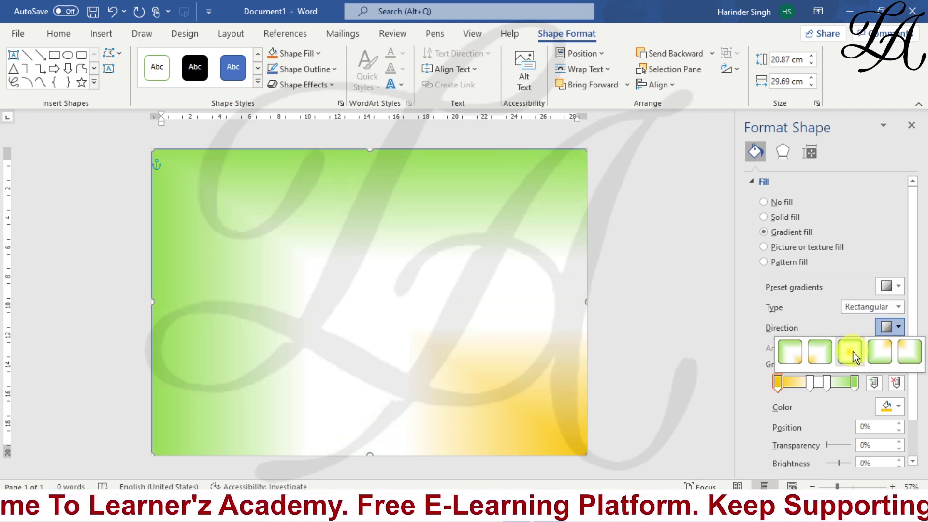
left_click(908, 350)
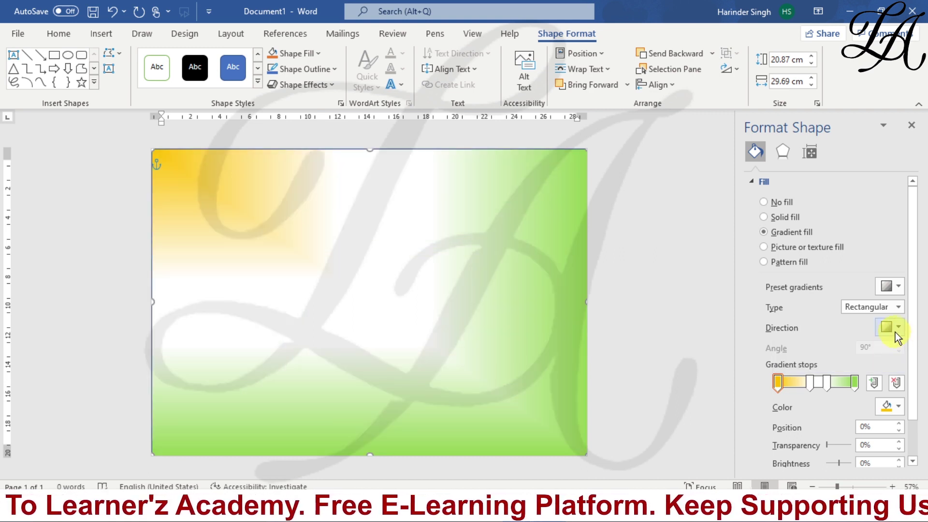
Change the gradient type to Linear with a diagonal direction from the bottom right corner to the top left
left_click(889, 310)
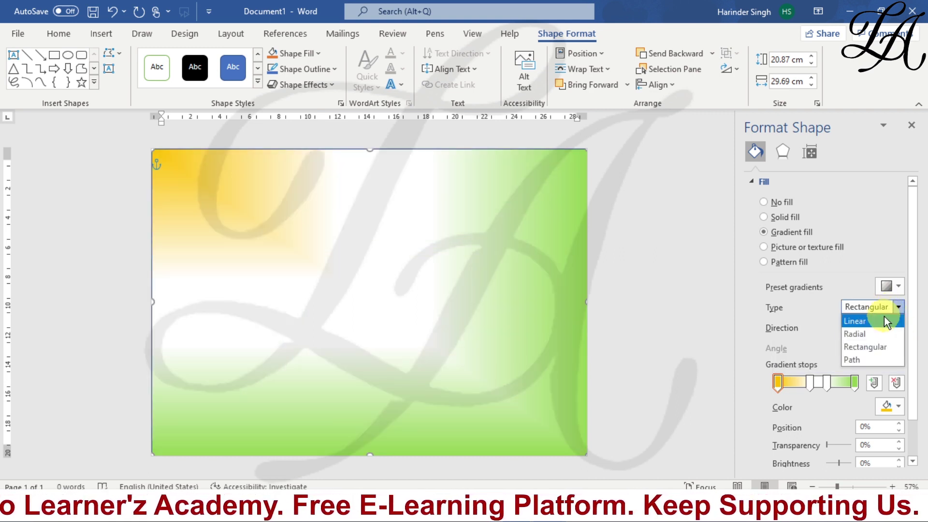
left_click(885, 321)
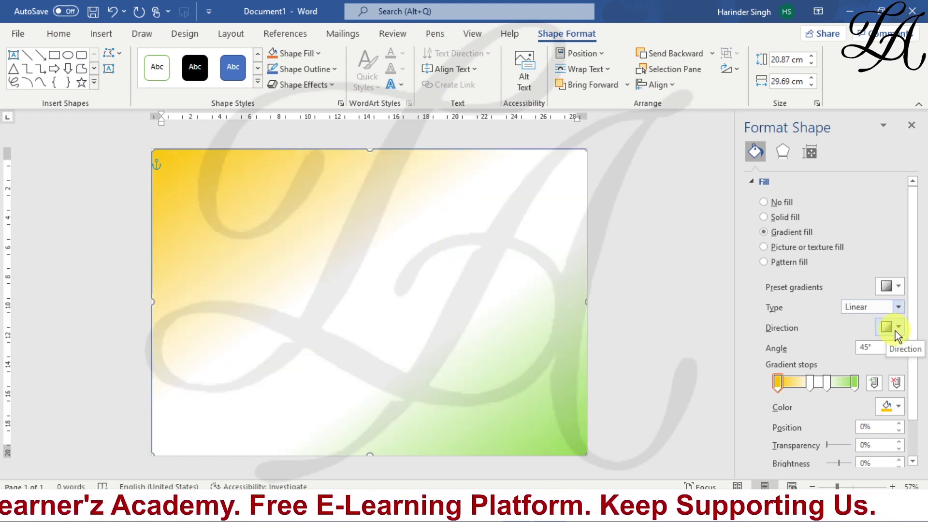
left_click(895, 331)
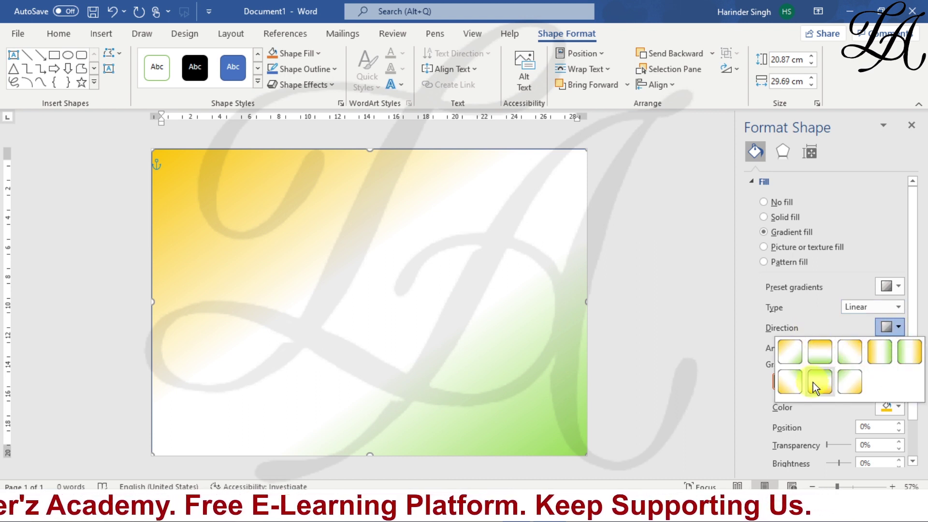
left_click(854, 388)
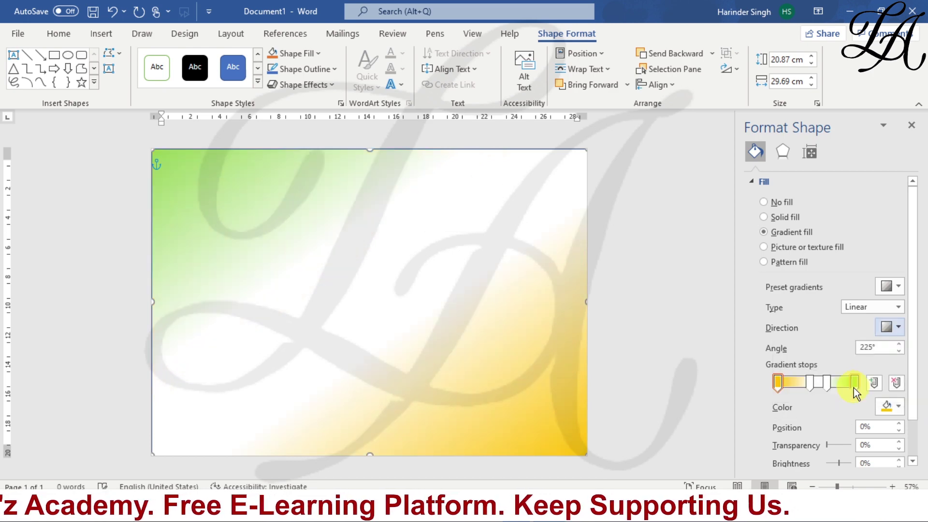
Try gradient angles of 90° and 25°, and set the linear gradient's angle to 35°
left_click(828, 348)
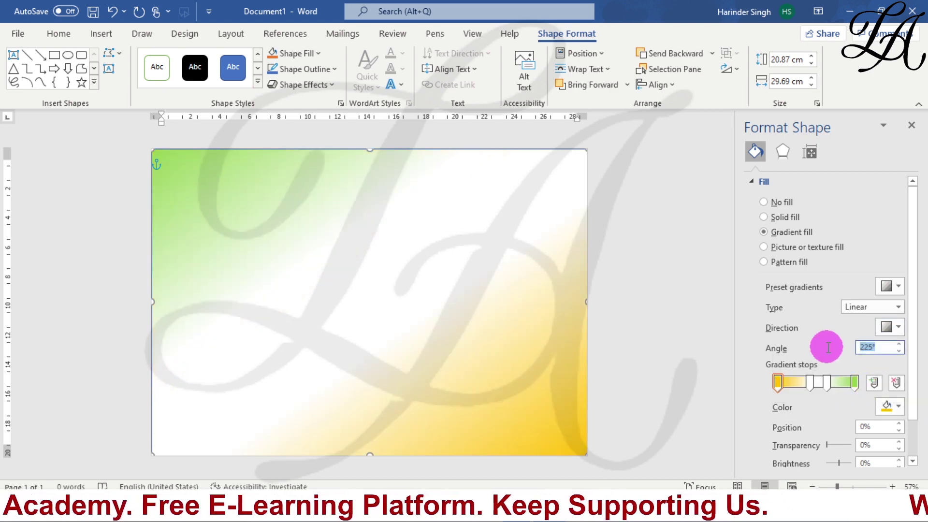
type("90")
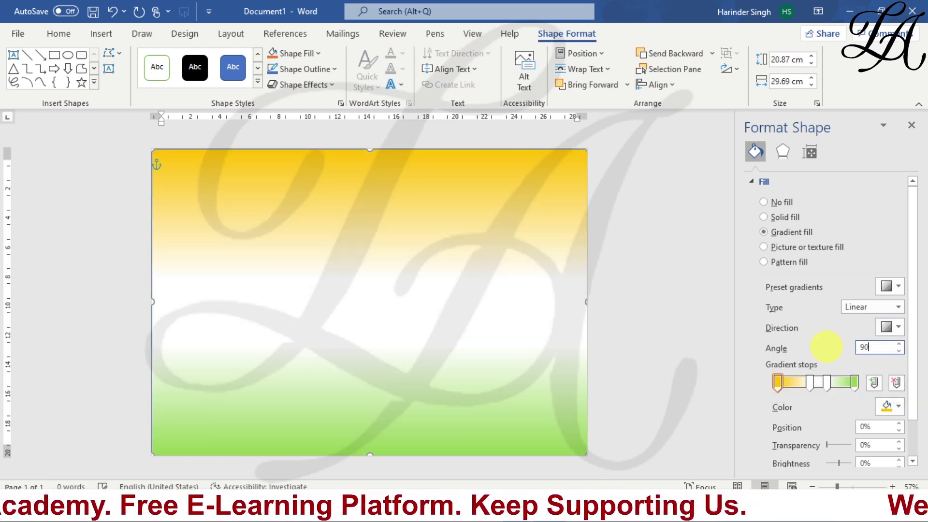
key("BackSpace")
key("BackSpace")
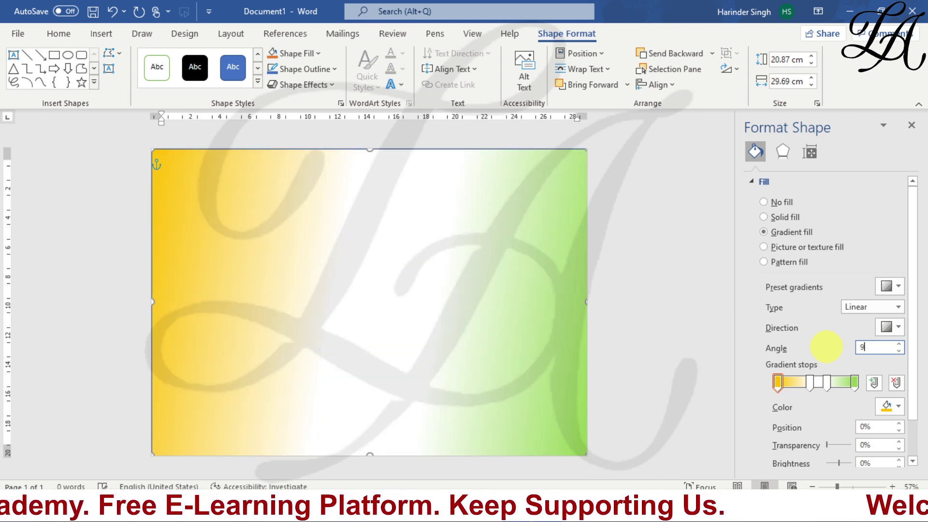
type("25")
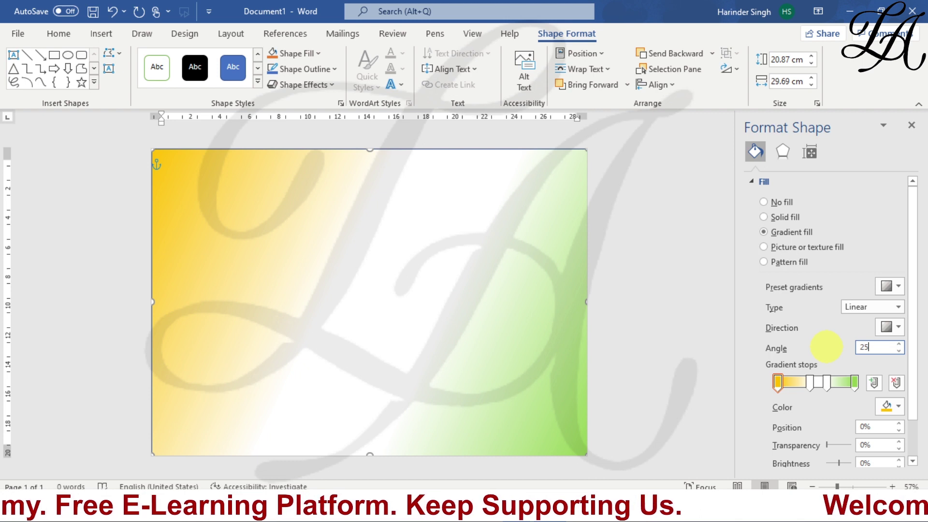
key("BackSpace")
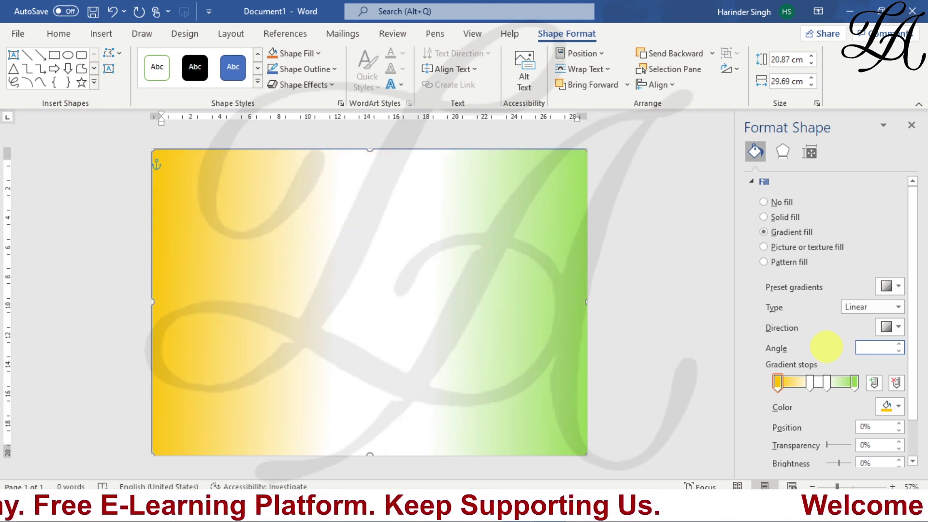
type("35")
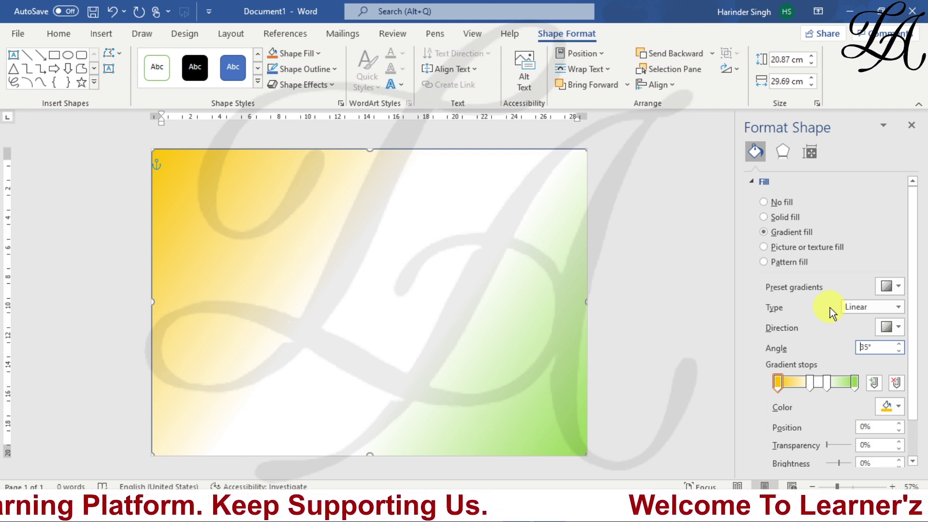
Collapse the fill settings and remove the rectangle's outline in its line settings
scroll(831, 311, "down", 2)
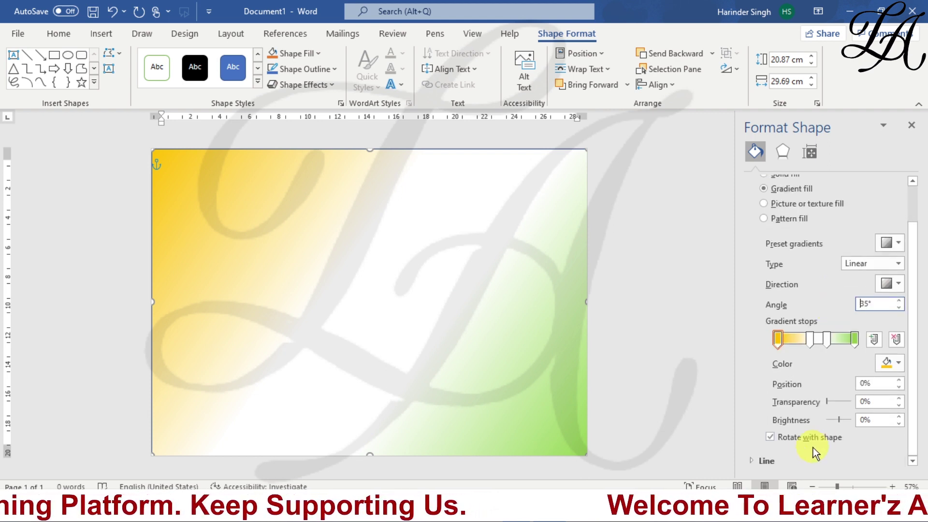
scroll(764, 227, "up", 3)
left_click(750, 182)
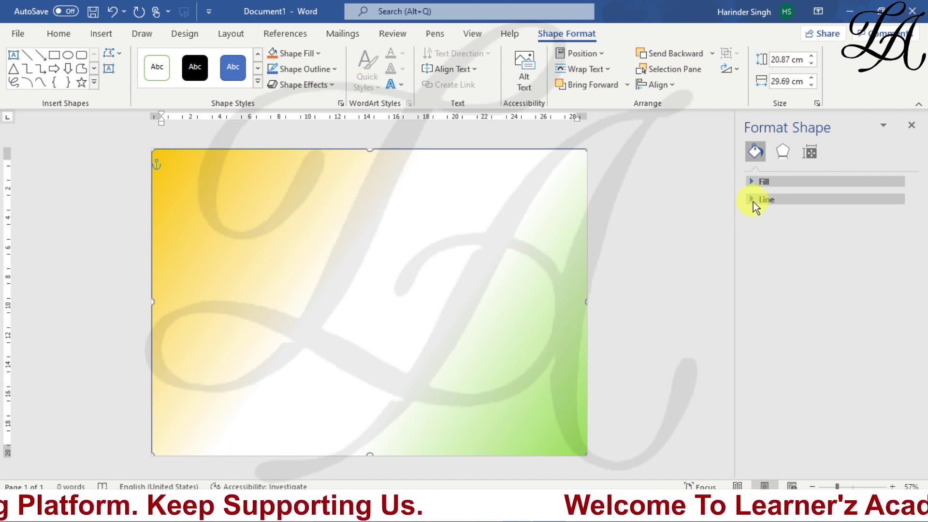
left_click(753, 200)
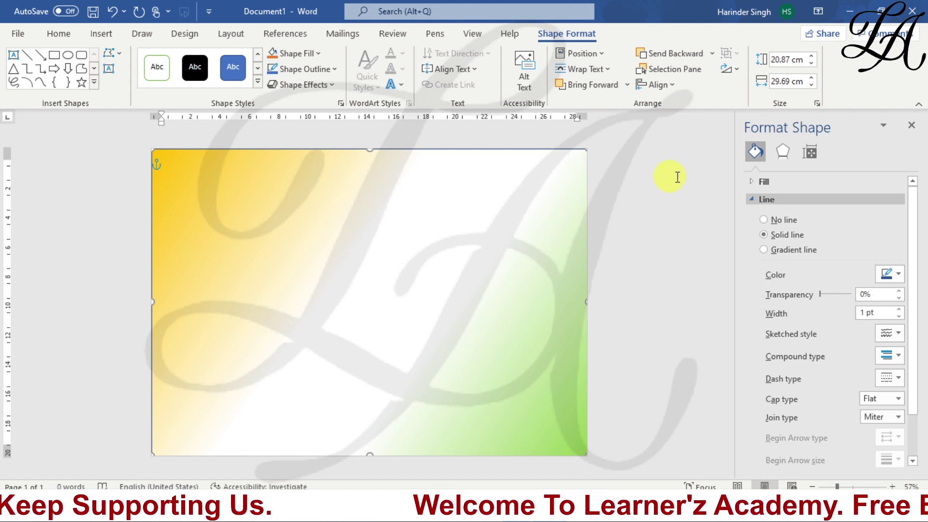
left_click(773, 222)
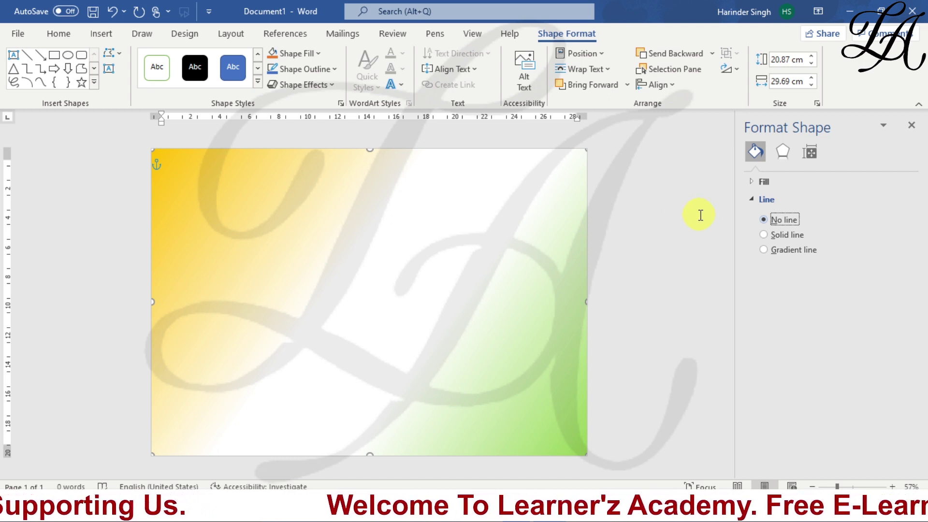
Try a solid red outline on the rectangle and inspect its edge up close
left_click(767, 238)
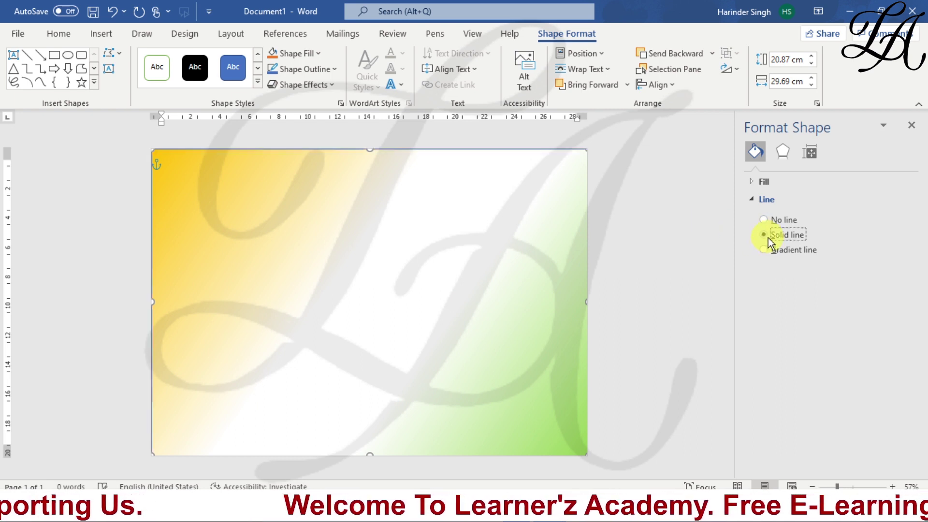
left_click(892, 274)
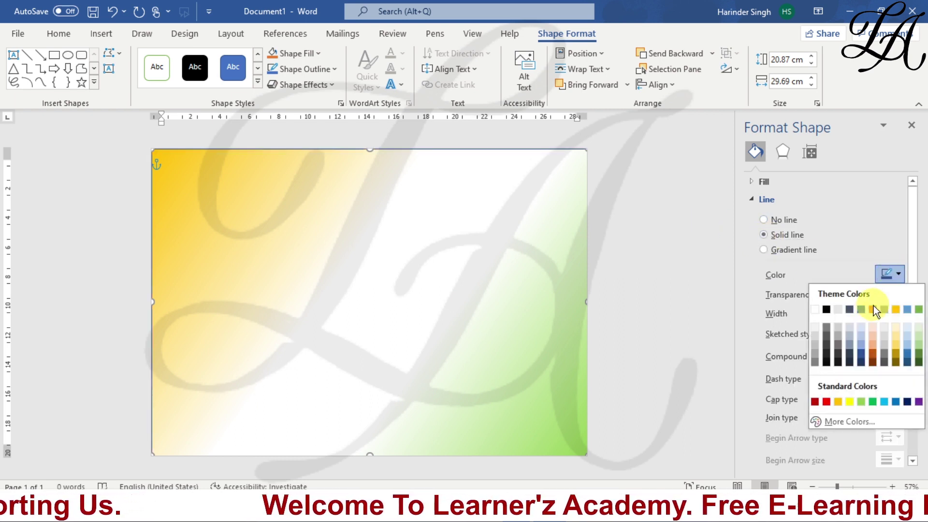
left_click(827, 402)
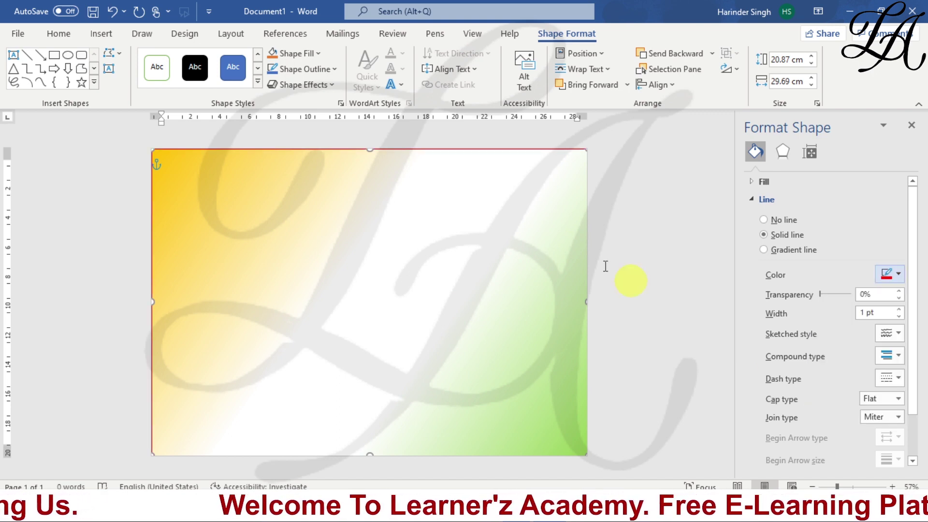
scroll(189, 149, "up", 8)
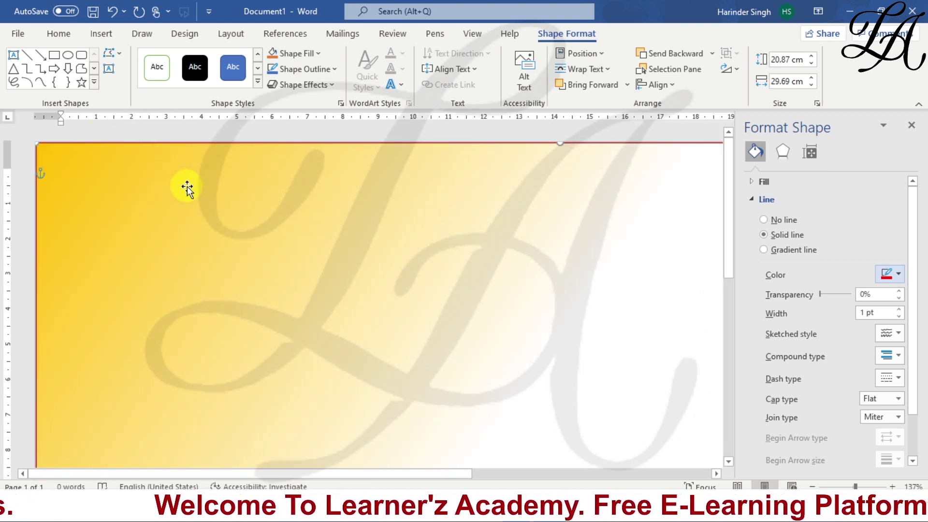
left_click(164, 155)
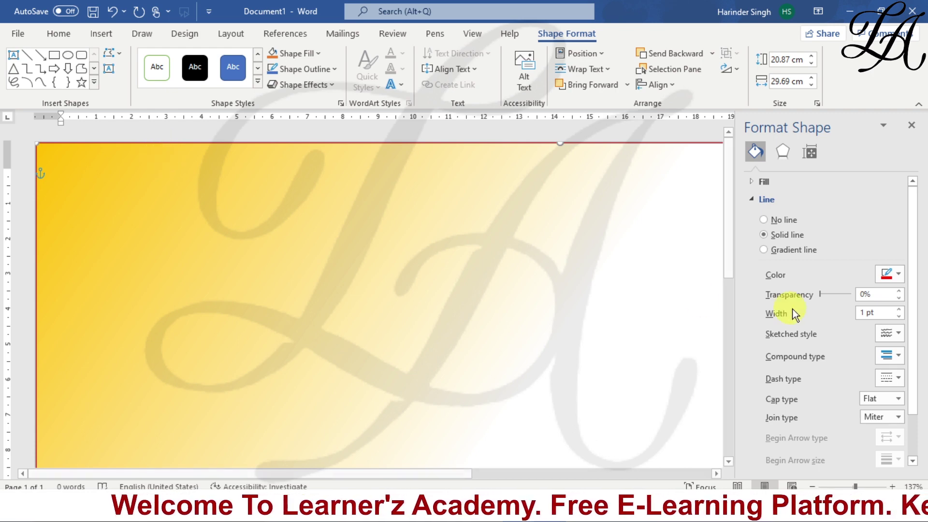
Set the rectangle's outline back to No line and try adjusting its top left corner to the page corner
left_click(774, 220)
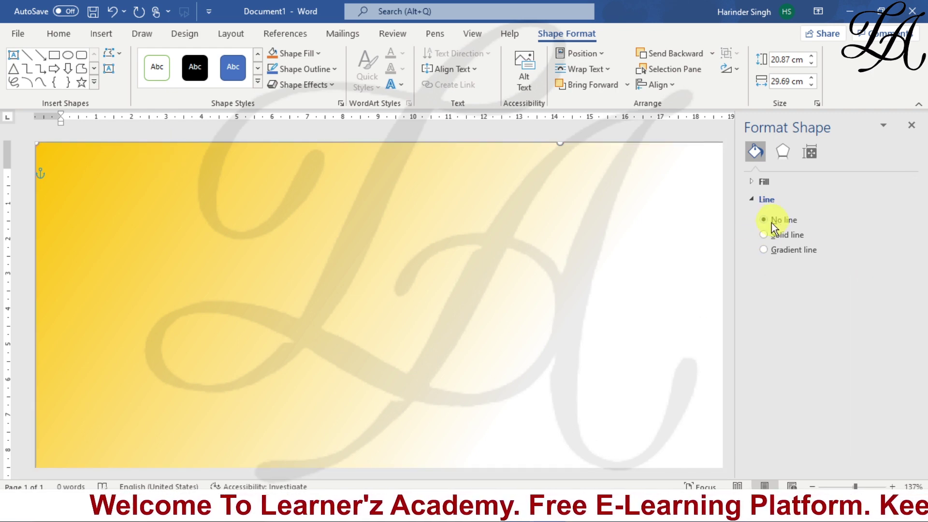
scroll(517, 260, "down", 3)
scroll(517, 259, "down", 1)
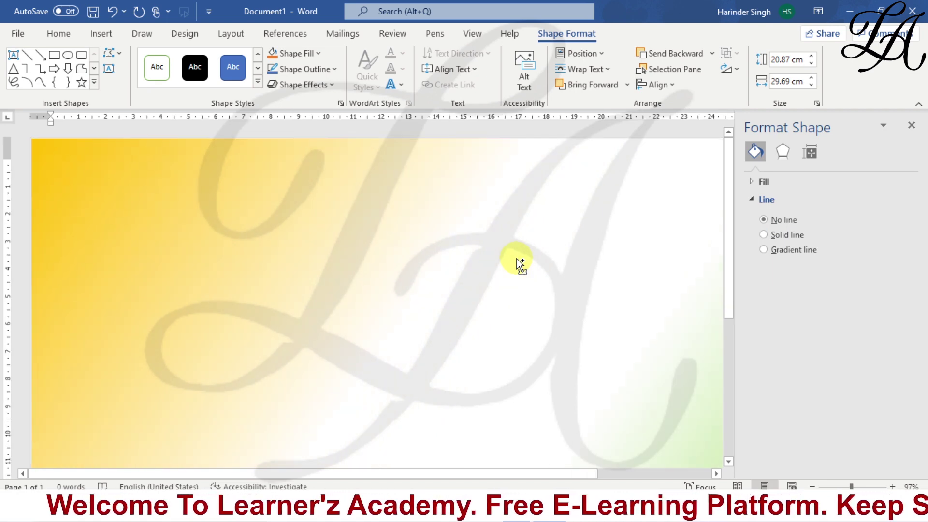
scroll(517, 259, "down", 2)
scroll(517, 259, "down", 3)
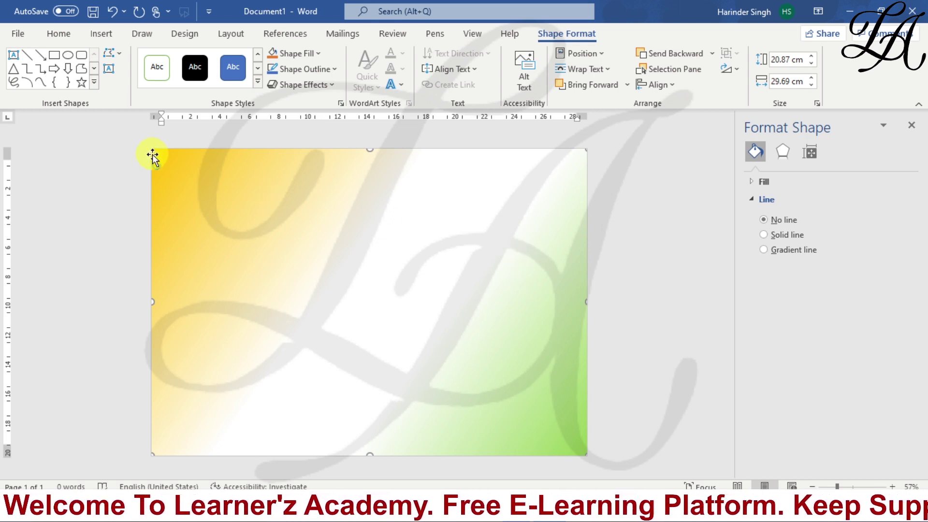
left_click_drag(150, 148, 149, 147)
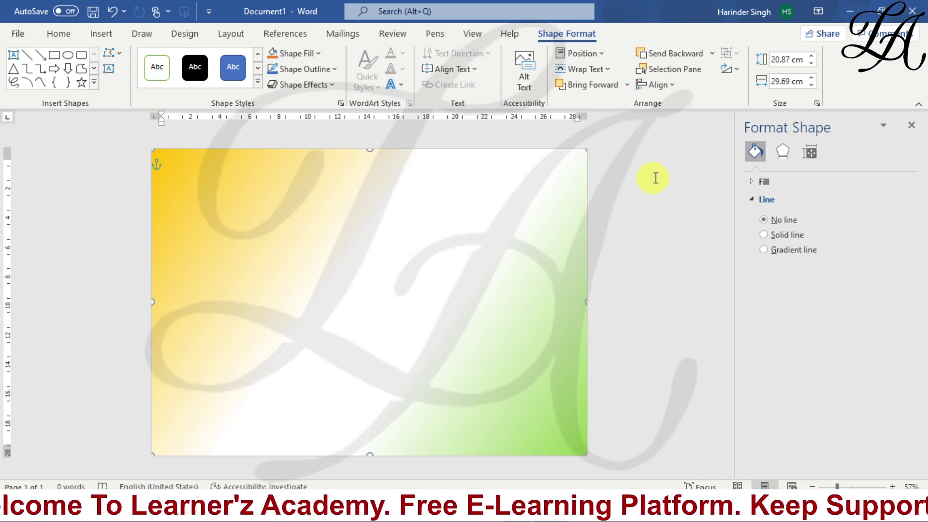
Insert the picture LA logo green.jpg from this device's Pictures folder and shrink it to about 5.08 by 5.63 cm
left_click(103, 34)
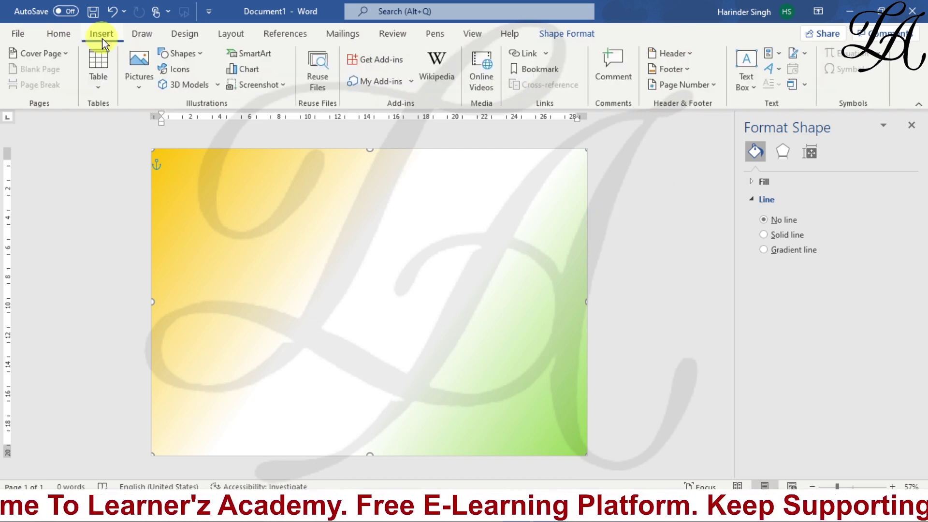
left_click(145, 89)
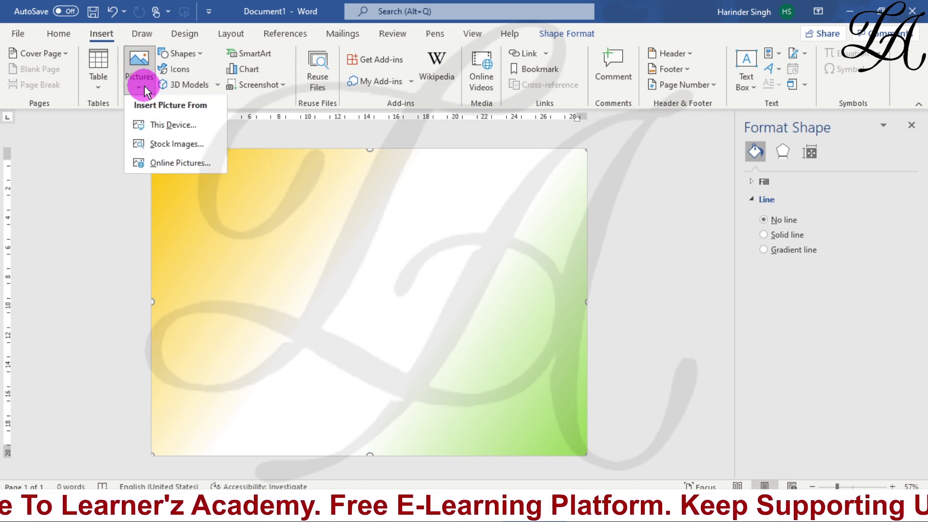
left_click(159, 128)
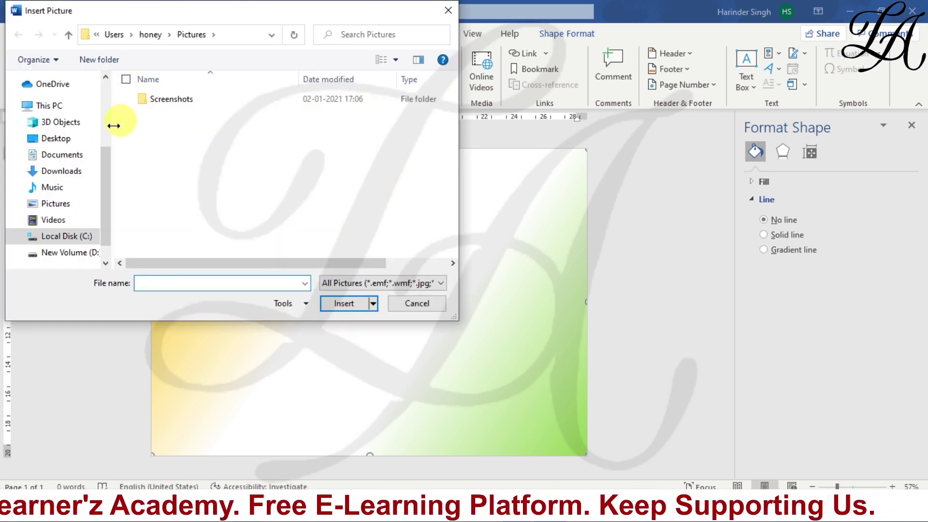
left_click(62, 208)
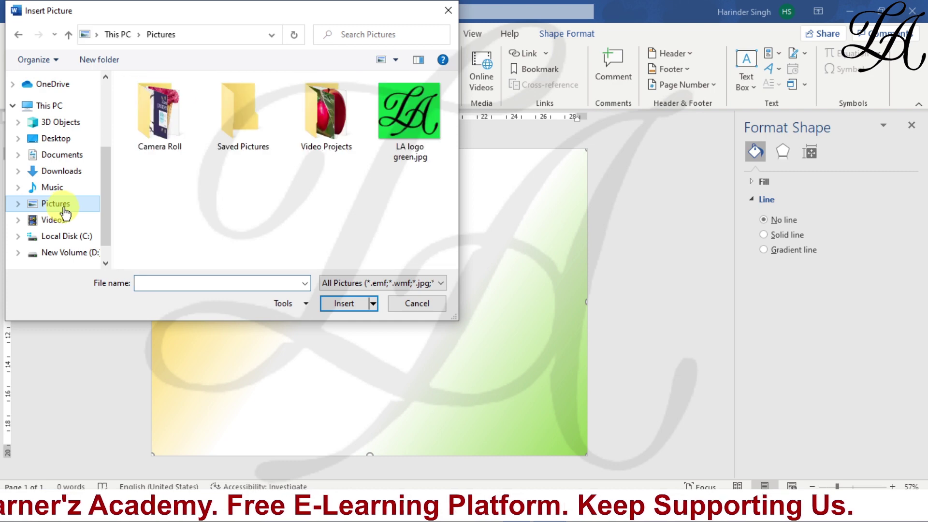
left_click(407, 128)
left_click(344, 304)
left_click_drag(316, 310, 245, 245)
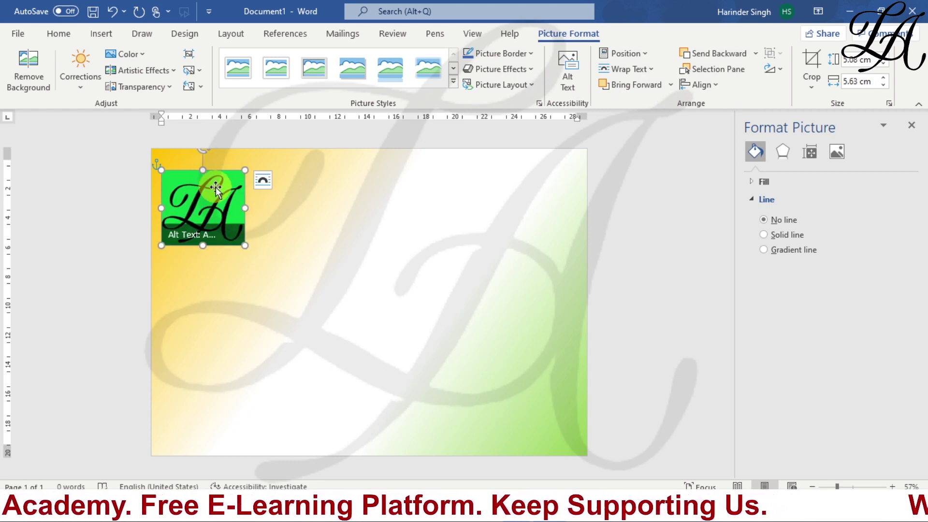
Clear the logo picture's alt text description and enlarge the picture to about 6 by 6.65 cm
left_click(226, 237)
left_click(785, 282)
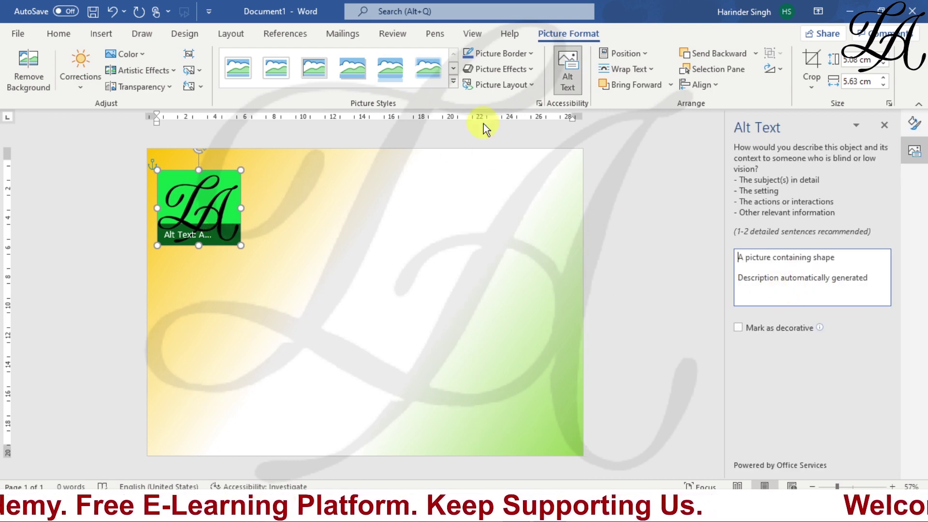
left_click_drag(869, 278, 732, 253)
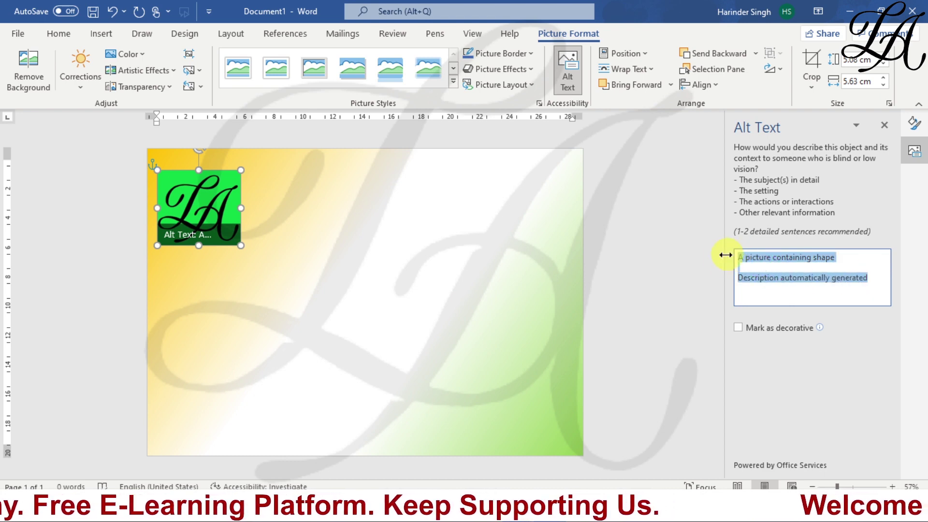
key("Delete")
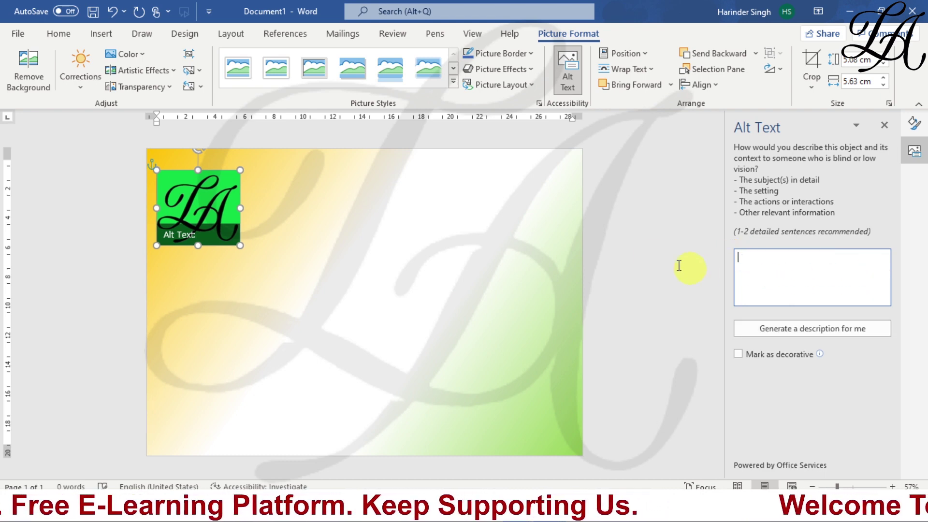
left_click_drag(240, 245, 255, 259)
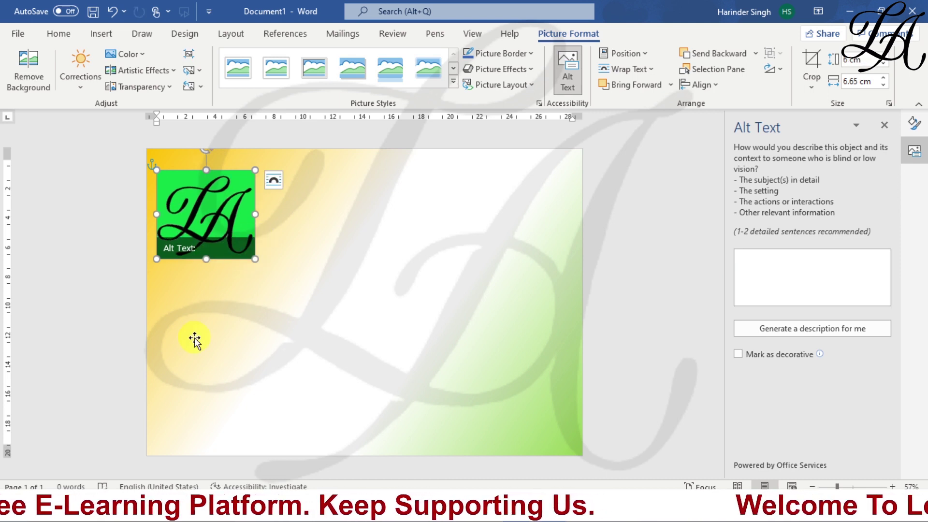
Remove the logo picture's green background, marking the missing parts of the LA lettering as areas to keep, and keep the changes
scroll(239, 358, "up", 3, "ctrl")
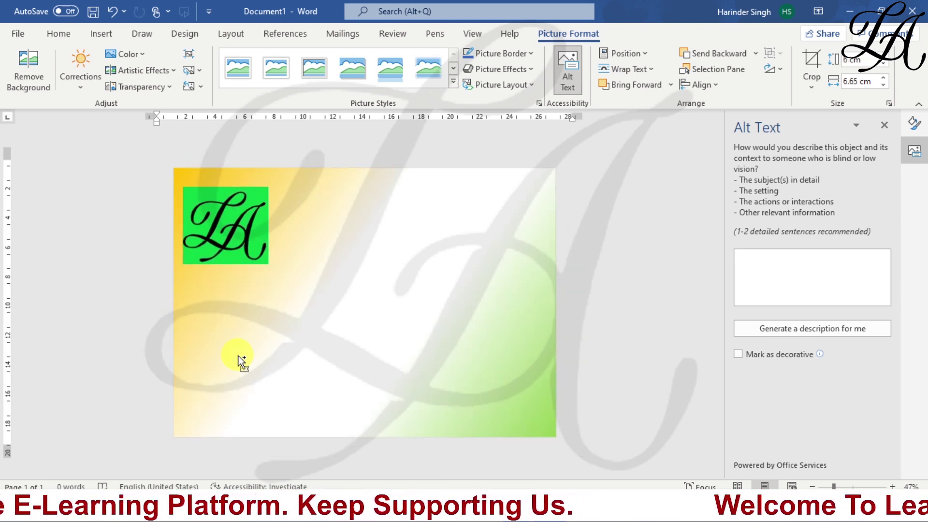
scroll(239, 355, "up", 2, "ctrl")
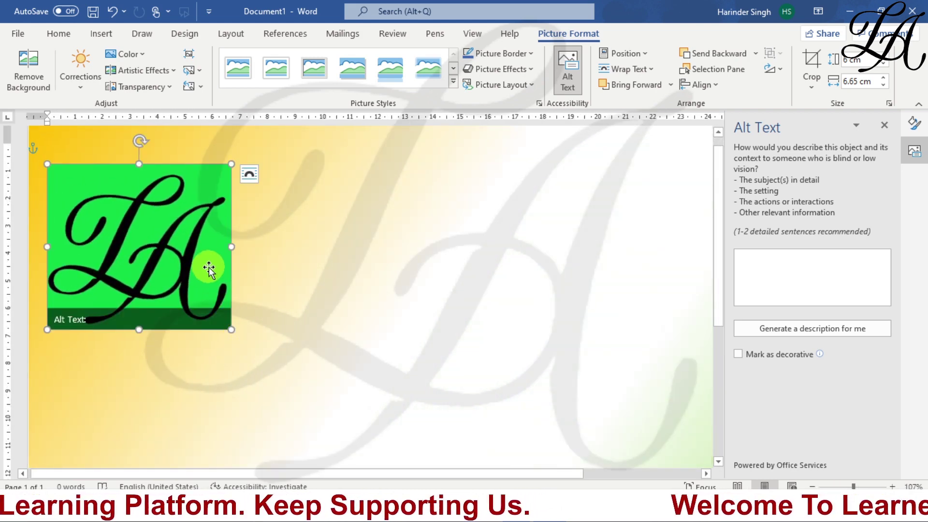
left_click(28, 78)
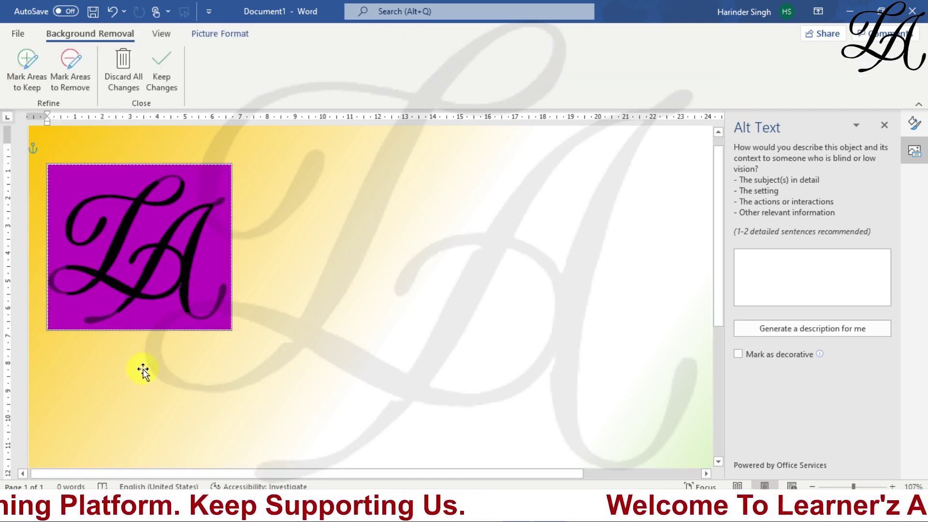
left_click(25, 69)
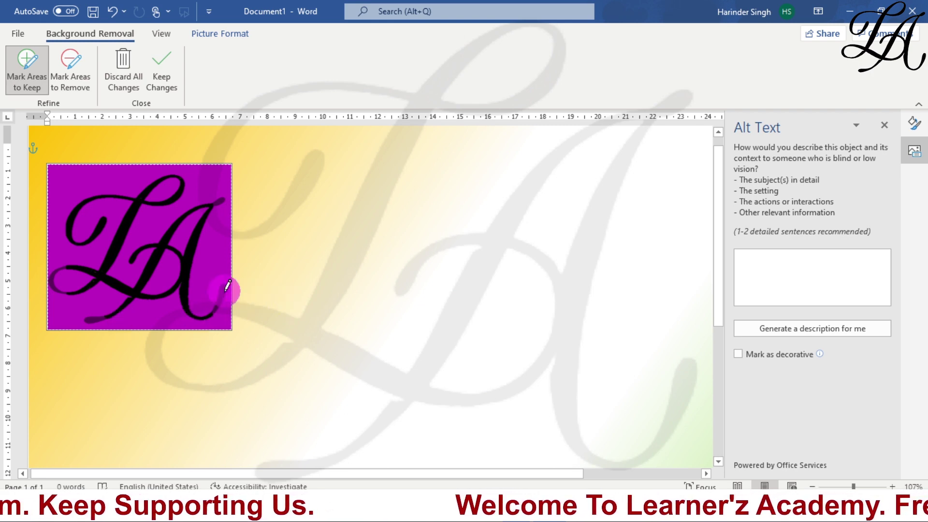
mouse_move(196, 209)
left_mouse_down()
mouse_move(211, 204)
mouse_move(191, 311)
mouse_move(147, 296)
mouse_move(99, 315)
mouse_move(59, 263)
left_mouse_up()
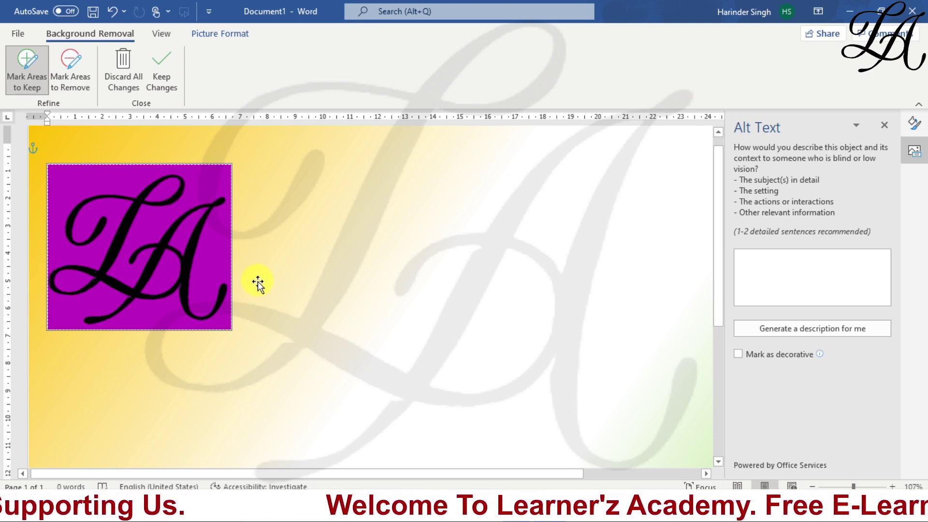
left_click(170, 77)
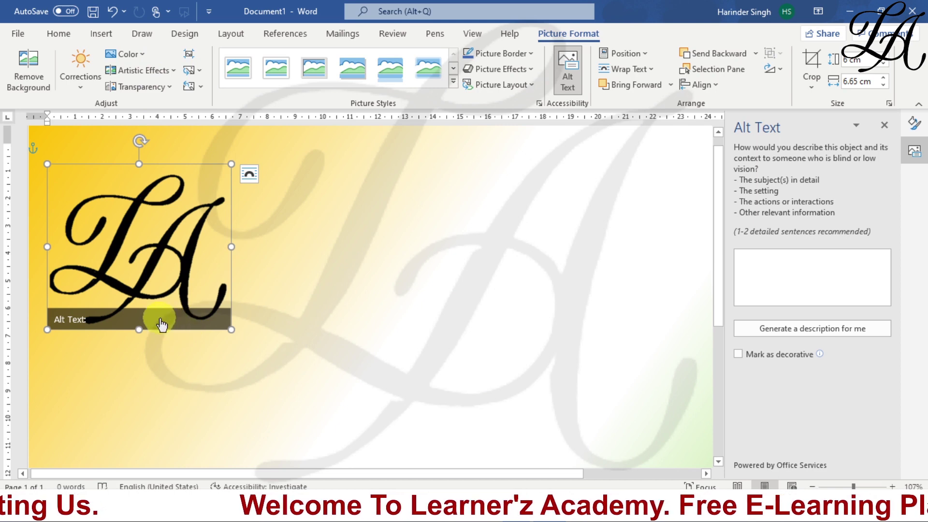
left_click(297, 223)
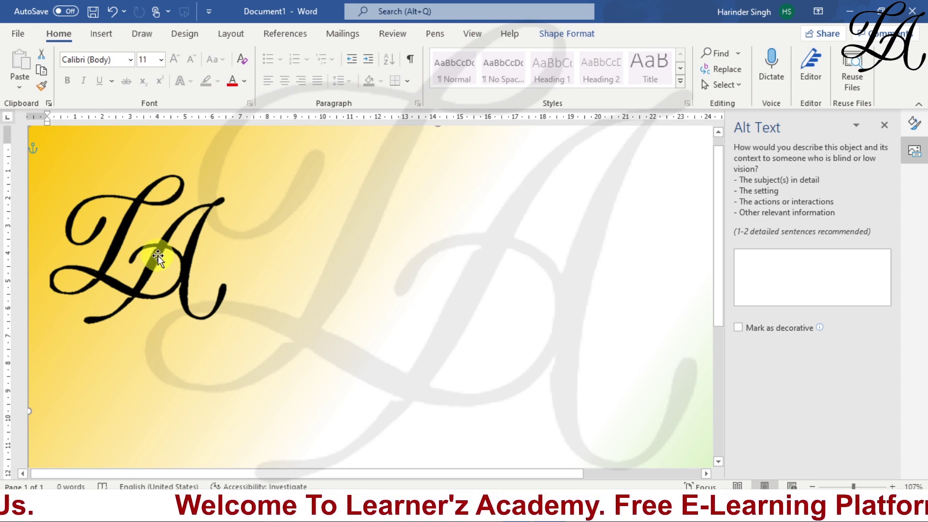
Shrink the LA logo and place it near the page's upper left corner
scroll(153, 256, "down", 6, "ctrl")
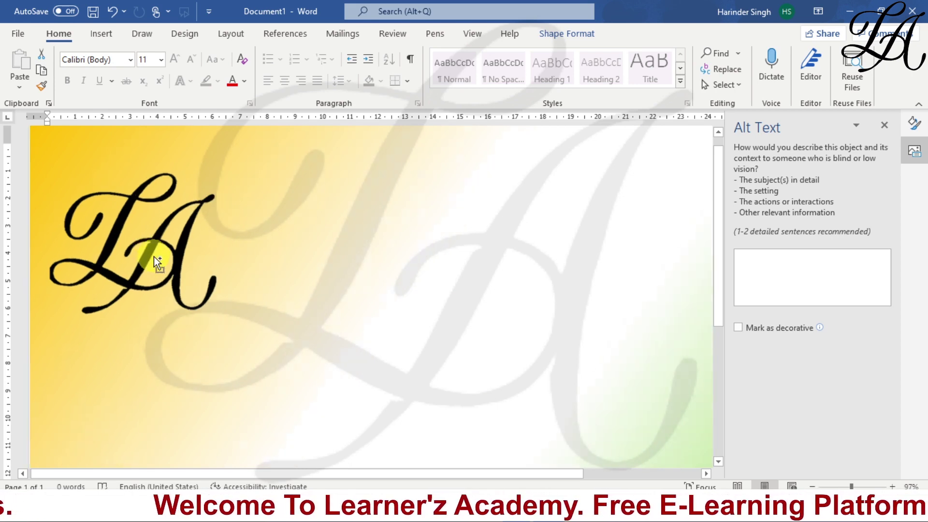
left_click(232, 214)
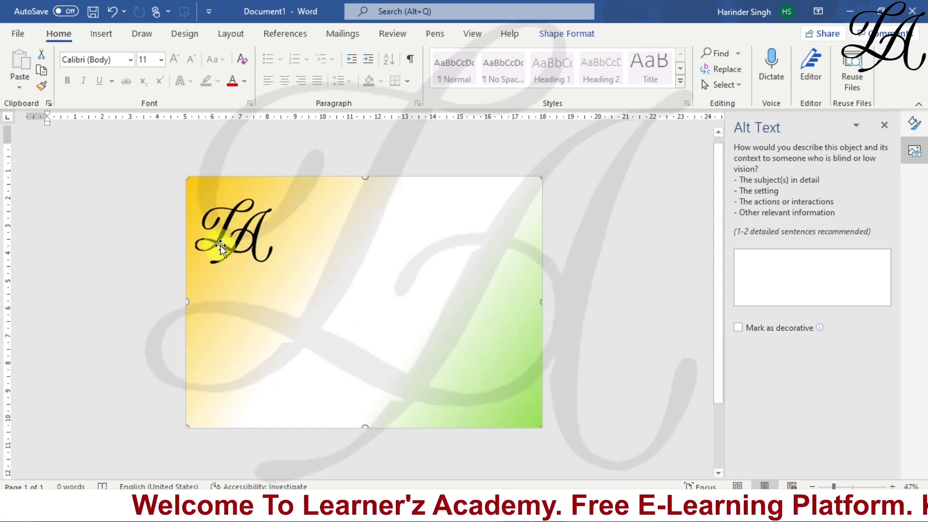
left_click_drag(272, 265, 243, 237)
left_click_drag(227, 195, 234, 188)
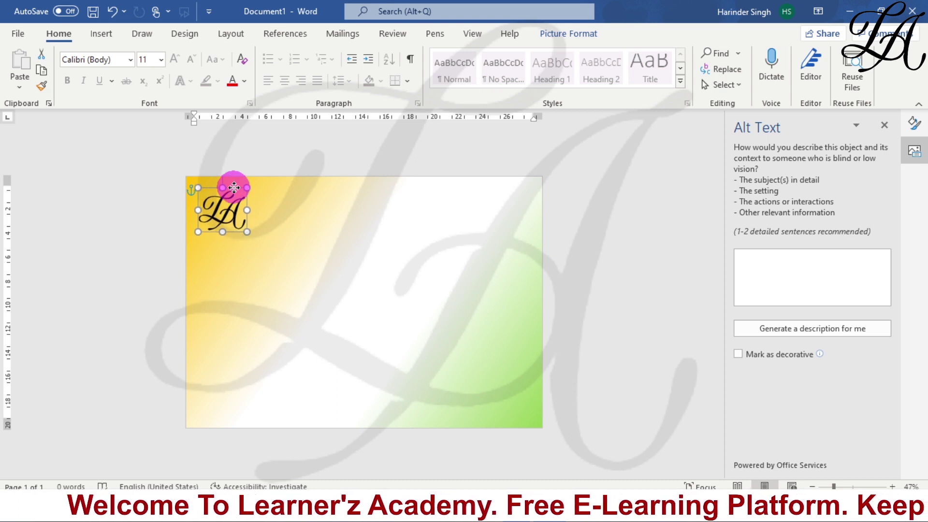
left_click(287, 224)
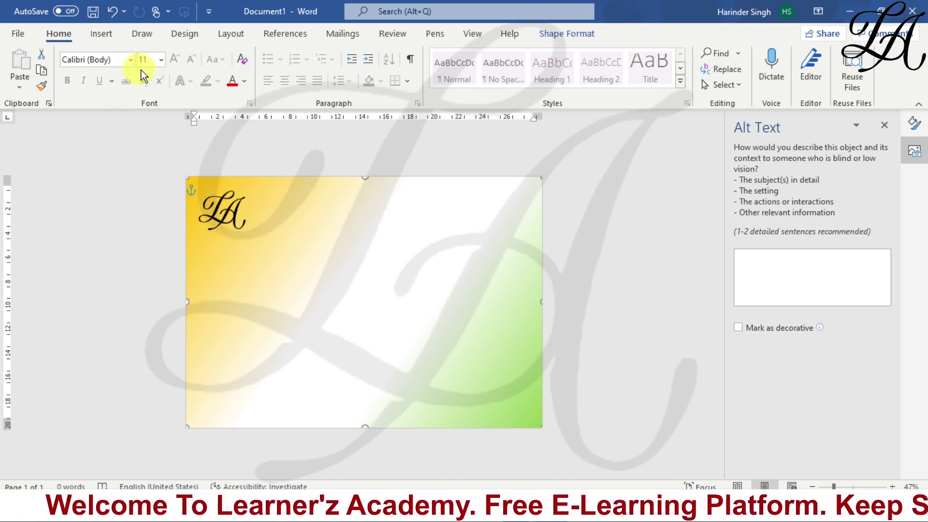
Insert a Simple Text Box containing the text Learner'z Academy
left_click(101, 35)
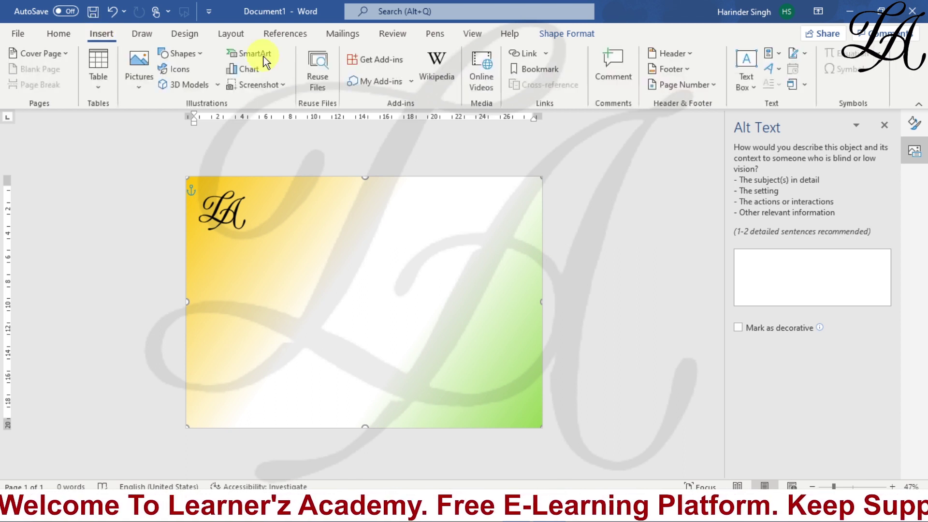
left_click(748, 56)
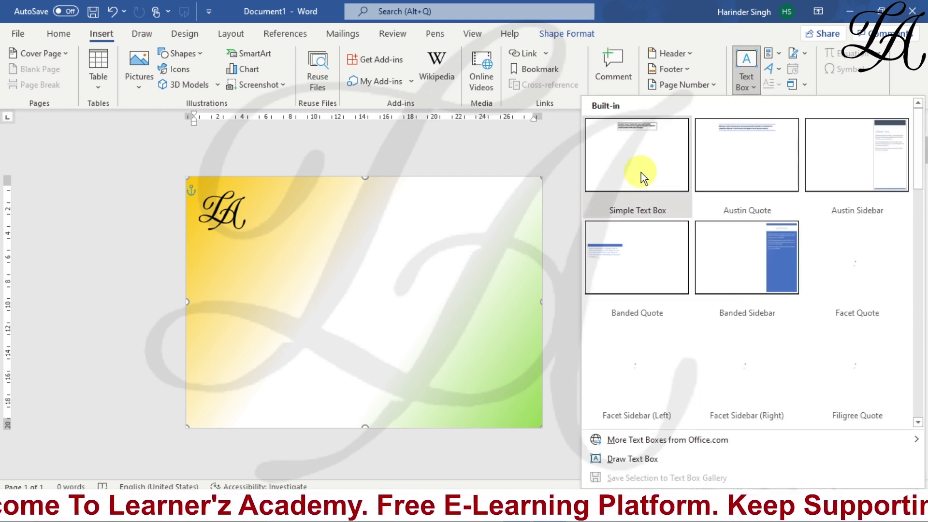
left_click(640, 173)
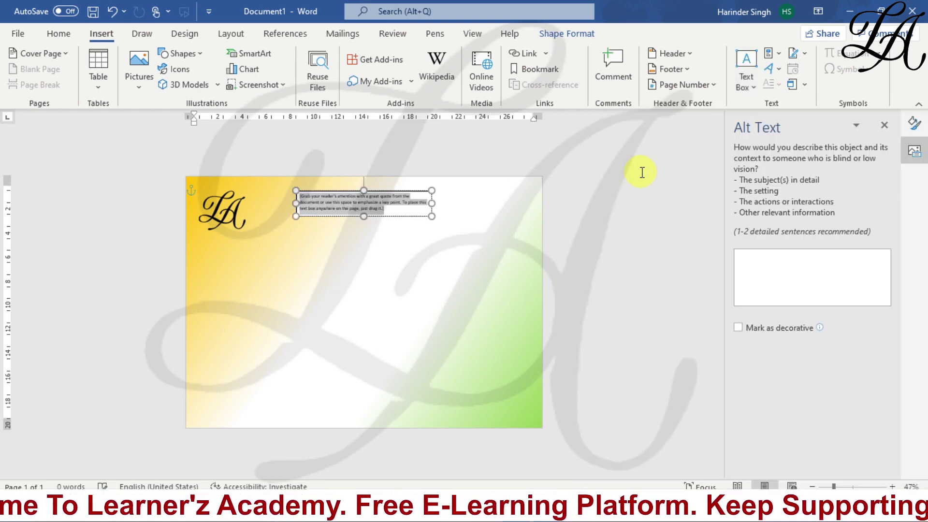
type("Learner")
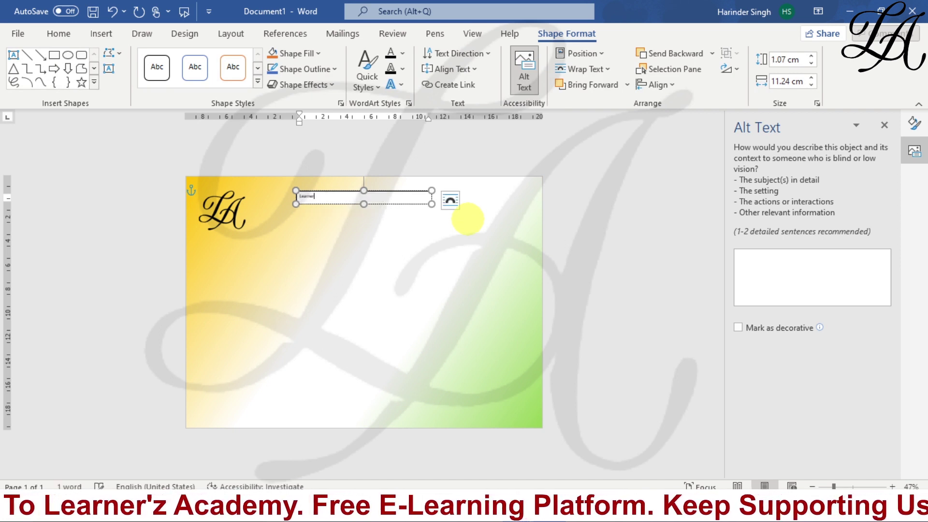
type("'z A")
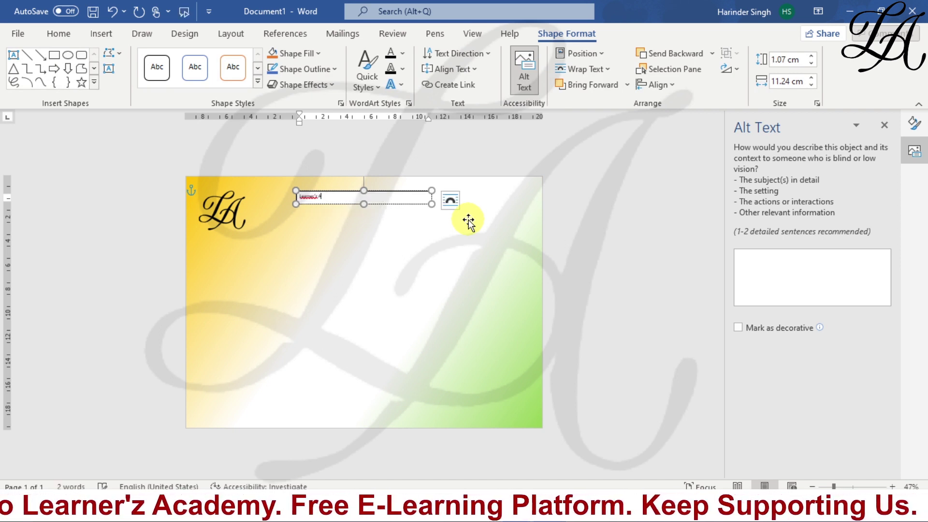
type("cademy")
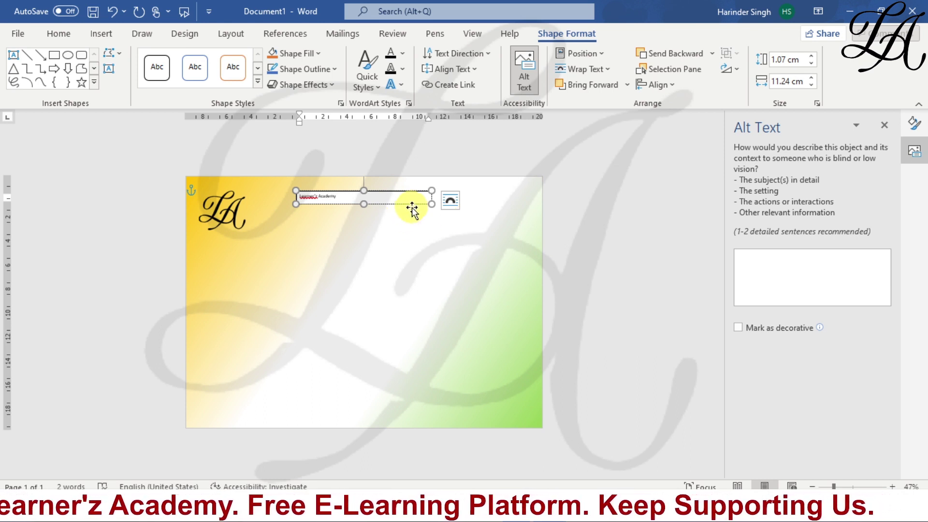
Enlarge the Learner'z Academy text to 48 pt
left_click_drag(338, 197, 286, 197)
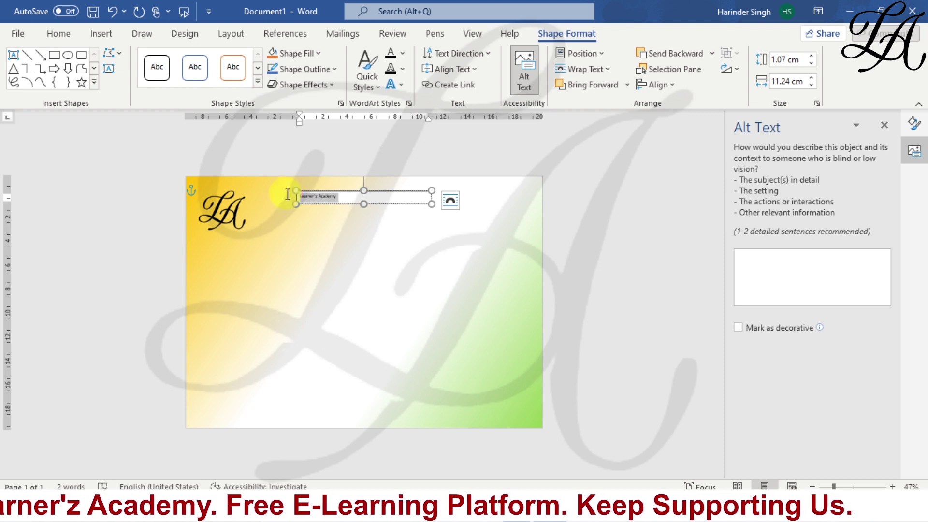
left_click(54, 33)
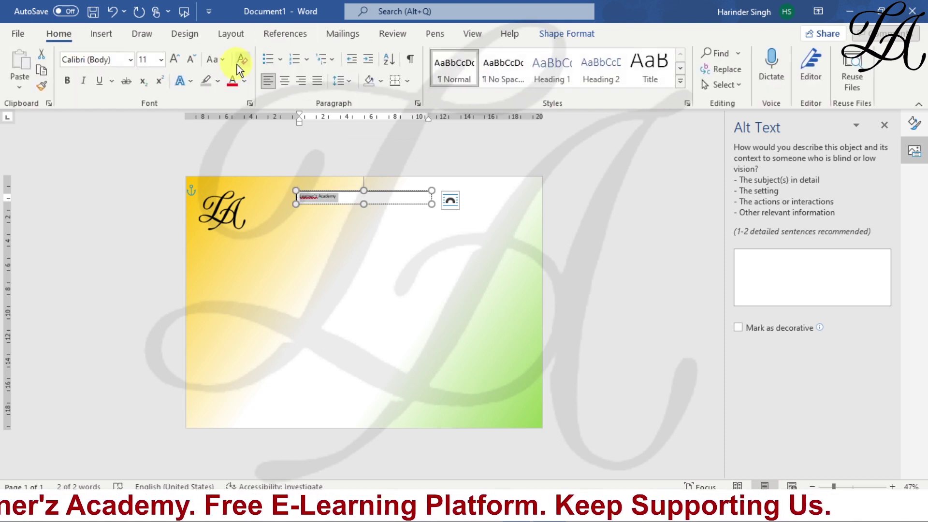
left_click(178, 56)
left_click(178, 56)
left_click(179, 56)
left_click(178, 56)
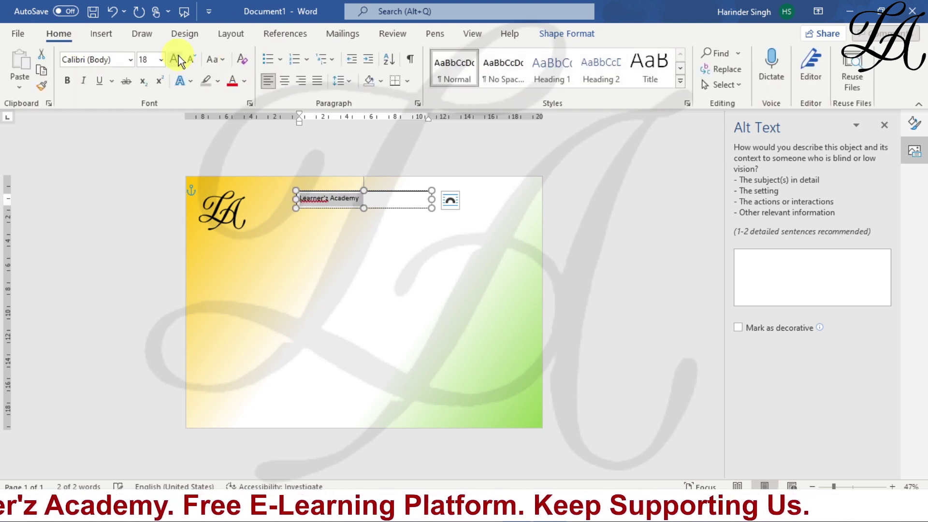
left_click(178, 56)
left_click(179, 56)
left_click(179, 56)
left_click(179, 56)
left_click(179, 56)
left_click(178, 56)
left_click(178, 56)
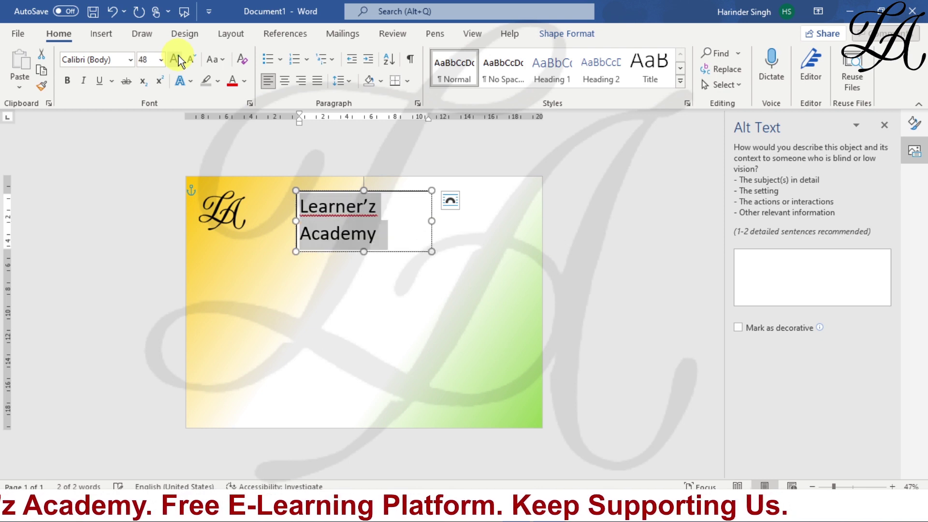
Change the Learner'z Academy text's font to Algerian
left_click(121, 57)
type("Calibri")
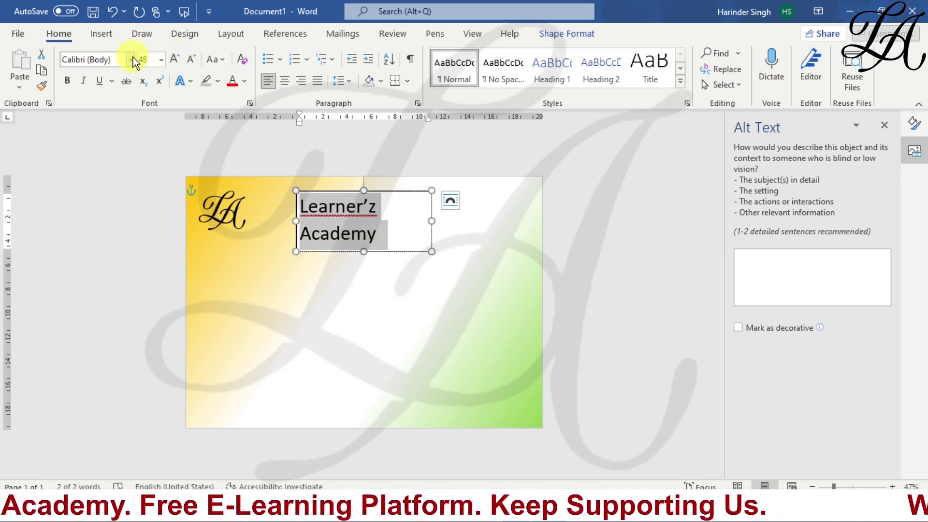
left_click(130, 59)
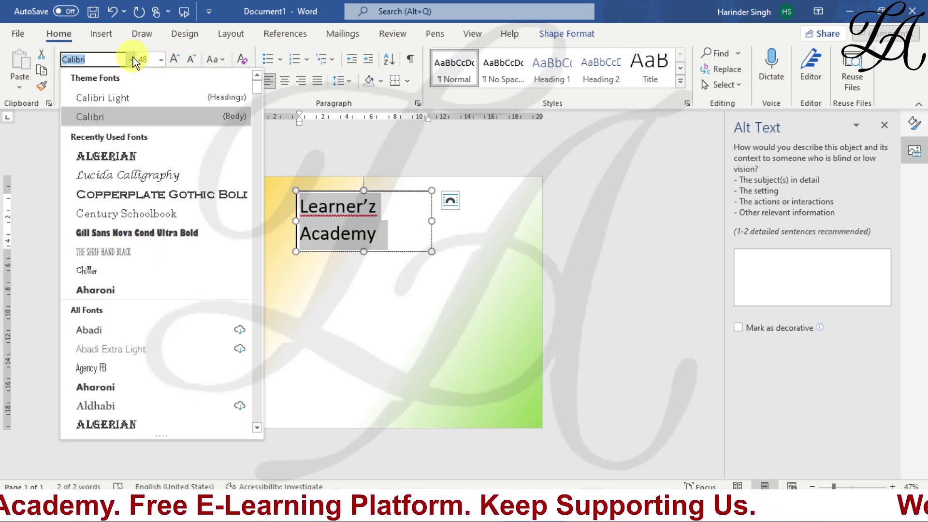
left_click(123, 163)
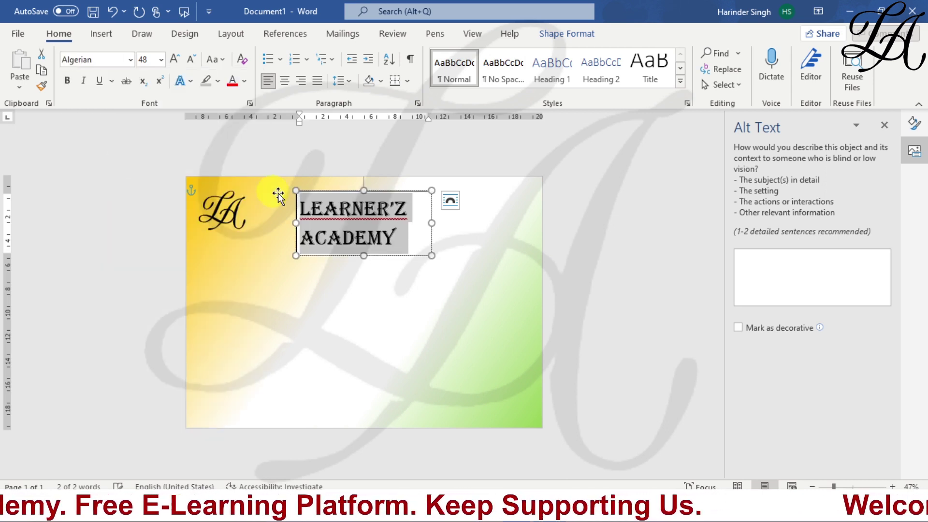
Widen the text box on both sides to about 22.4 cm so the title fits on one line beside the logo
left_click(430, 222)
left_click_drag(429, 221, 524, 212)
left_click_drag(295, 209, 251, 207)
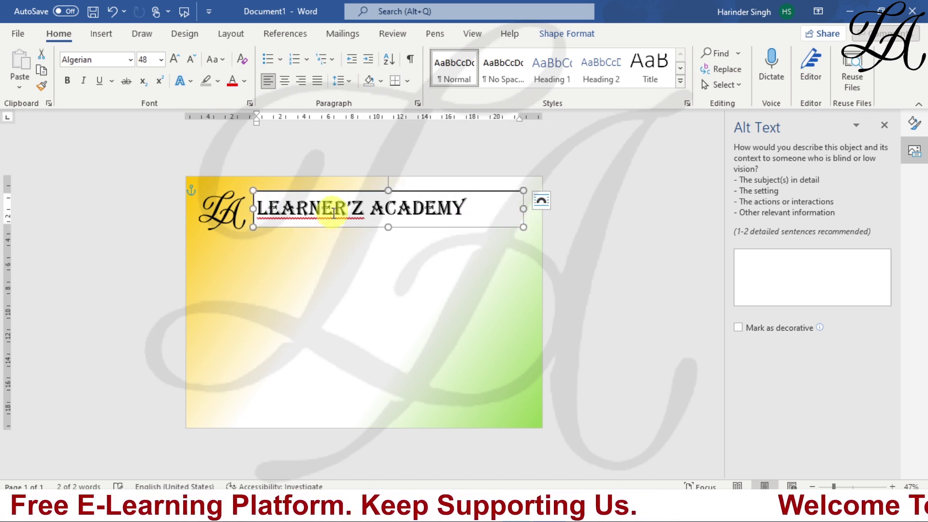
Try the whole title at 72 pt and return it to 48 pt
left_click(349, 203)
triple_click(349, 203)
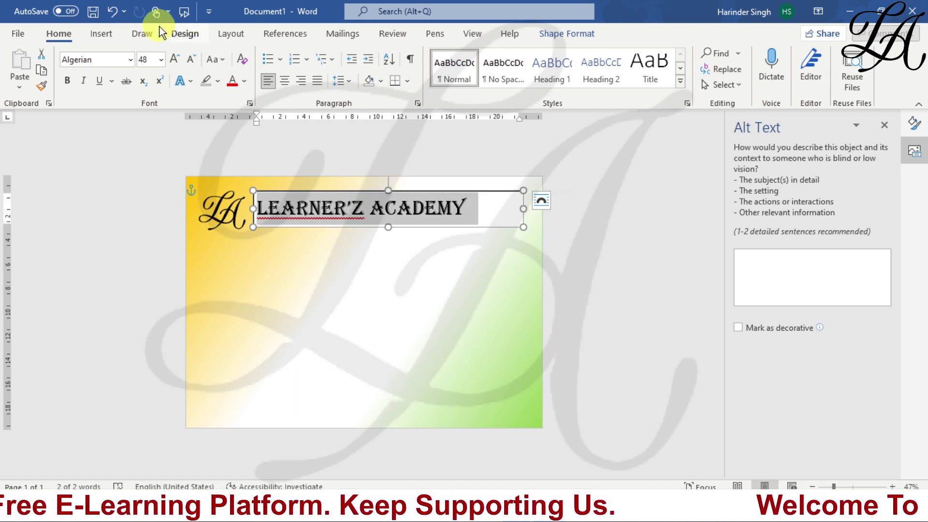
left_click(175, 64)
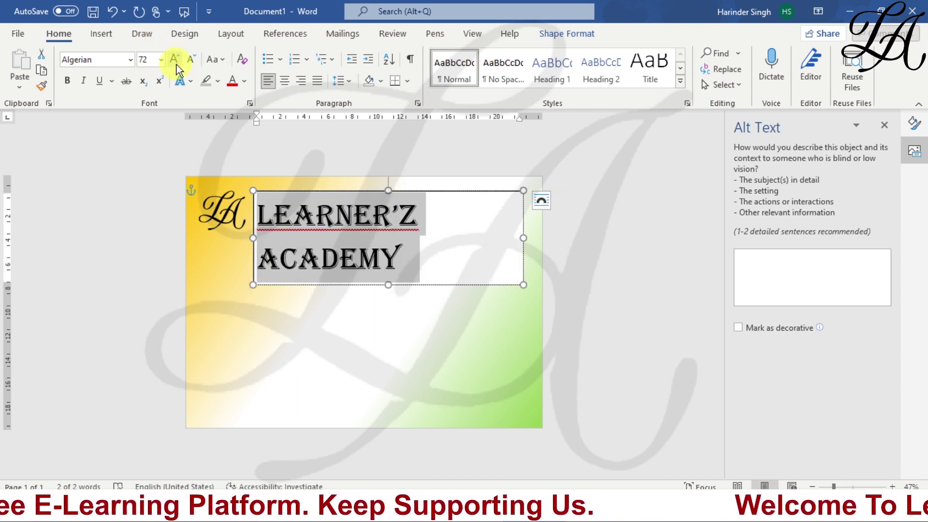
left_click(190, 62)
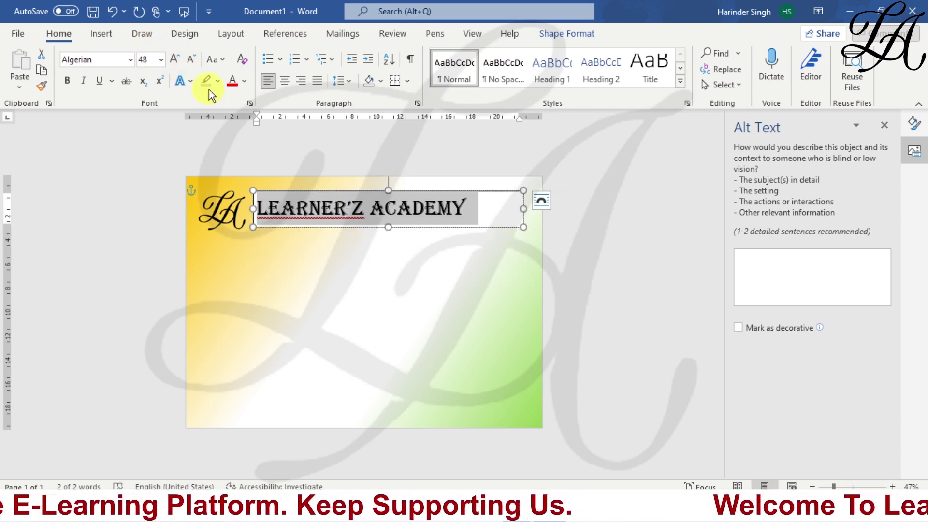
Enlarge only the initial letters L and A of the Learner'z Academy title to 72 pt
right_click(257, 212)
left_click(260, 207)
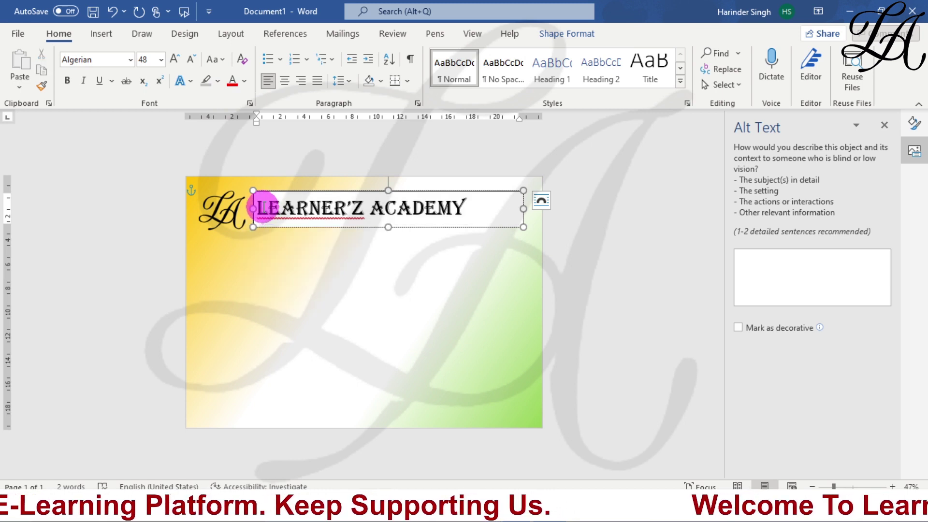
left_click(175, 59)
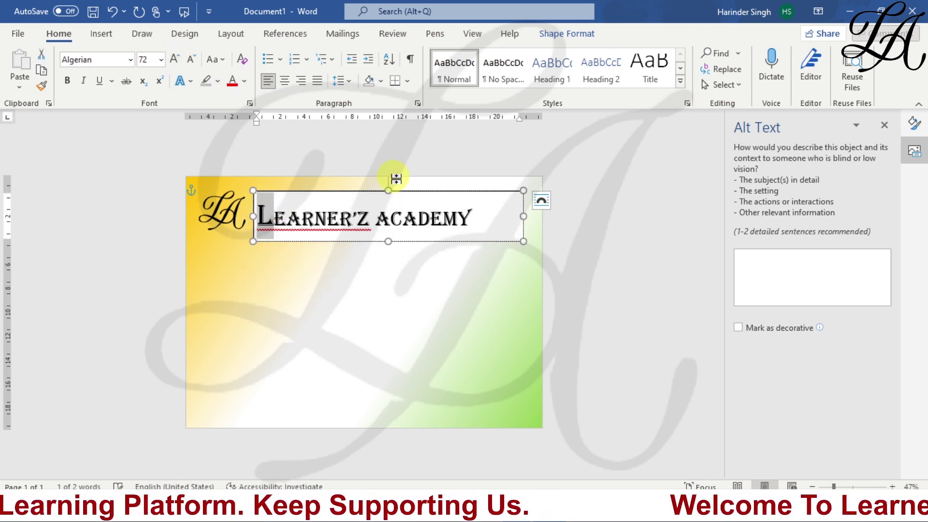
left_click_drag(385, 218, 397, 218)
left_click(175, 59)
left_click(484, 266)
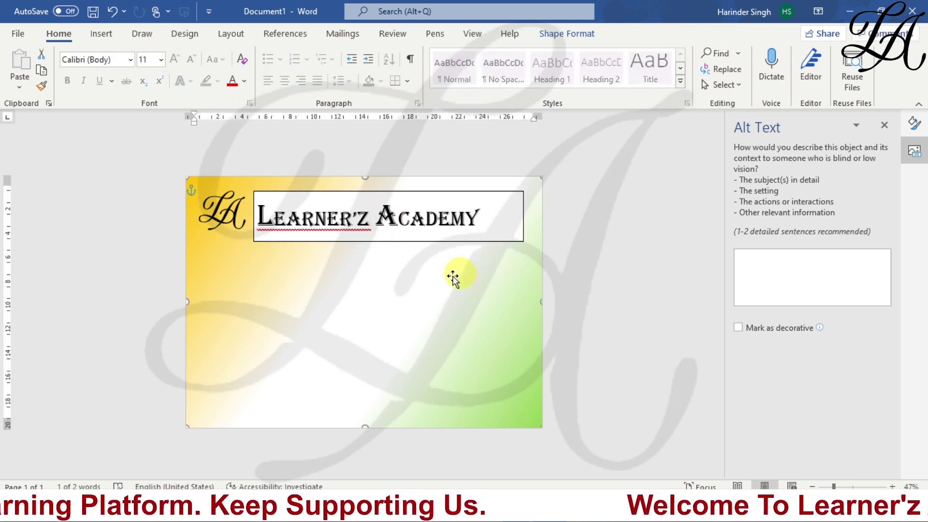
Close the alt text settings, set the title text box's outline to No line, and display its shape formatting commands
left_click(497, 206)
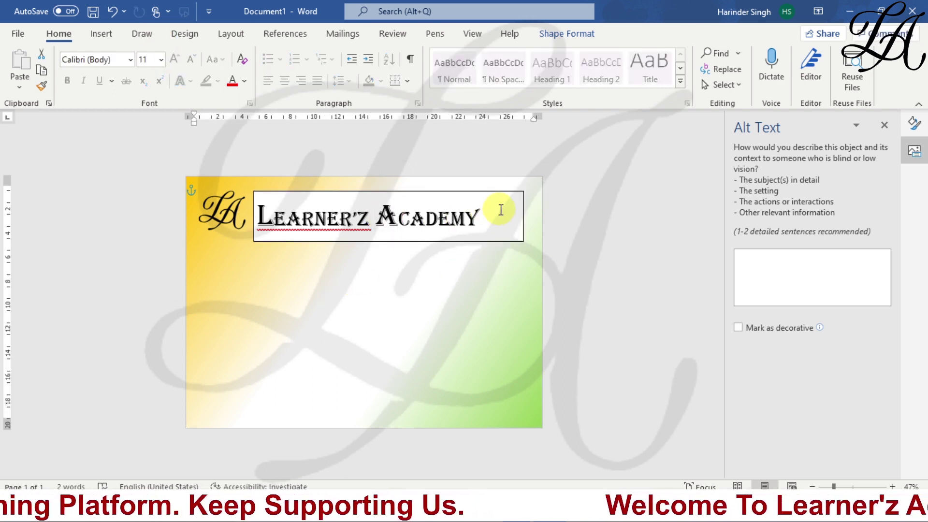
left_click(884, 125)
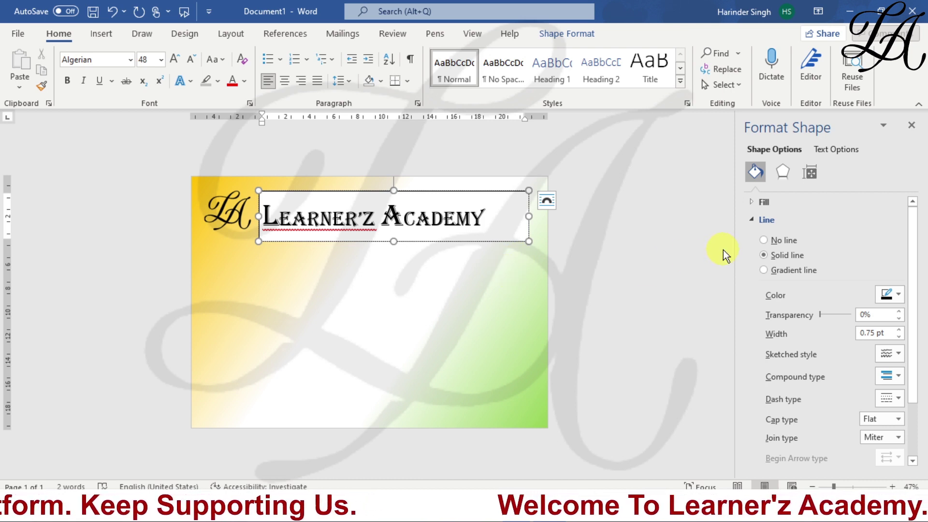
left_click(764, 239)
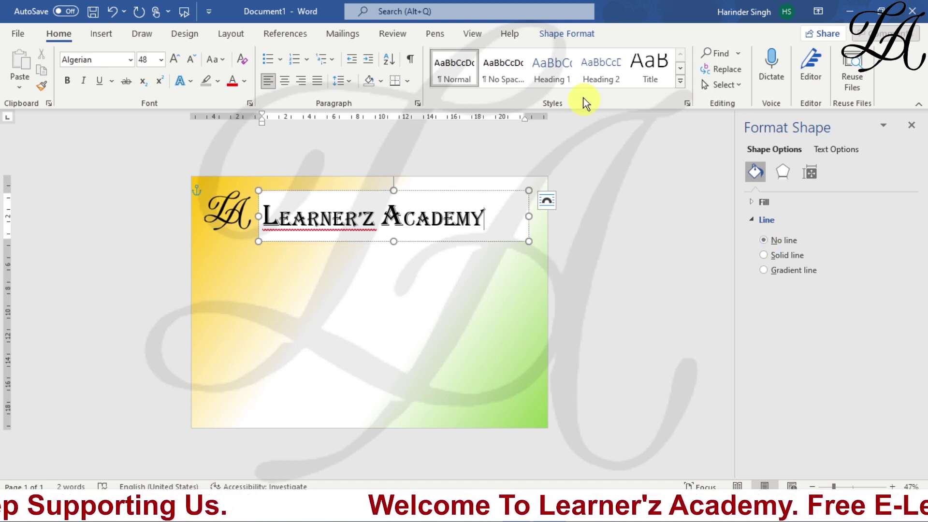
left_click(570, 33)
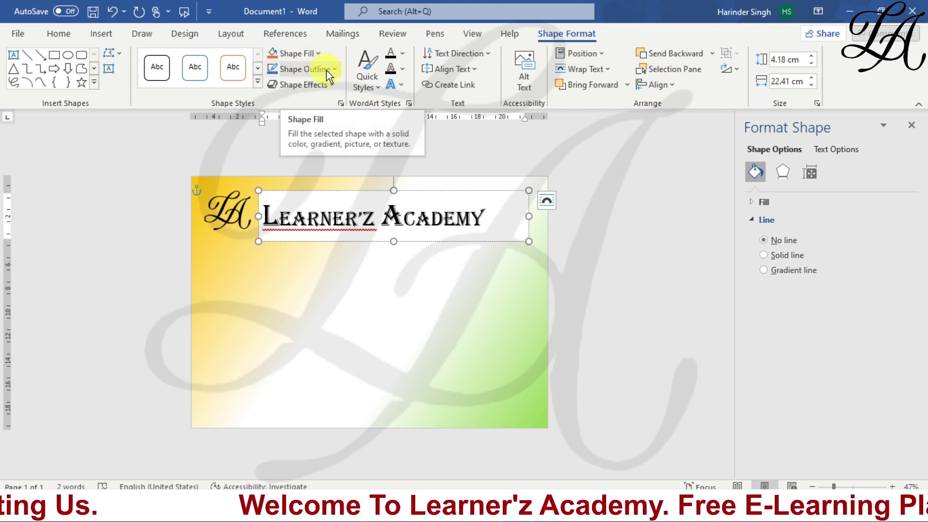
Check the outline choices for the Learner'z Academy title text box and set its fill to No Fill
left_click(330, 71)
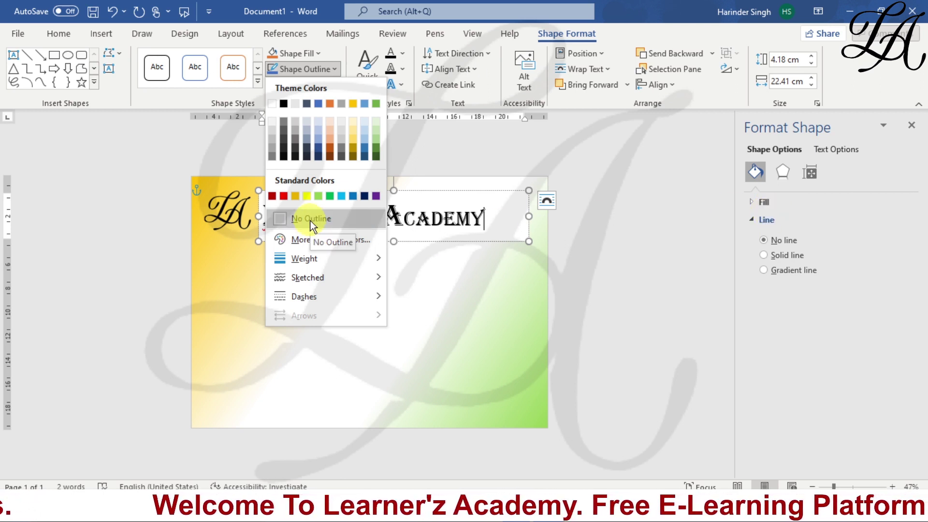
left_click(419, 149)
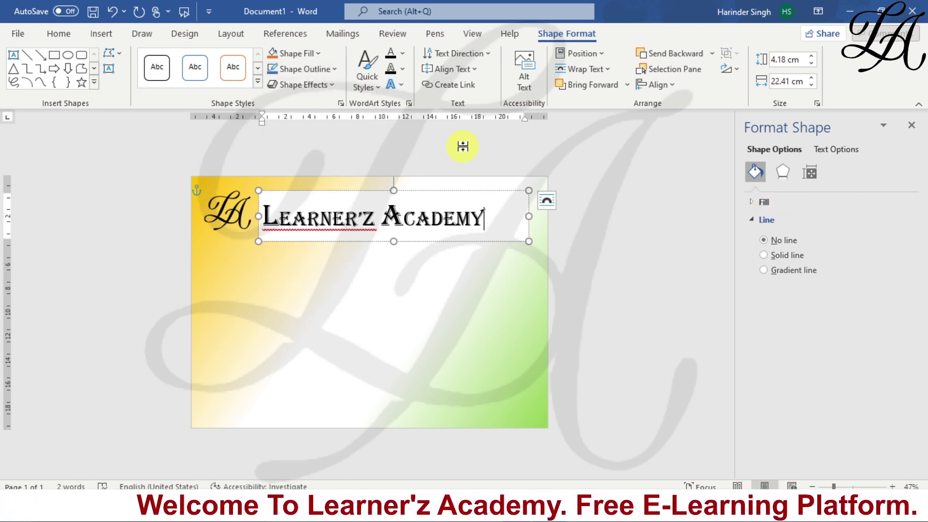
left_click(320, 53)
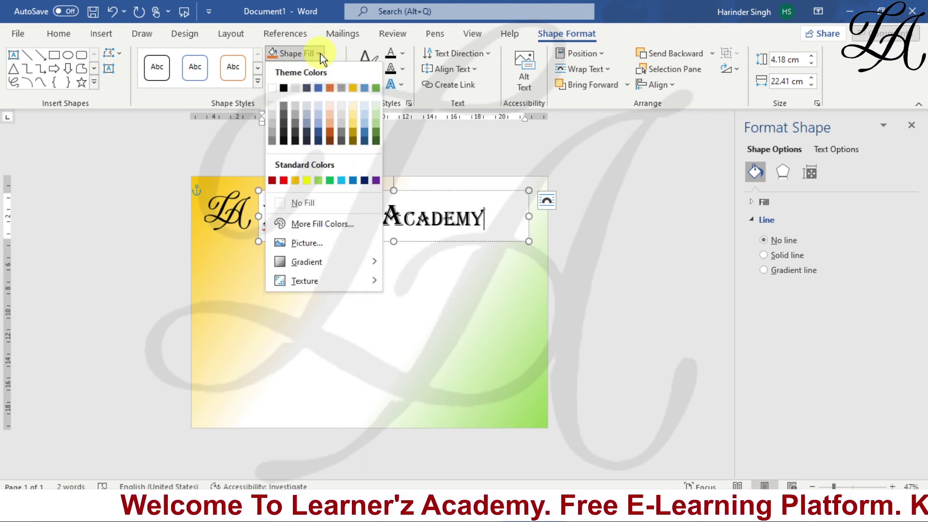
left_click(317, 208)
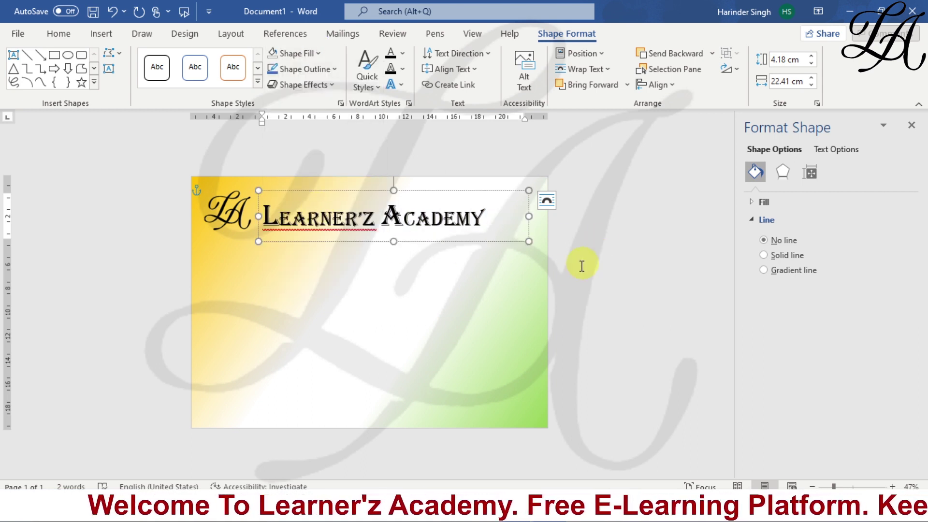
left_click(518, 284)
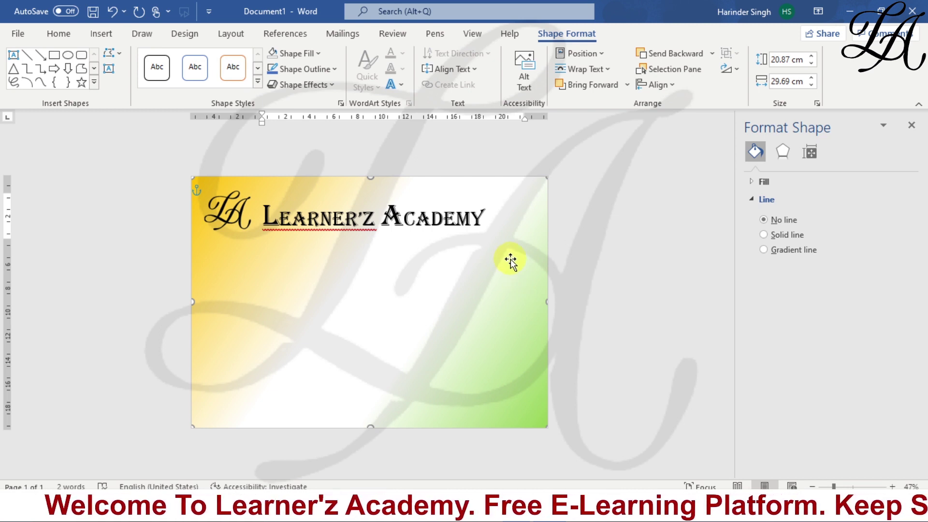
left_click(476, 219)
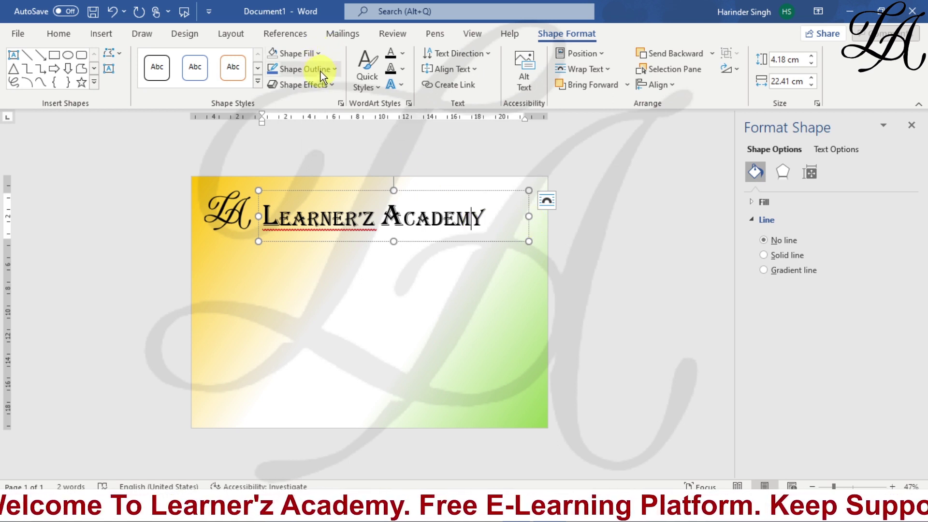
left_click(319, 54)
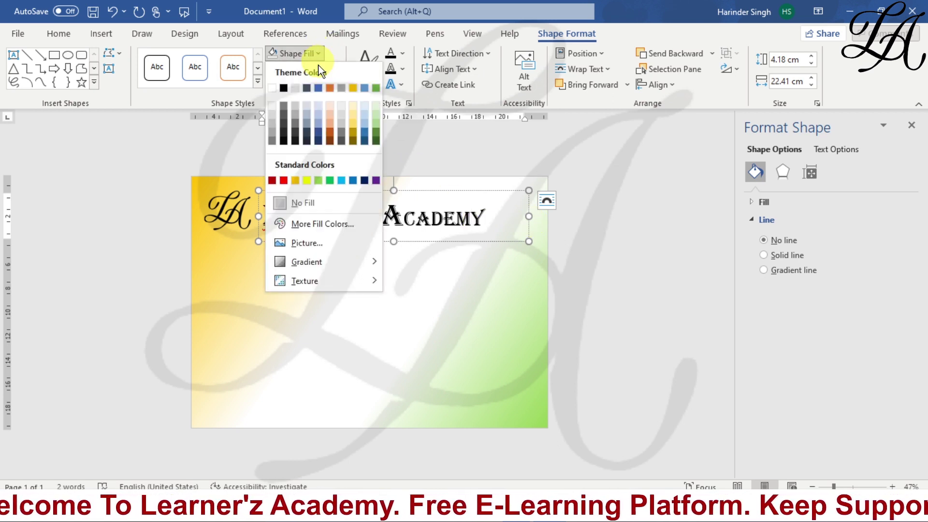
left_click(312, 204)
left_click(412, 269)
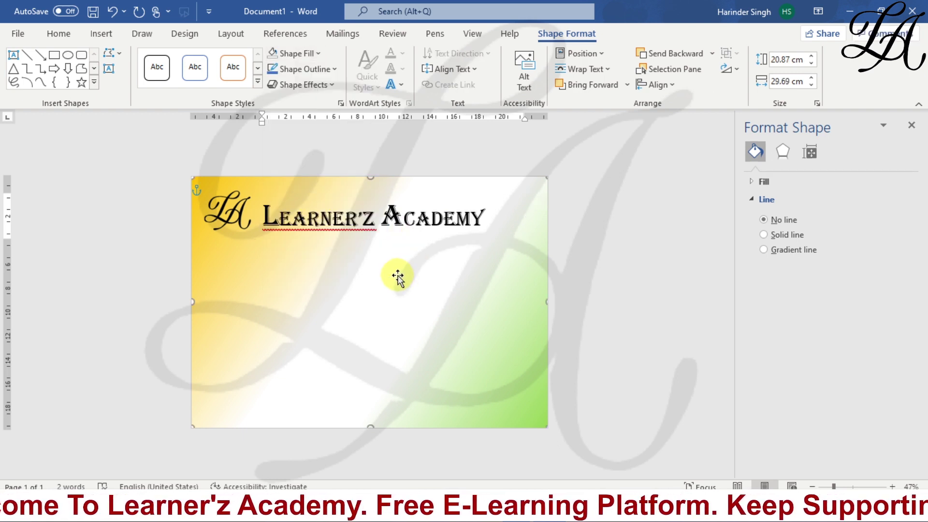
Ignore all spelling flags for the word Learner'z in the title
left_click(347, 221)
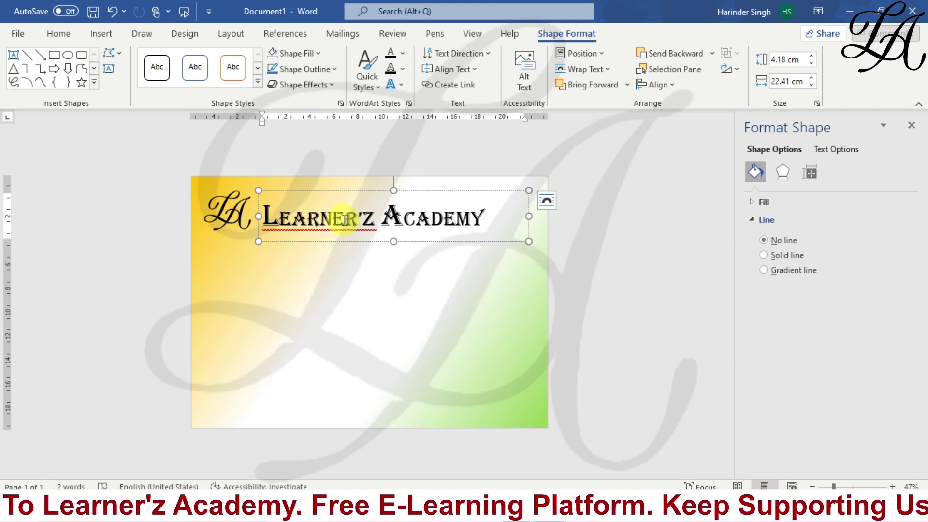
right_click(345, 220)
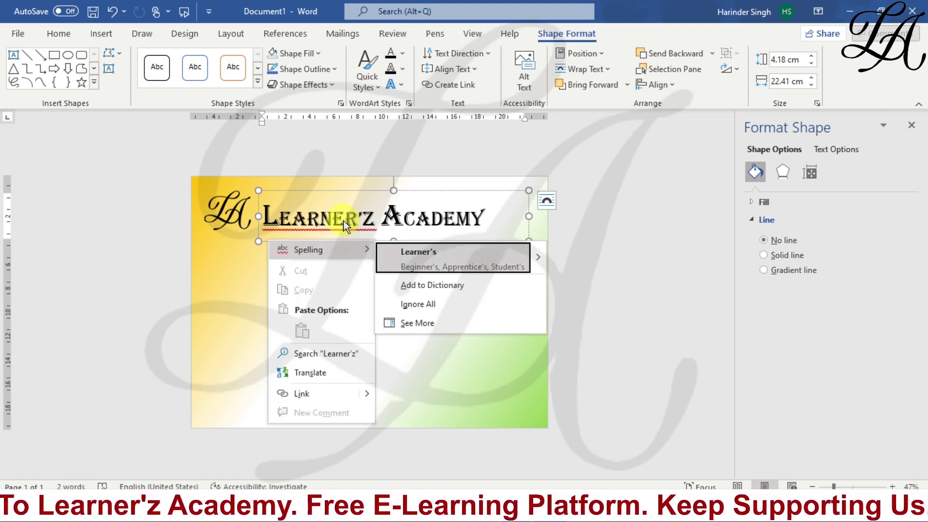
left_click(447, 308)
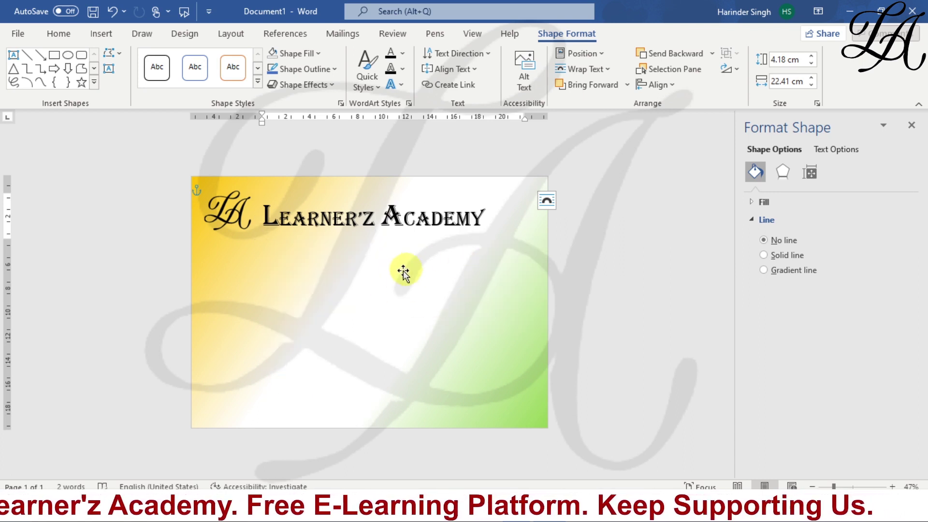
Draw an explosion shape from the Stars and Banners group on the page below the title
left_click(106, 35)
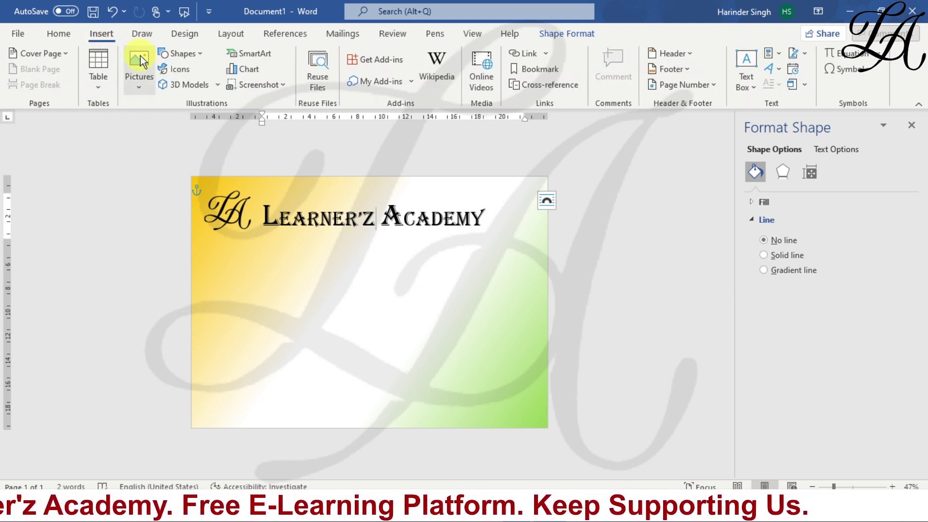
left_click(202, 53)
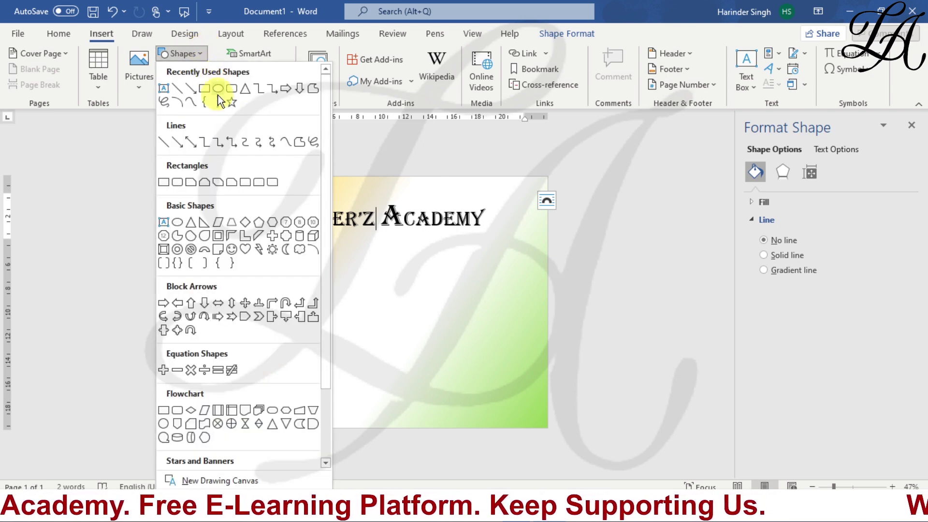
scroll(231, 195, "down", 2)
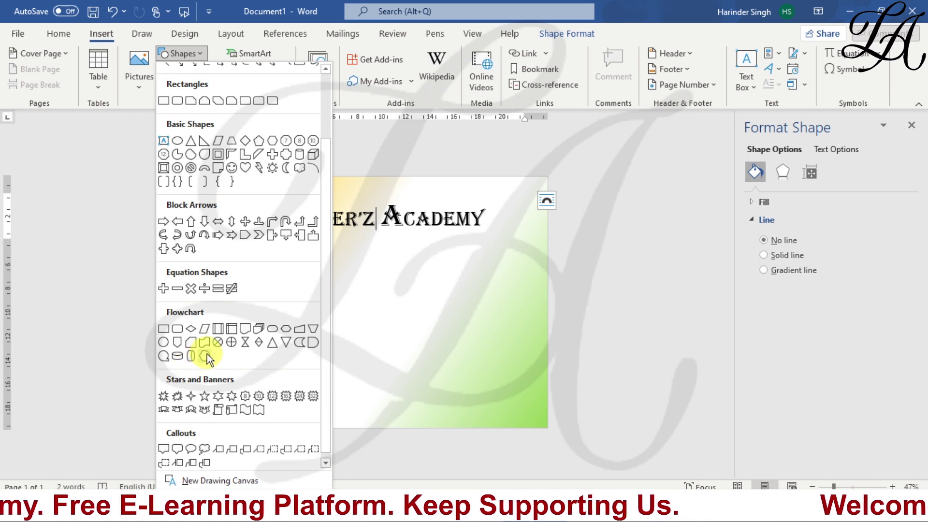
left_click(164, 396)
mouse_move(232, 272)
left_mouse_down()
mouse_move(302, 302)
mouse_move(300, 321)
mouse_move(321, 345)
mouse_move(314, 332)
left_mouse_up()
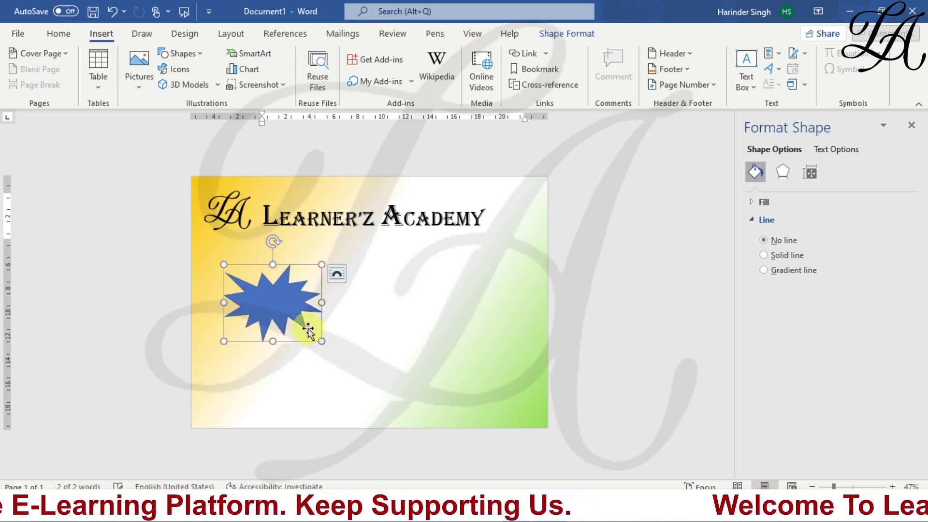
Enlarge the explosion shape to about 11.13 cm wide by 7.28 cm high and tilt it slightly counter-clockwise
mouse_move(276, 293)
left_mouse_down()
mouse_move(258, 282)
mouse_move(326, 291)
left_mouse_up()
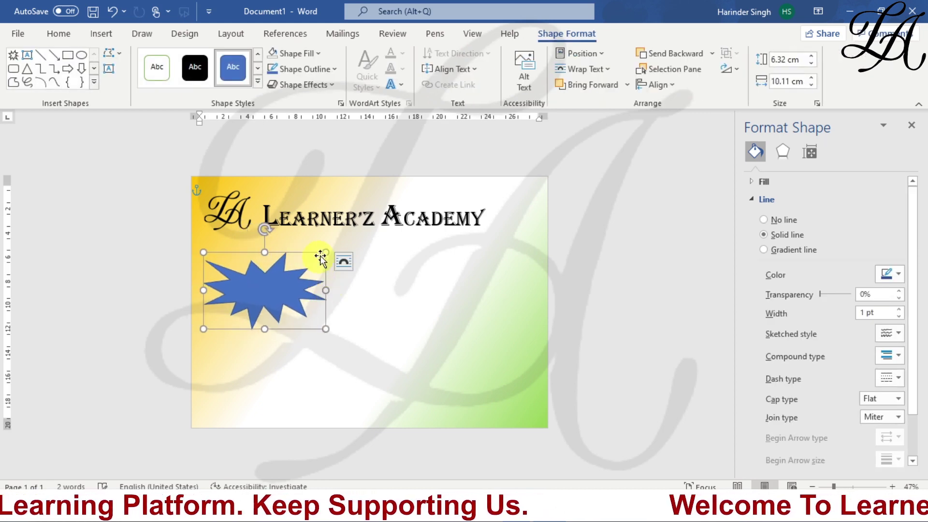
left_click_drag(328, 250, 337, 241)
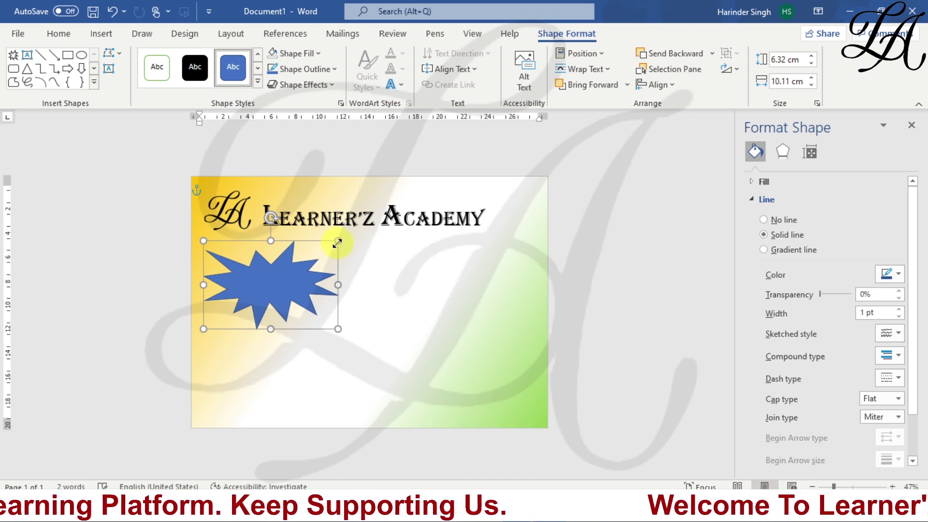
left_click_drag(269, 218, 252, 242)
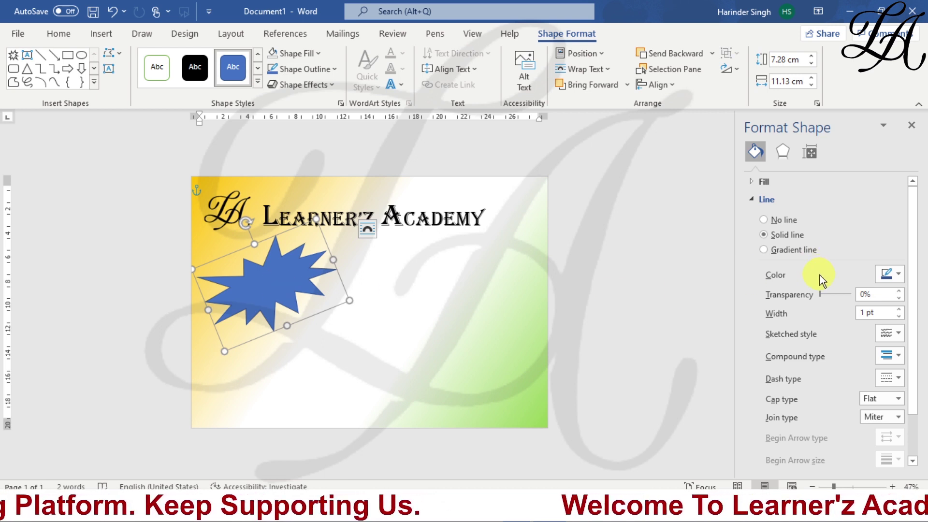
Set the explosion shape's outline colour to black and display its fill settings
left_click(755, 198)
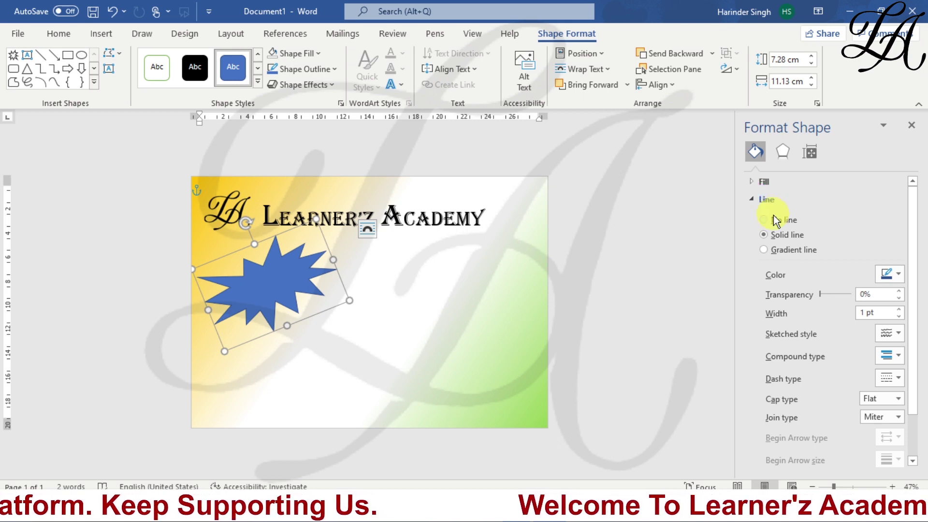
left_click(894, 274)
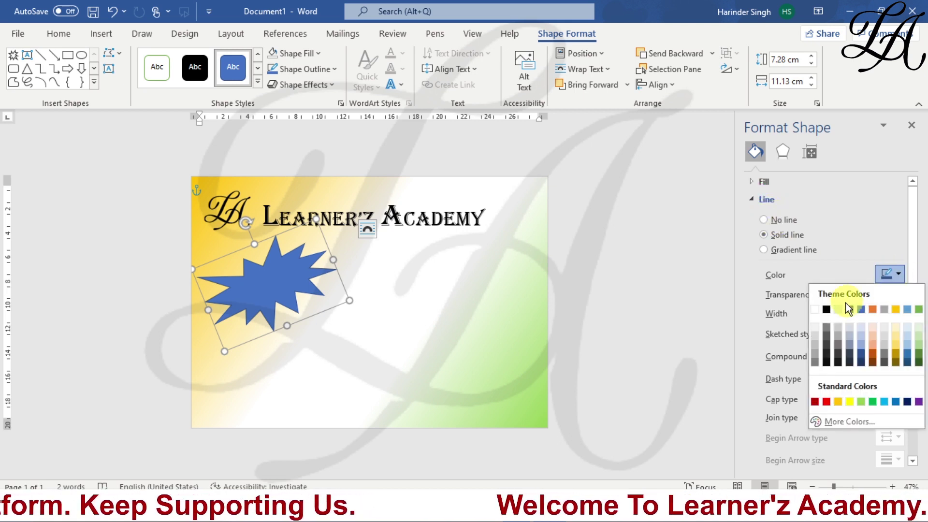
left_click(825, 310)
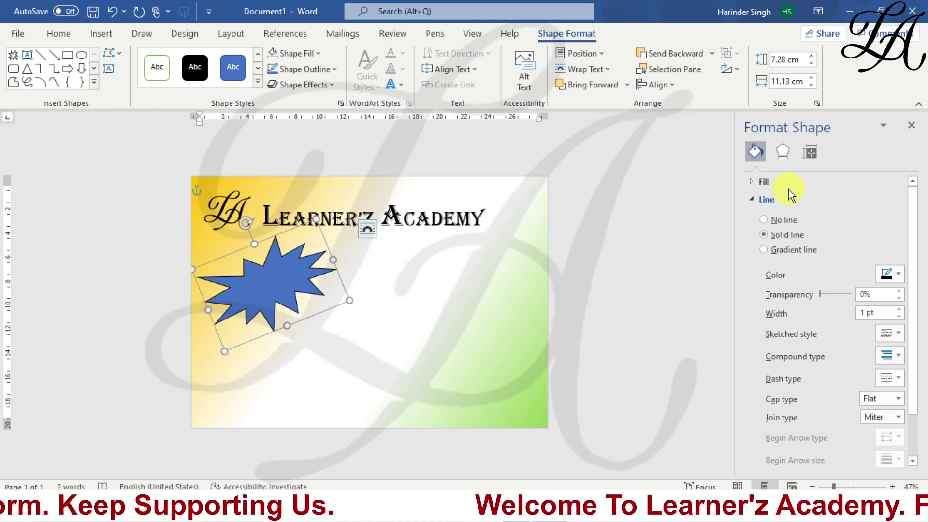
left_click(770, 181)
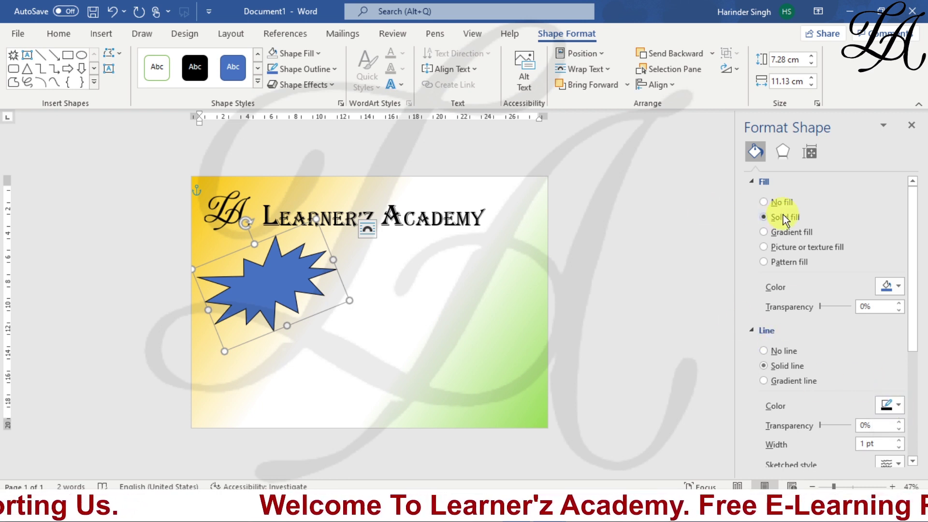
left_click(894, 406)
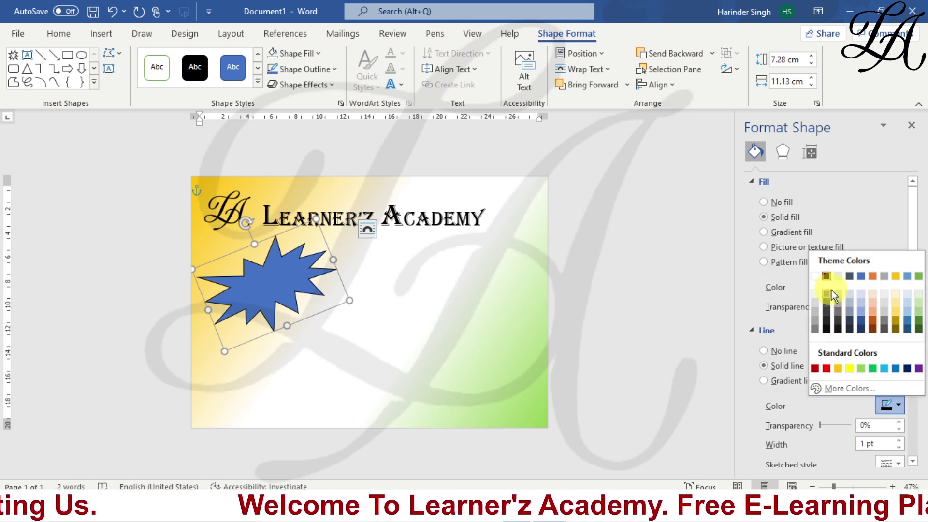
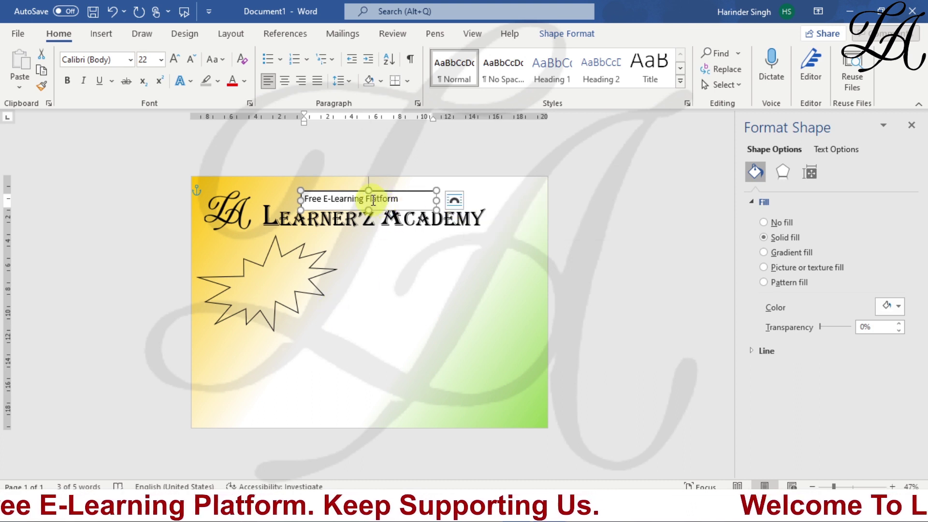
Narrow the Free E-Learning Platform text box, move it onto the explosion shape and tilt it to match
left_click(366, 198)
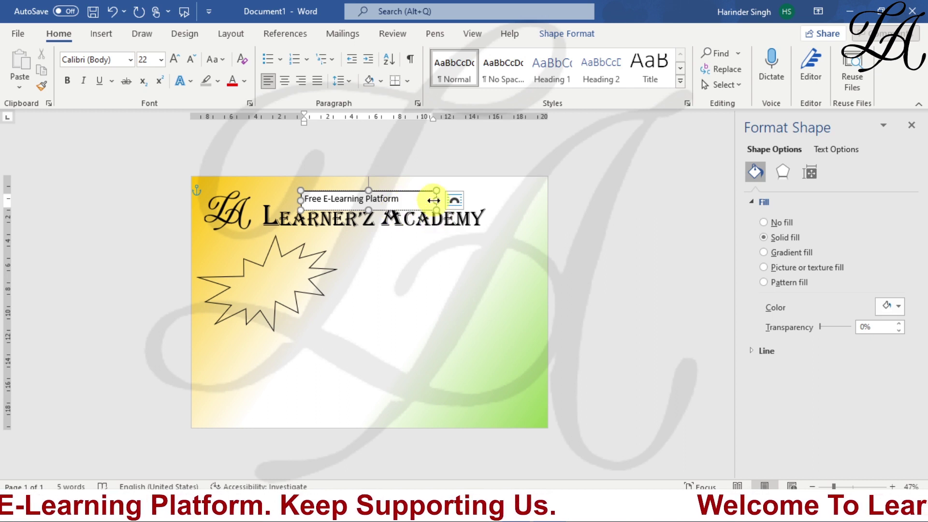
left_click_drag(436, 200, 410, 200)
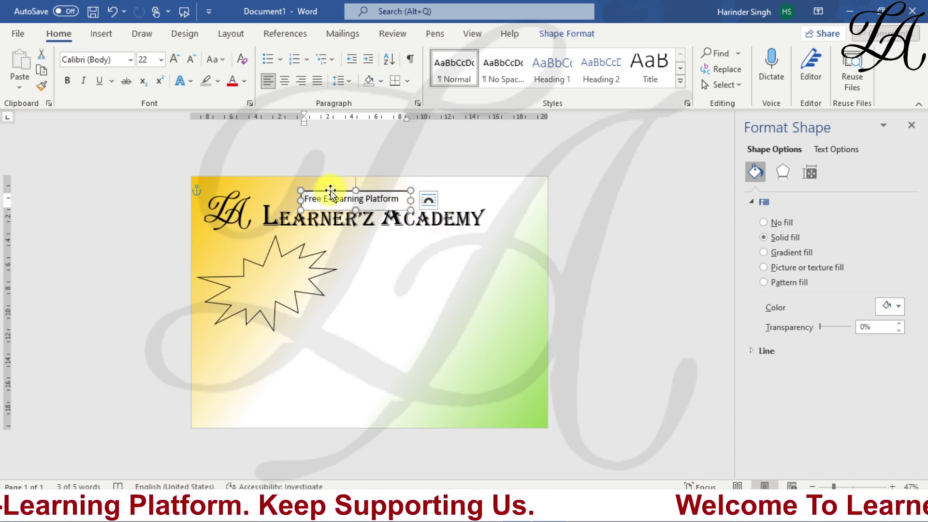
left_click_drag(329, 197, 278, 268)
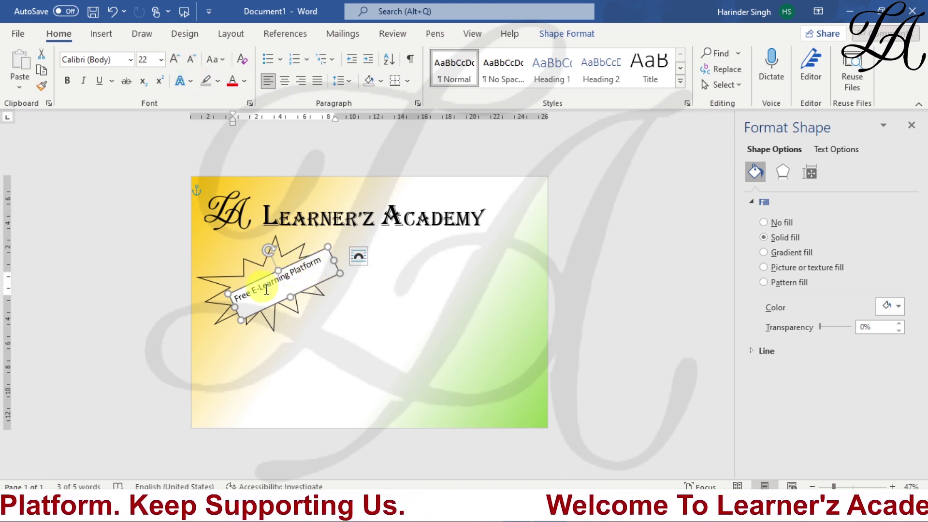
Enlarge the Free E-Learning Platform text to 26 pt and resize its box around the two-line text inside the explosion
left_click(176, 60)
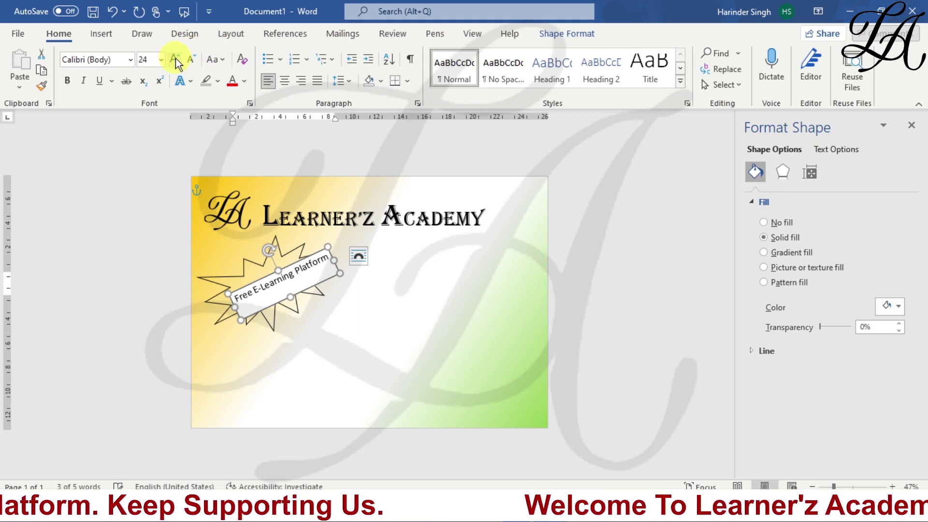
left_click(176, 61)
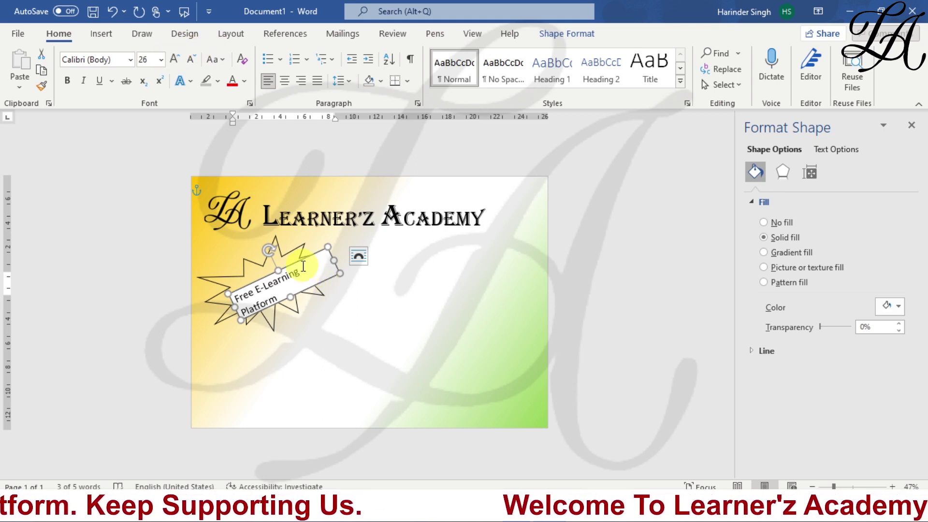
mouse_move(296, 264)
left_mouse_down()
mouse_move(332, 252)
mouse_move(314, 260)
left_mouse_up()
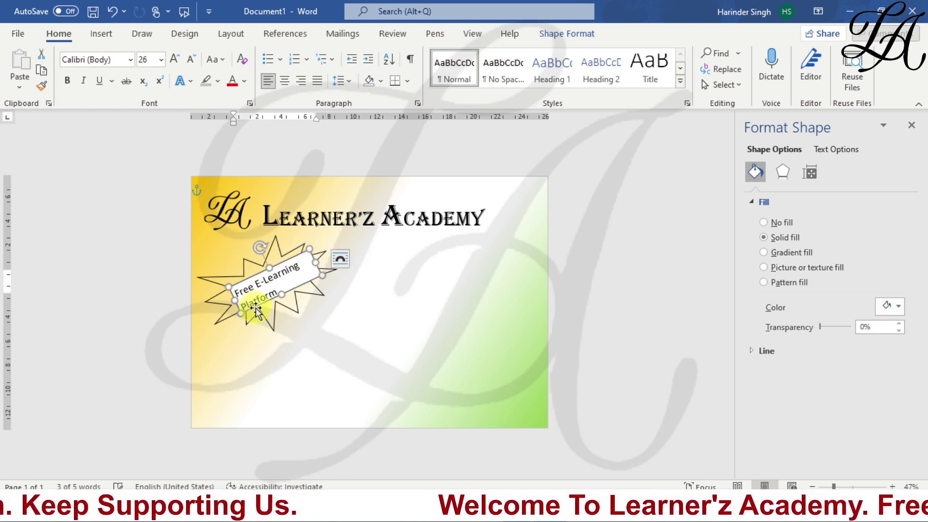
left_click_drag(283, 293, 285, 296)
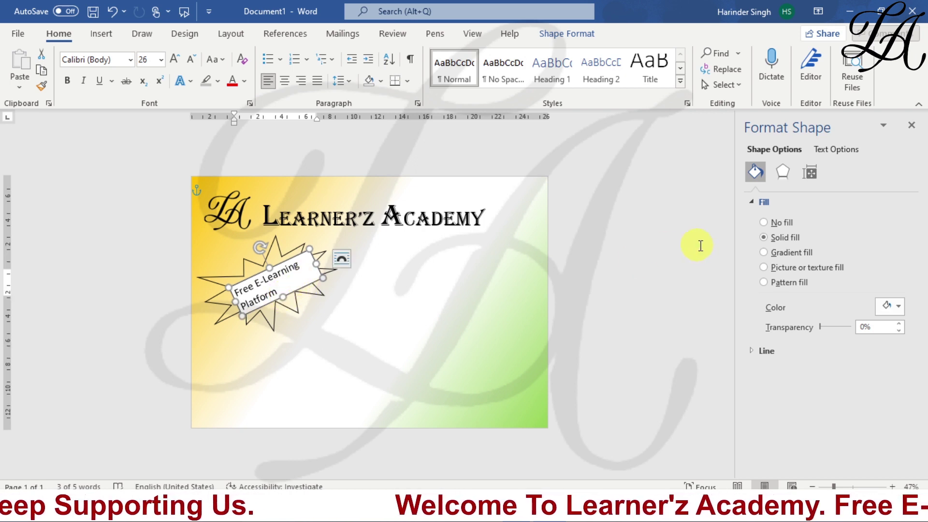
Set the Free E-Learning Platform text box to No fill and colour its text red
left_click(764, 222)
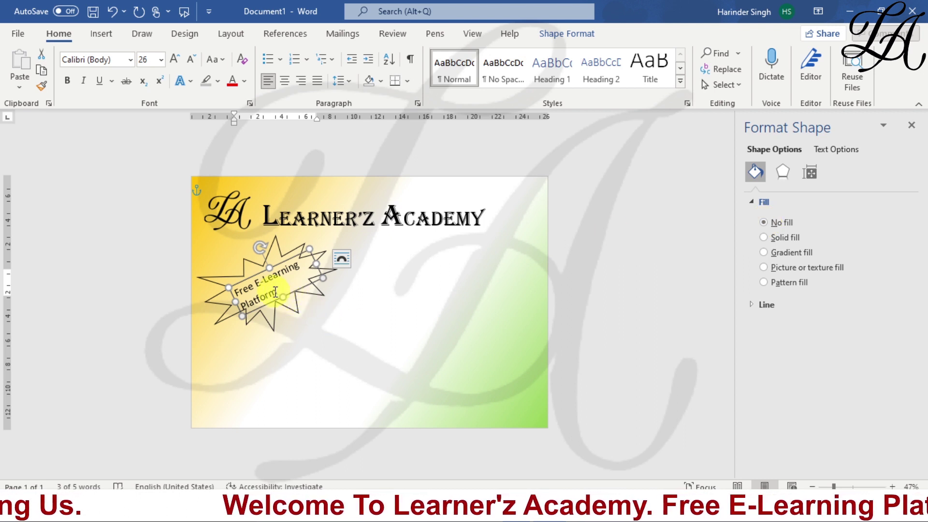
left_click_drag(277, 293, 234, 275)
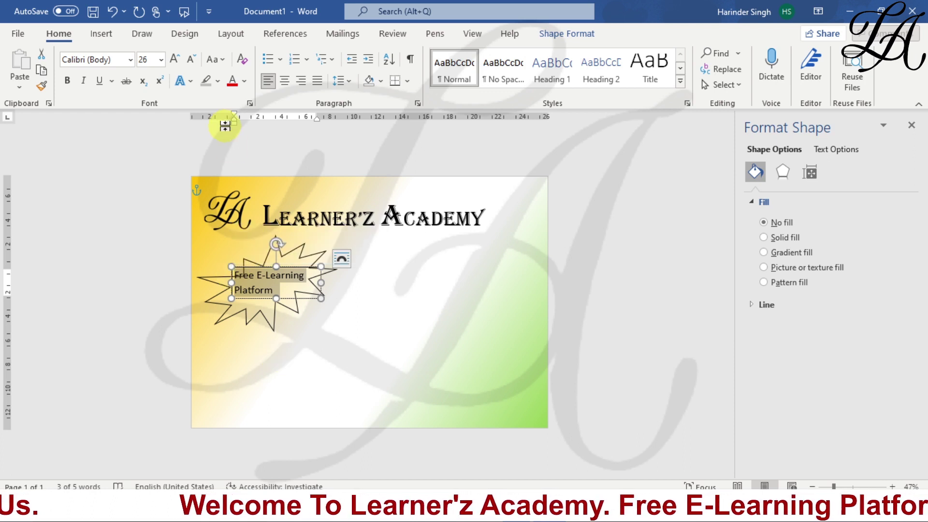
left_click(245, 81)
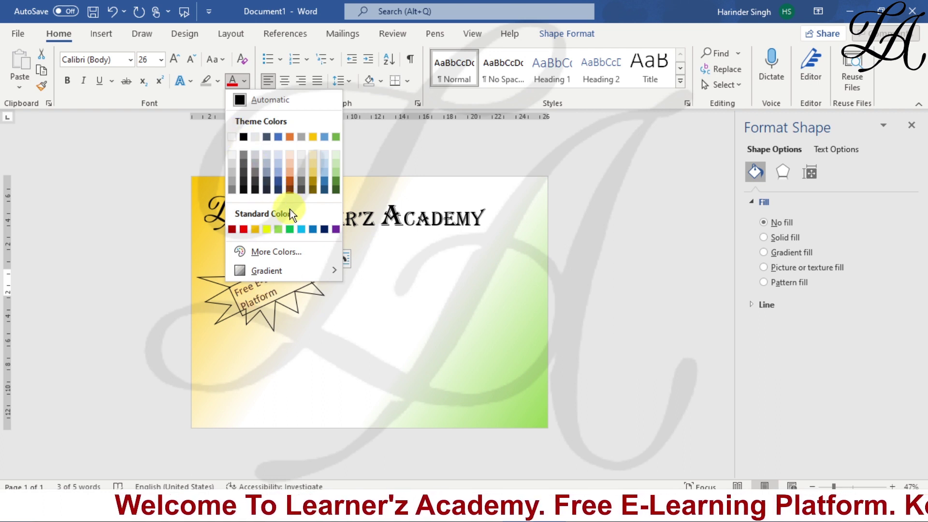
left_click(244, 230)
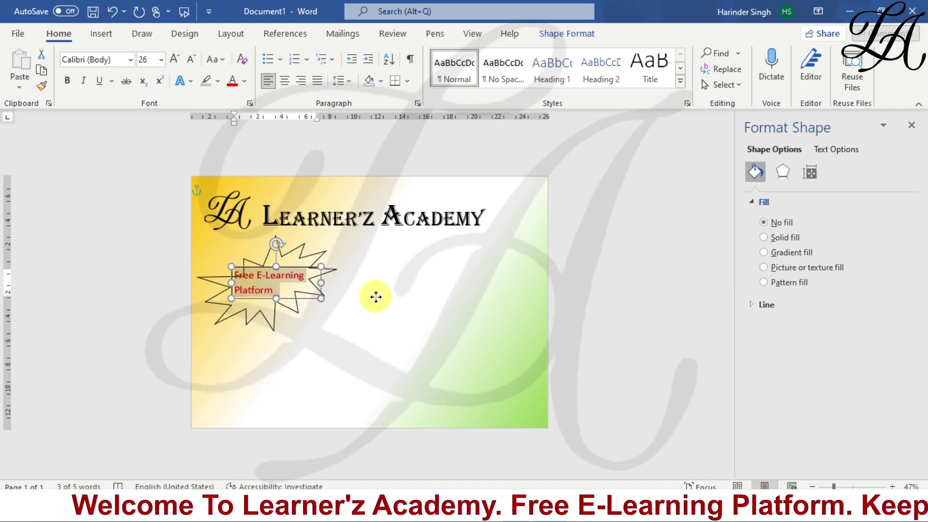
Remove the outline from the Free E-Learning Platform text box by setting its line to No line
left_click(356, 388)
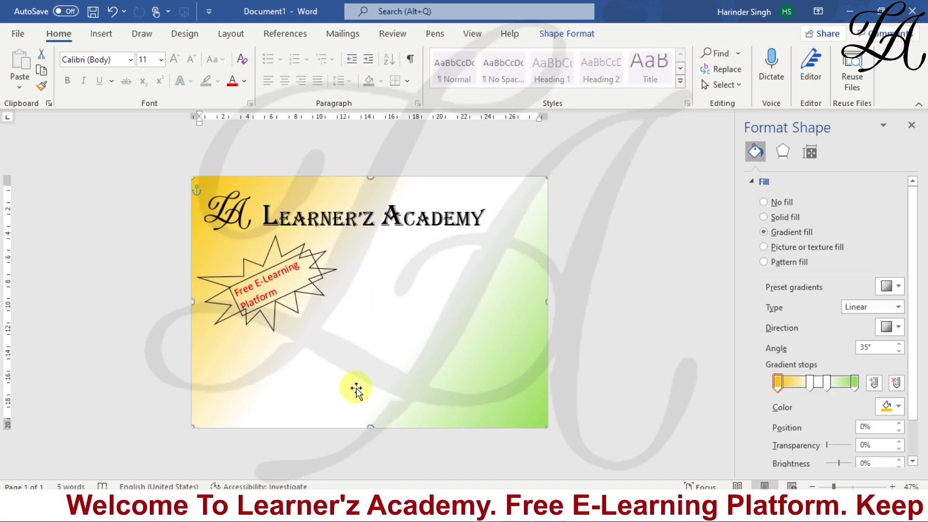
left_click(298, 290)
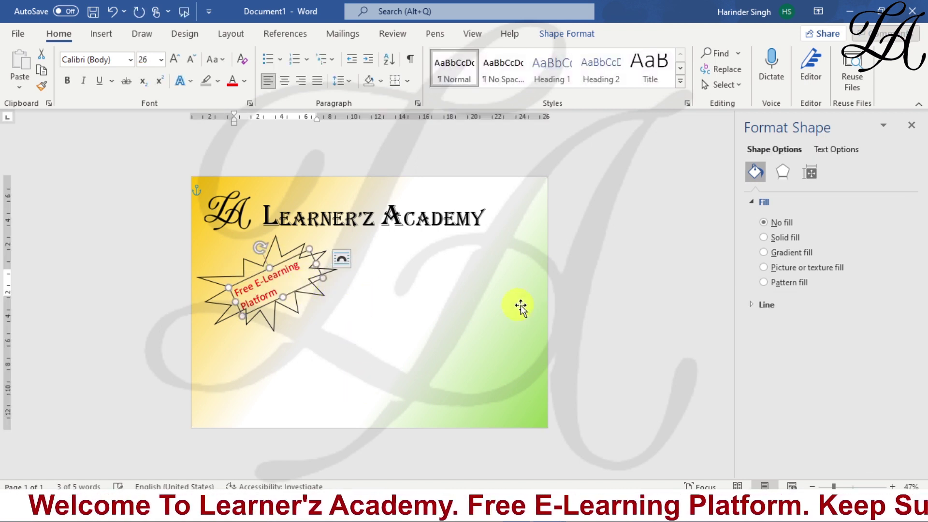
left_click(756, 307)
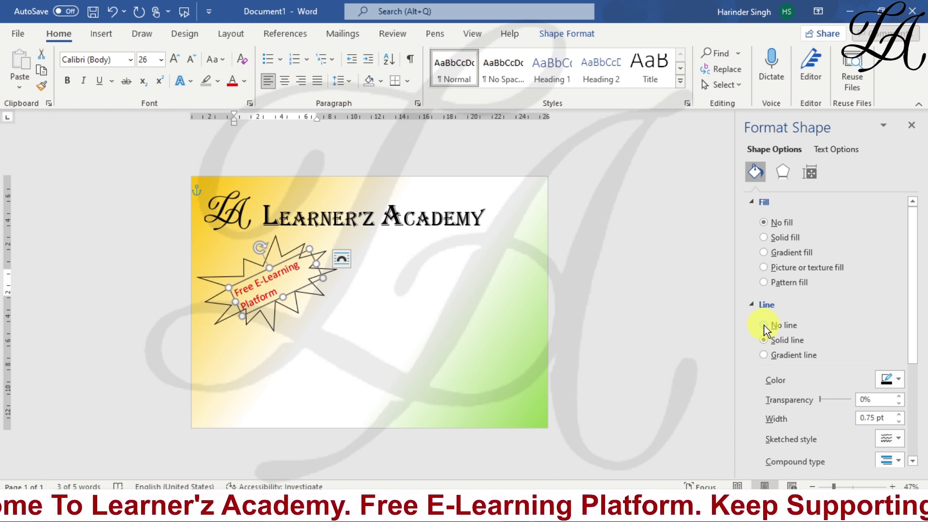
left_click(764, 325)
left_click(394, 306)
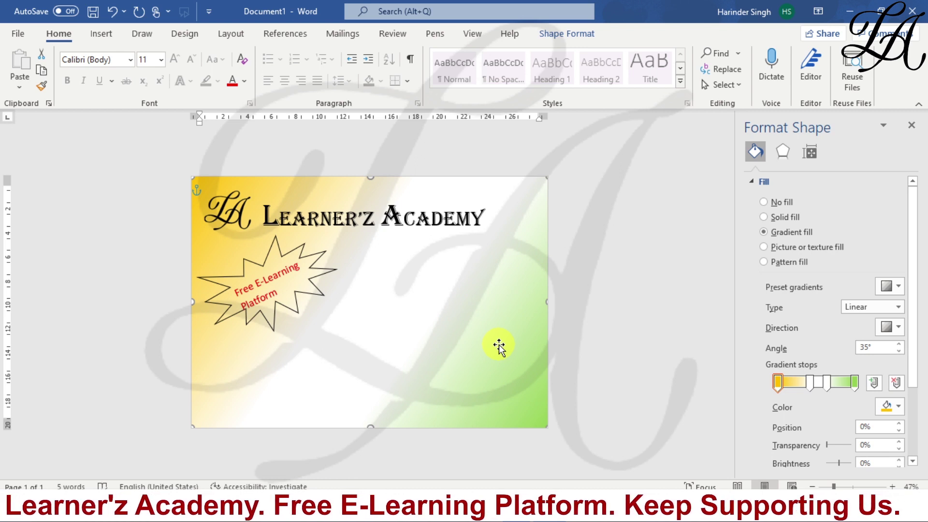
left_click(265, 273)
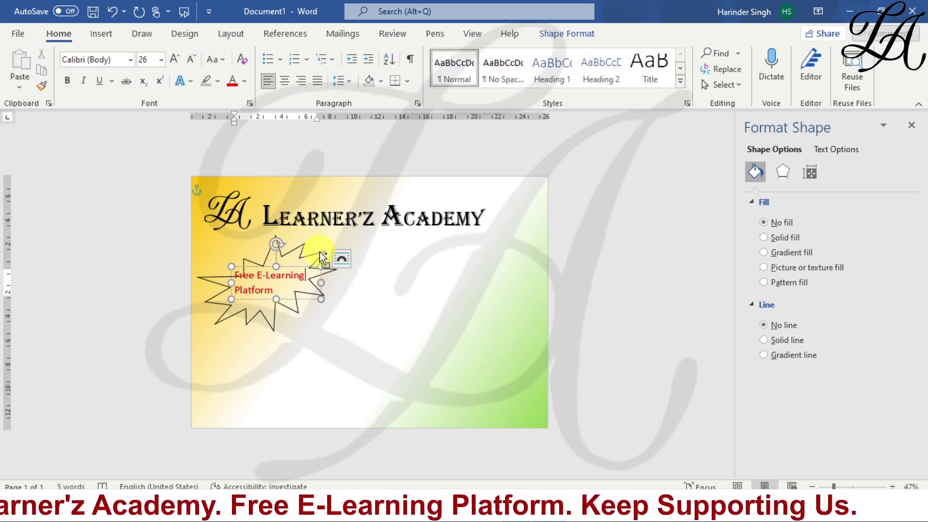
left_click(320, 253, "ctrl")
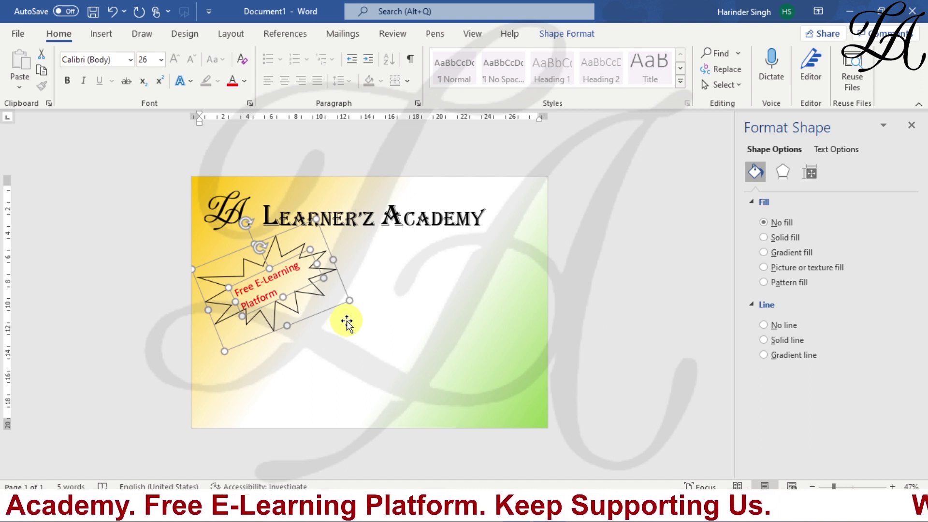
left_click(300, 277)
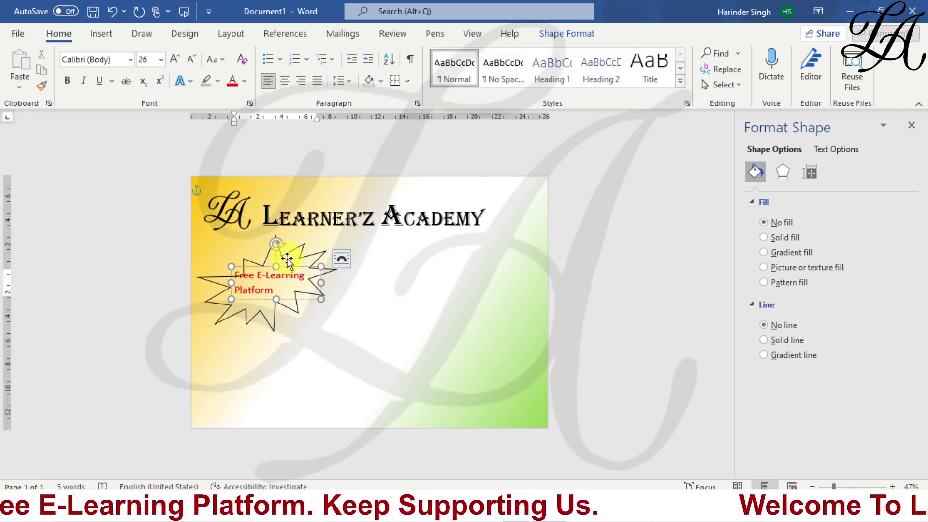
left_click(298, 254)
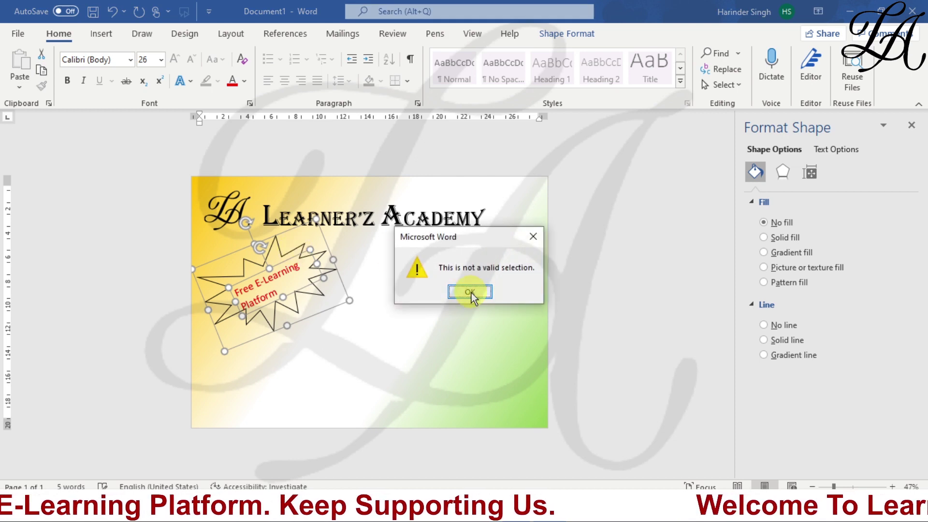
left_click(471, 288)
right_click(295, 267)
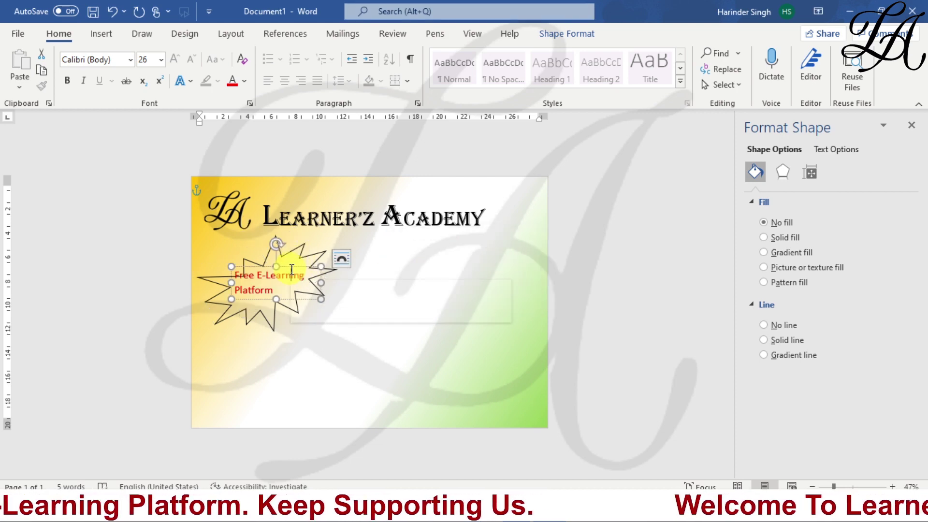
Group the Free E-Learning Platform text box with the explosion shape
left_click(288, 252)
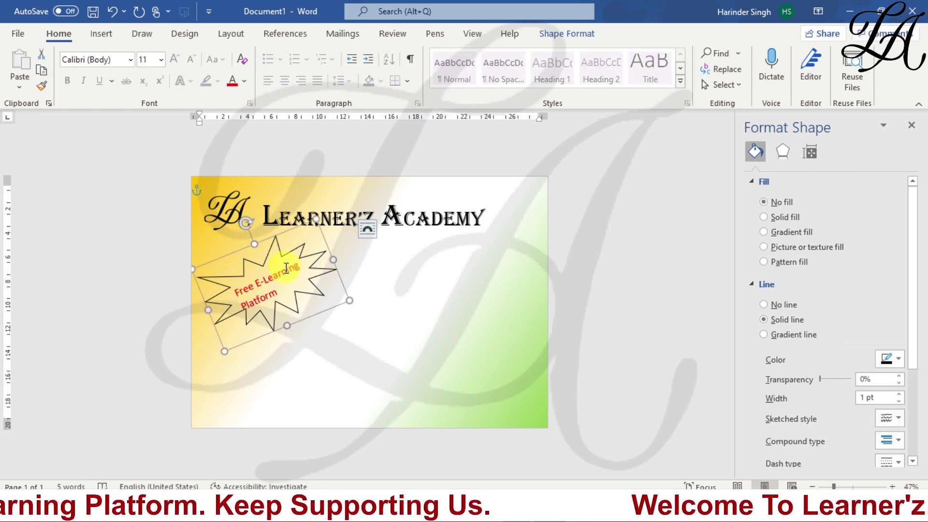
left_click(288, 264)
left_click(292, 258)
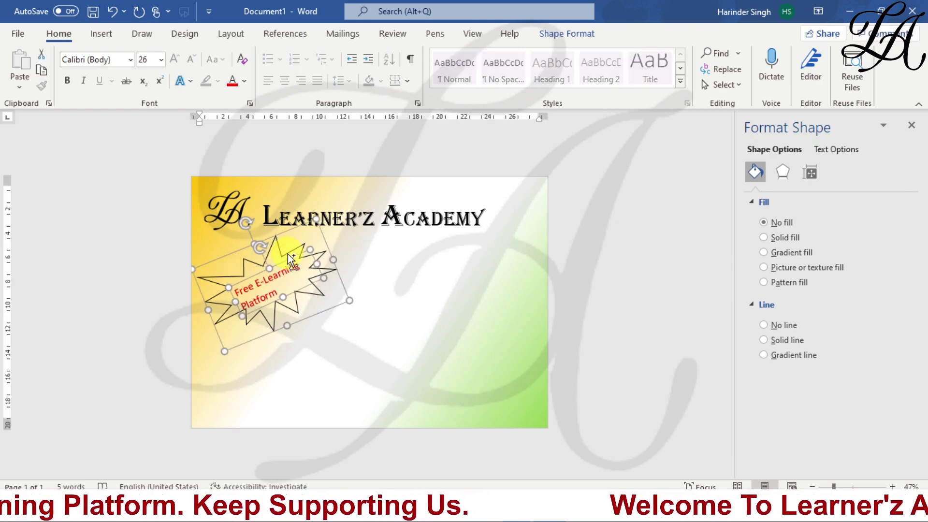
right_click(290, 254)
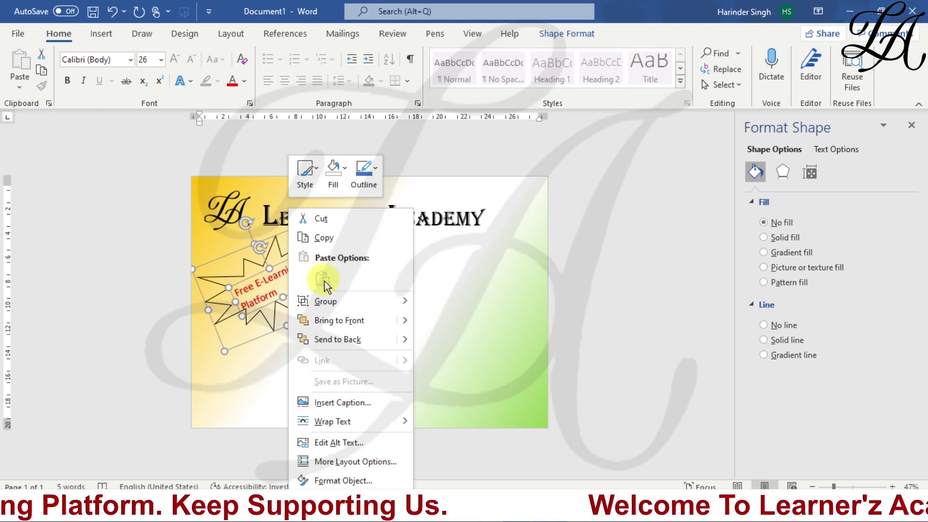
mouse_move(347, 306)
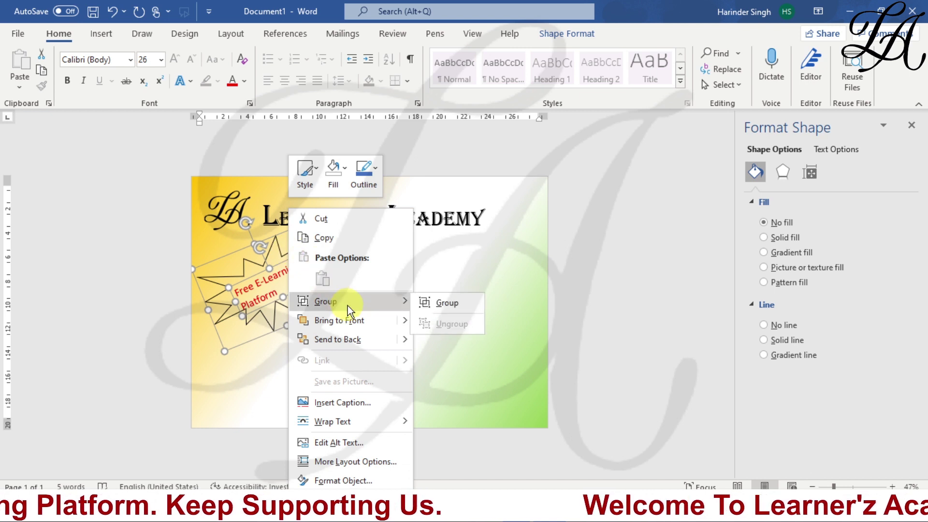
left_click(428, 303)
left_click(404, 290)
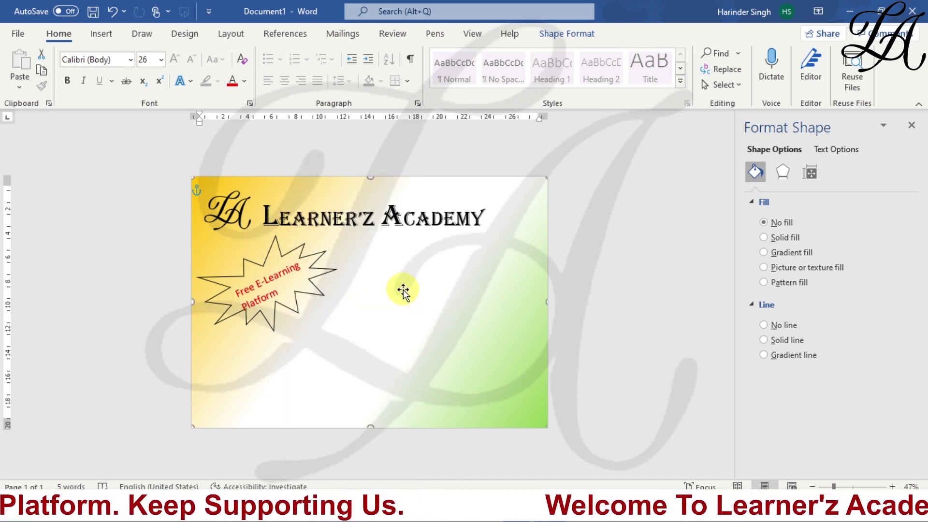
Narrow the grouped explosion and text slightly from both sides, keeping it below the LA logo
left_click(301, 282)
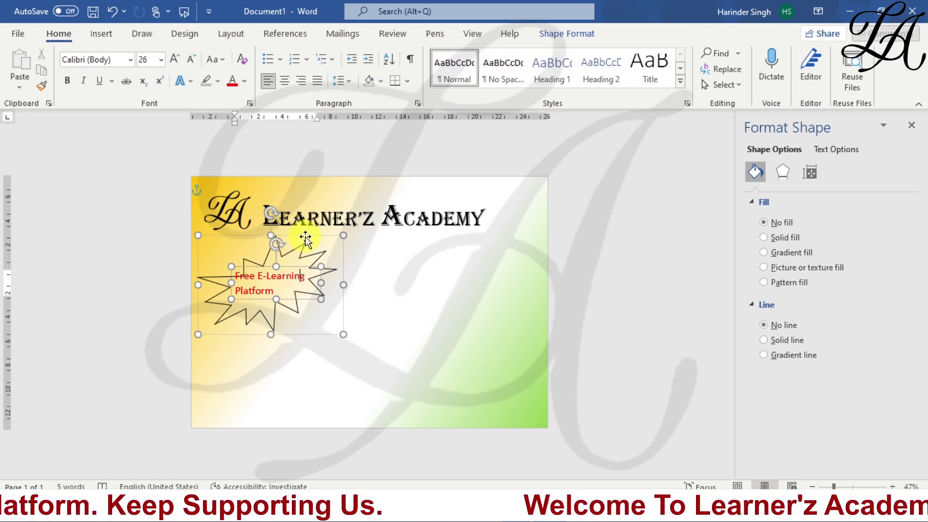
mouse_move(300, 242)
left_mouse_down()
mouse_move(445, 241)
mouse_move(437, 273)
mouse_move(361, 271)
mouse_move(307, 238)
left_mouse_up()
left_click_drag(342, 285, 325, 290)
mouse_move(332, 331)
left_mouse_down()
mouse_move(321, 326)
mouse_move(334, 335)
left_mouse_up()
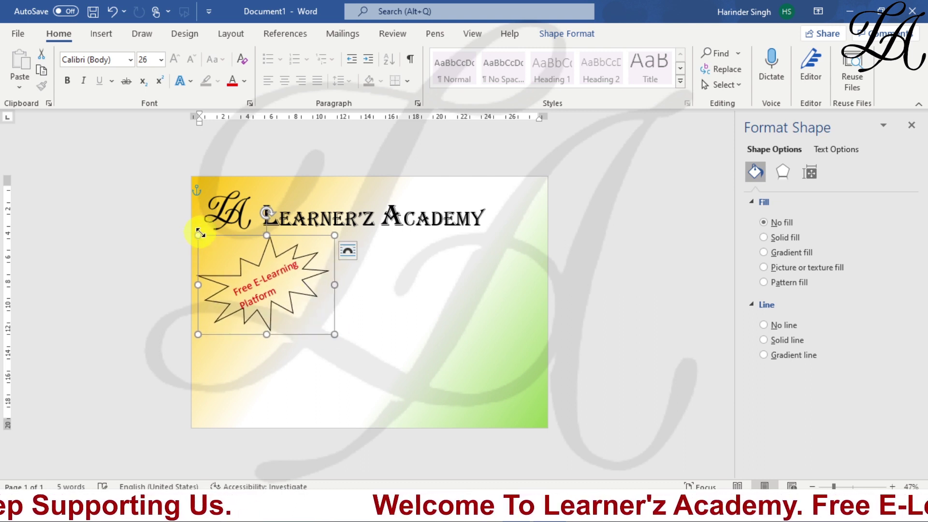
left_click_drag(198, 234, 205, 236)
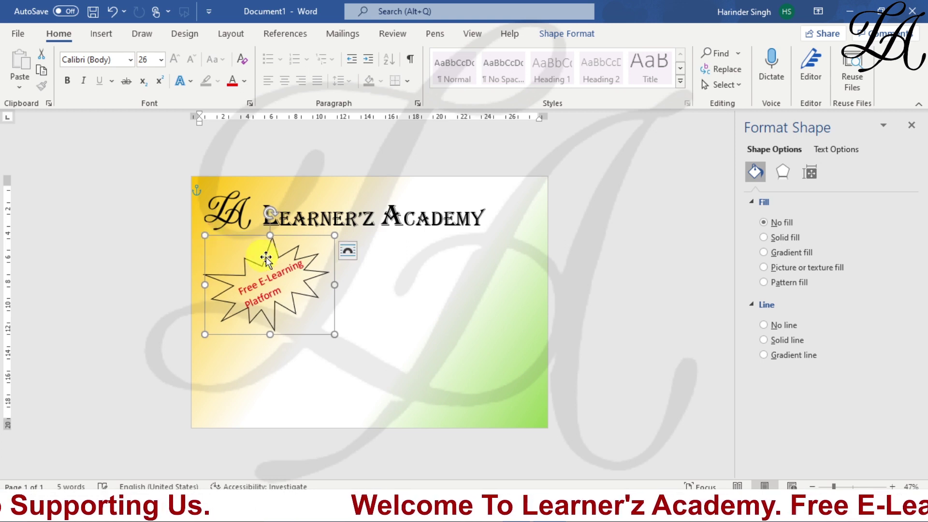
left_click(413, 281)
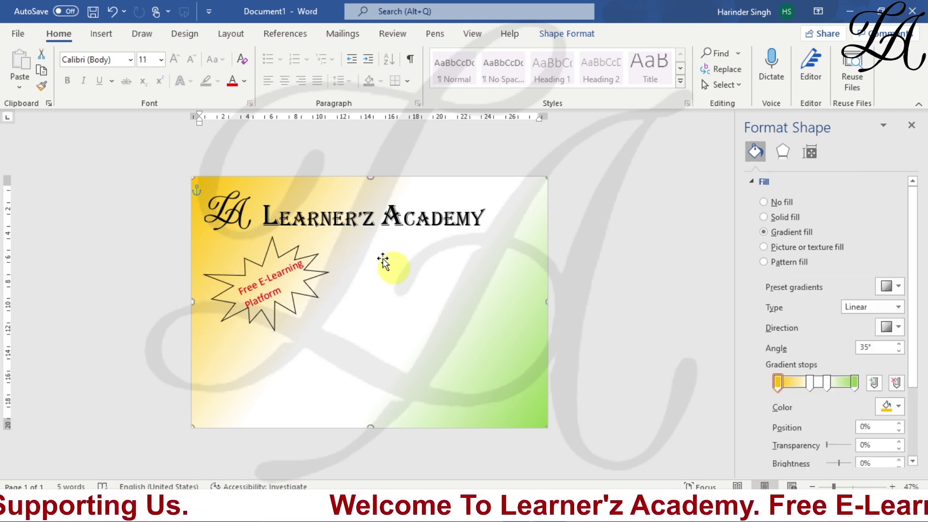
Draw an oval about 5.3 cm wide and 4.6 cm high and place it below the Learner'z Academy title, beside the burst
left_click(113, 33)
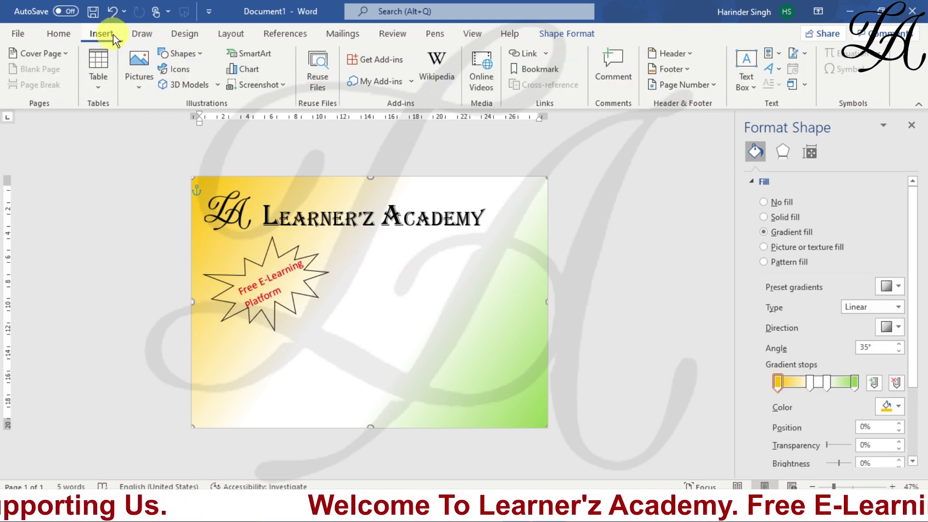
left_click(203, 54)
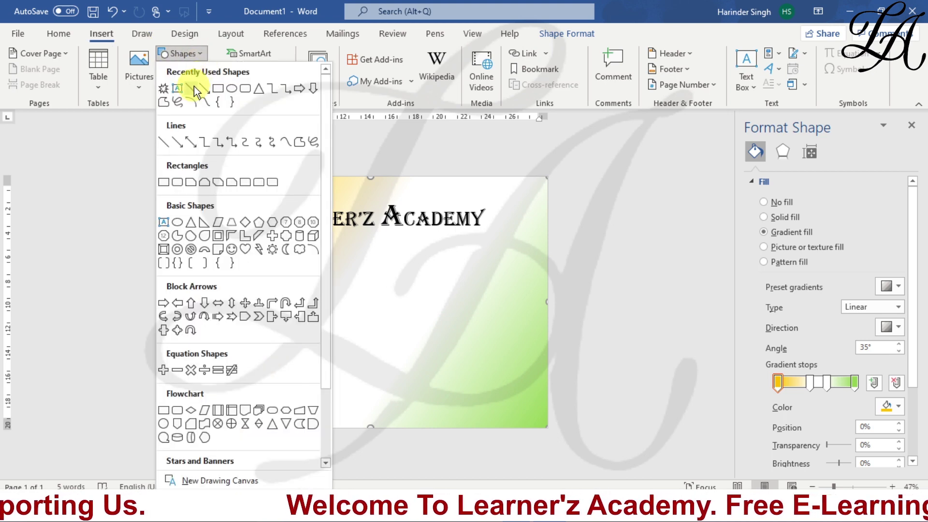
left_click(232, 88)
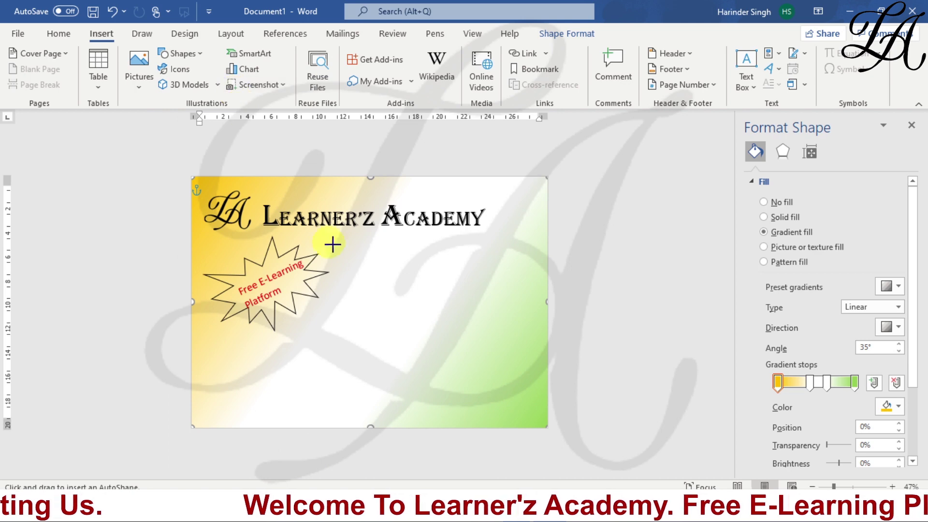
left_click_drag(376, 266, 442, 325)
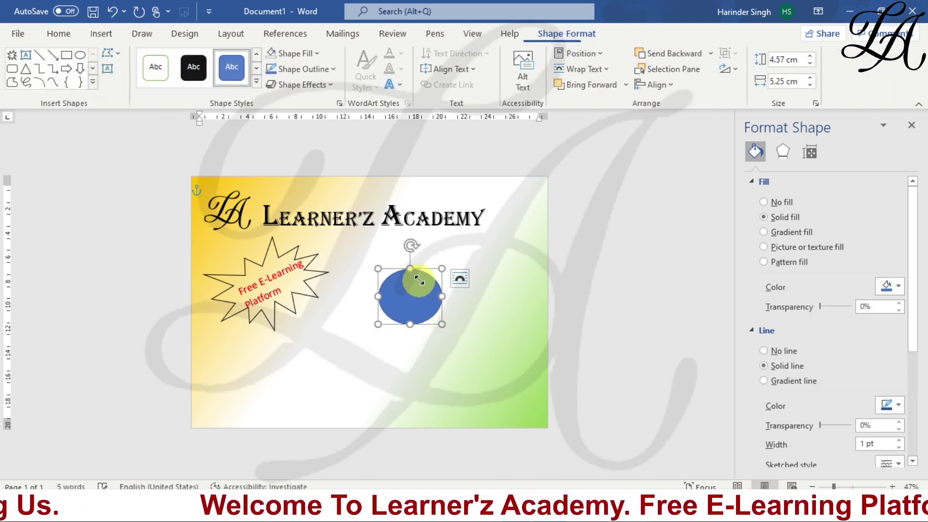
left_click_drag(427, 269, 410, 252)
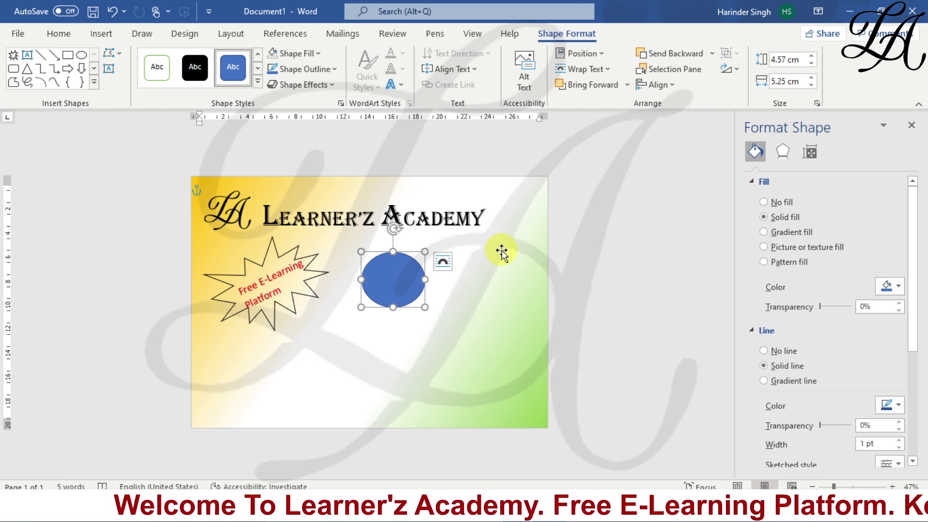
Set the oval to No Fill and give it a black outline
left_click(323, 53)
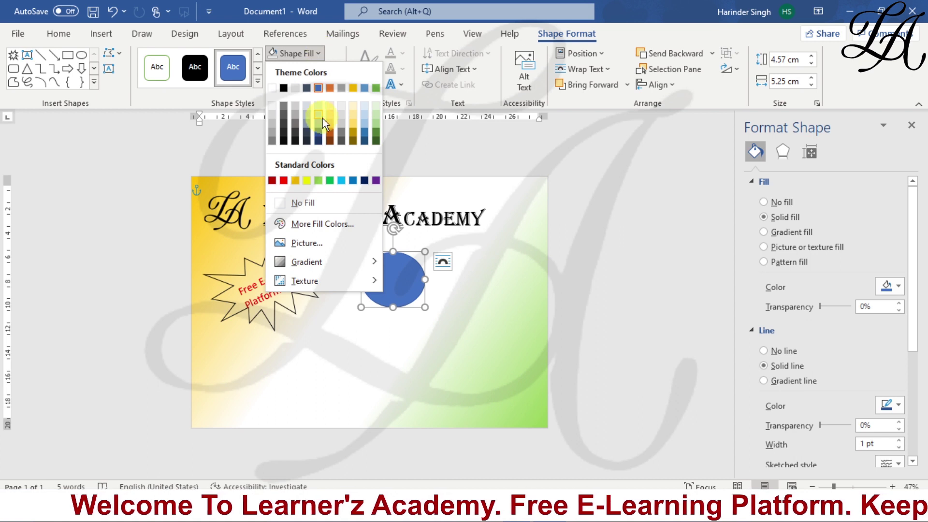
left_click(322, 212)
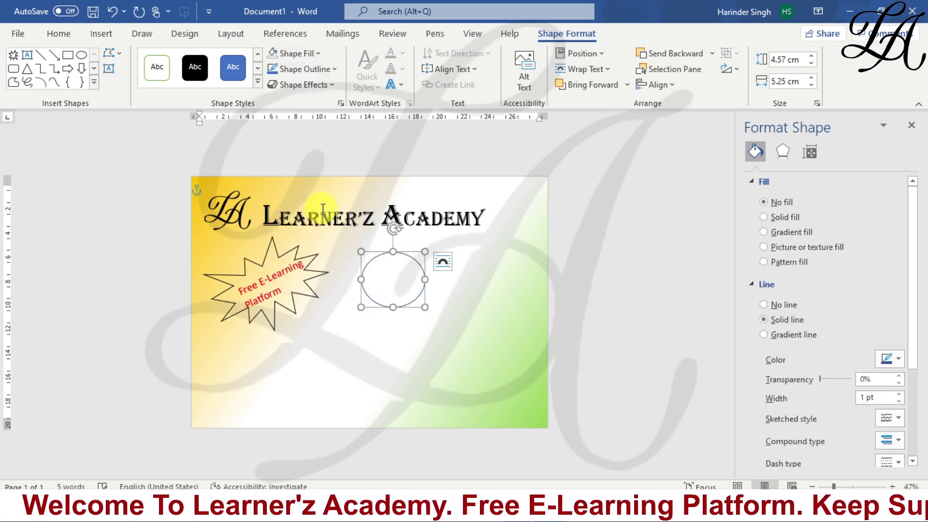
left_click(325, 70)
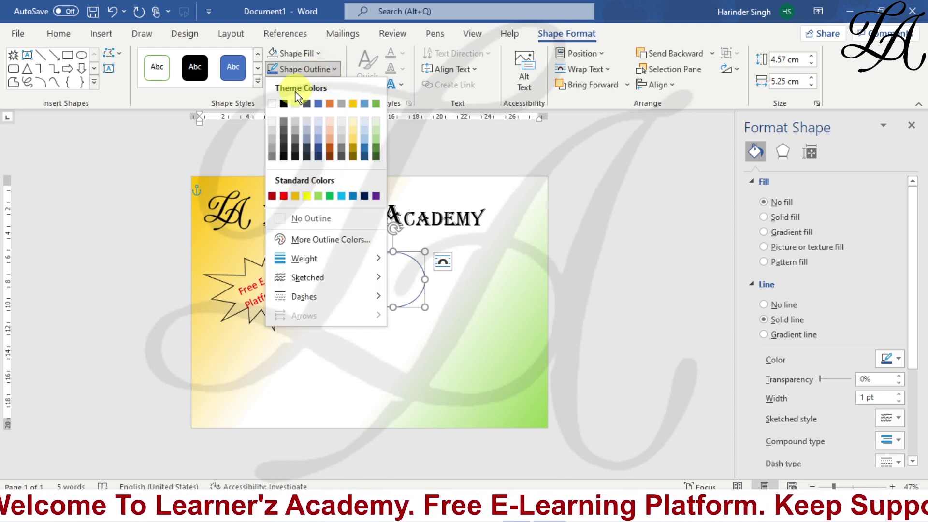
left_click(284, 105)
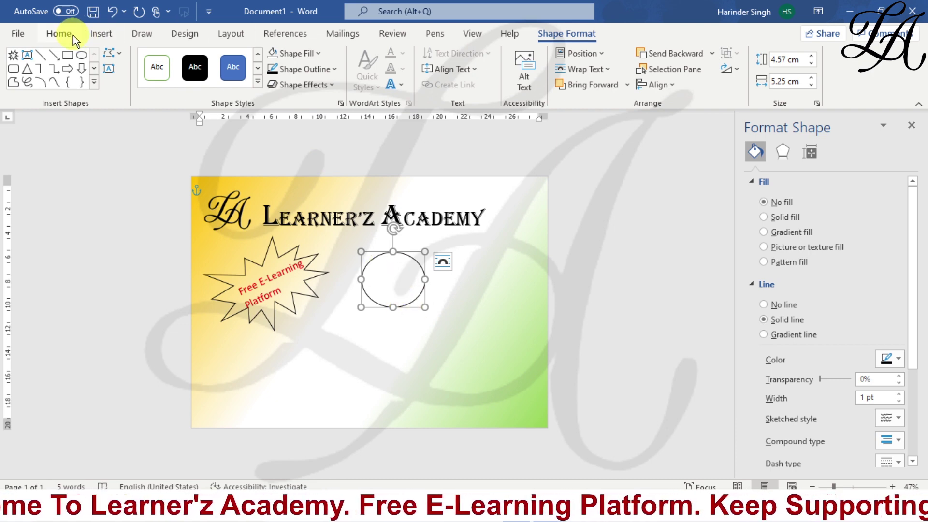
Insert a Simple Text Box and replace its placeholder text with MS OFFICE
left_click(90, 37)
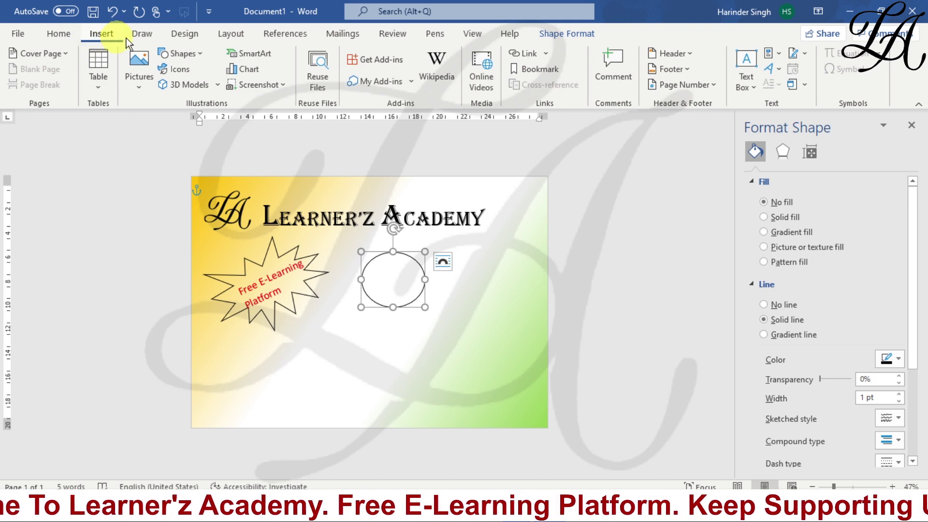
left_click(748, 61)
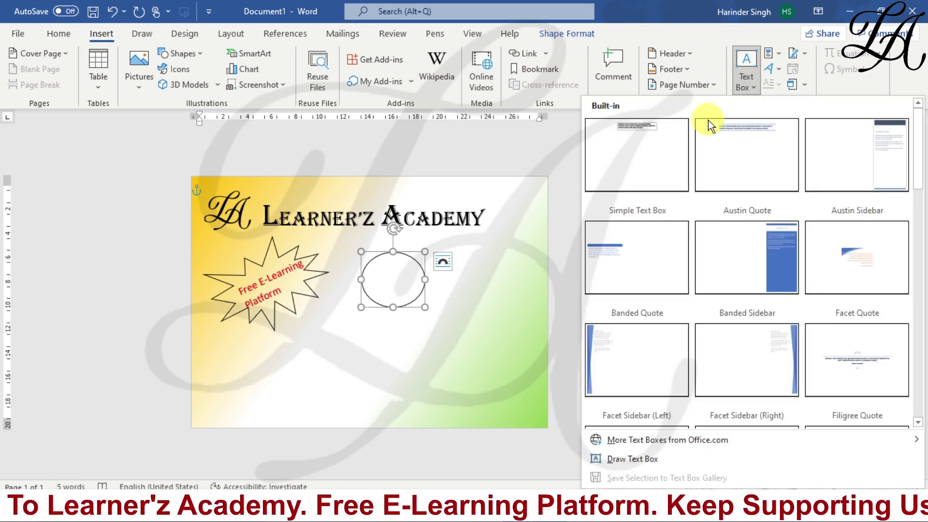
left_click(639, 146)
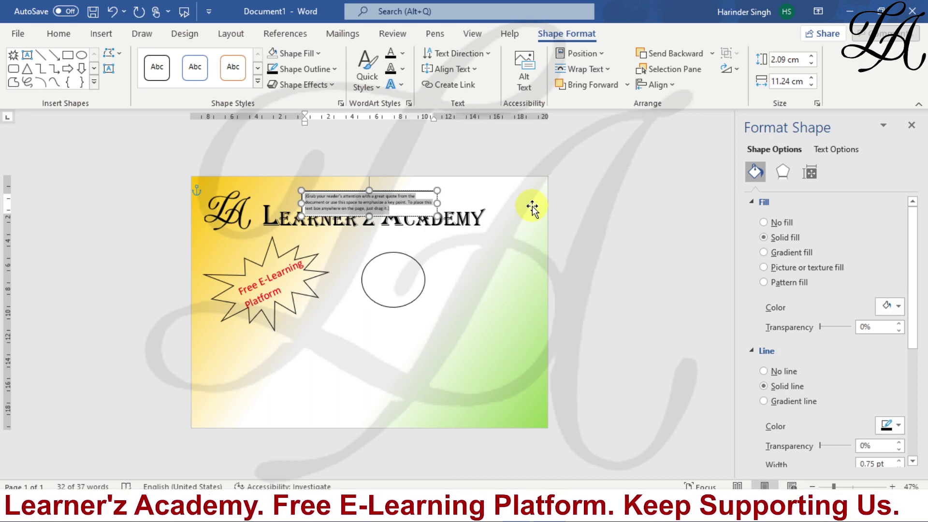
type("MS")
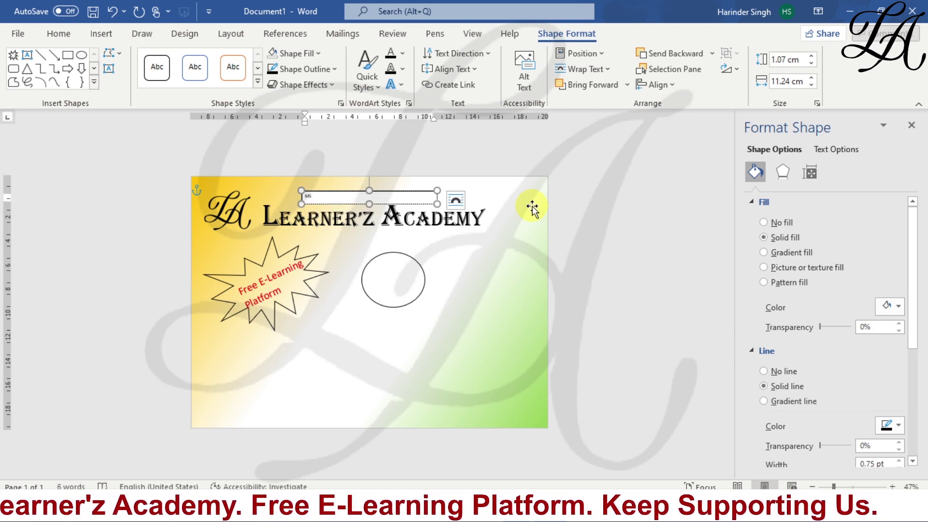
type("OFFICE")
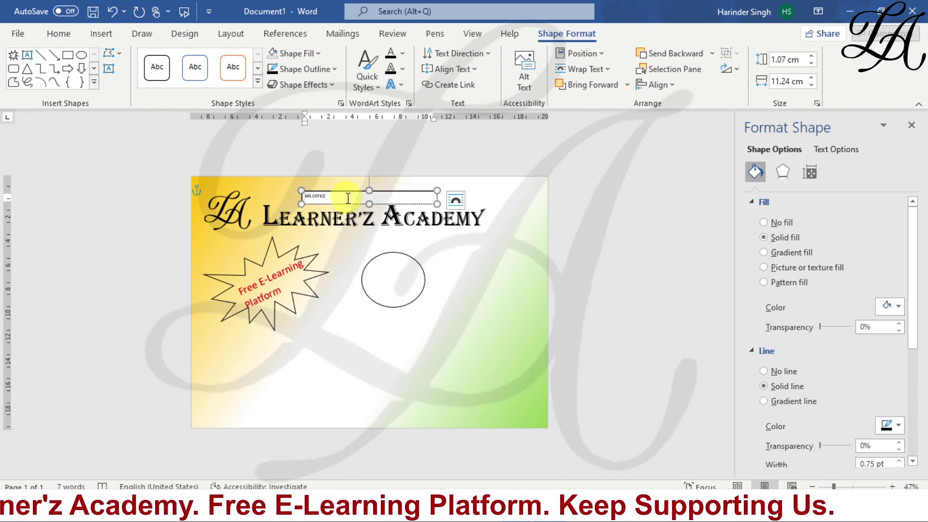
Enlarge the MS OFFICE text in the text box to 36 pt
left_click(59, 34)
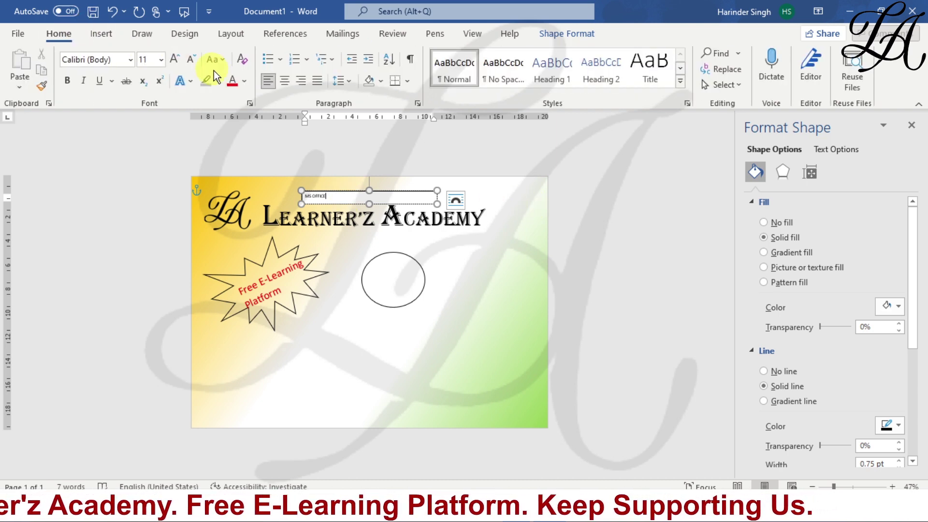
left_click(178, 62)
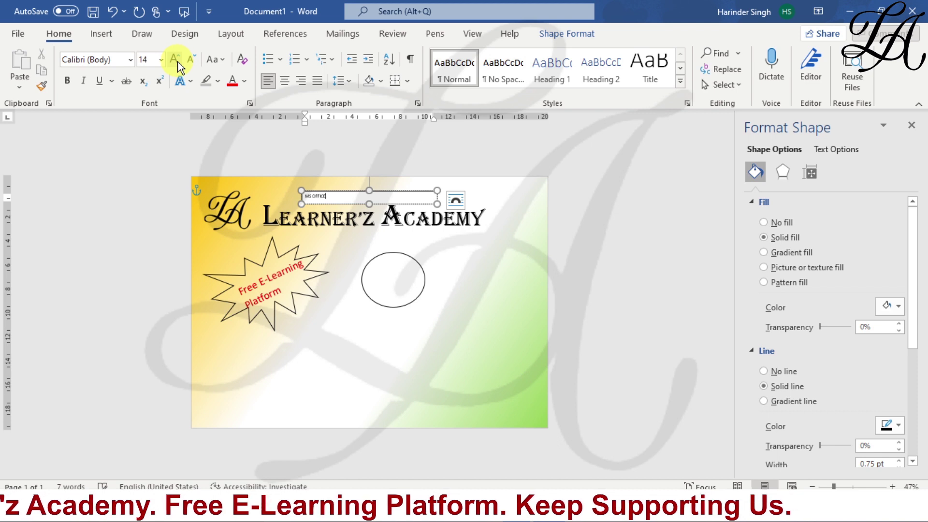
left_click(400, 194)
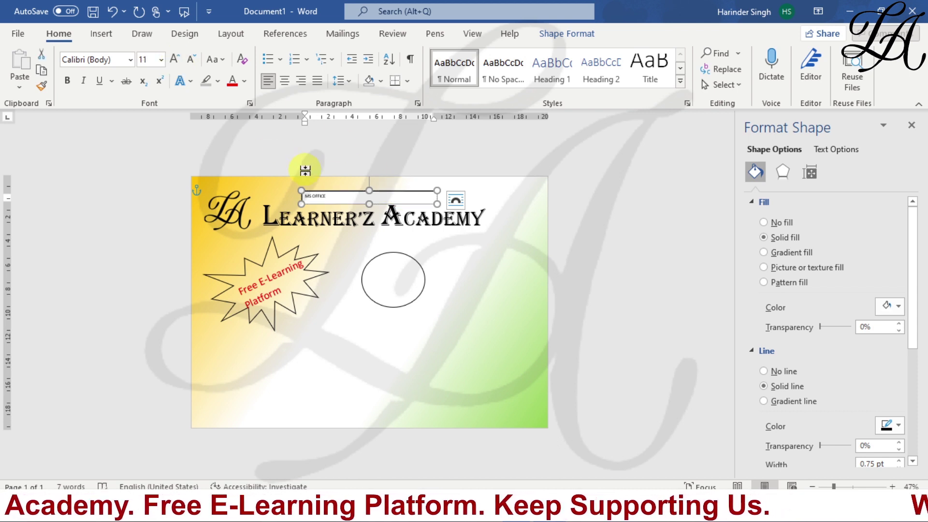
left_click(177, 60)
left_click(176, 60)
left_click(177, 60)
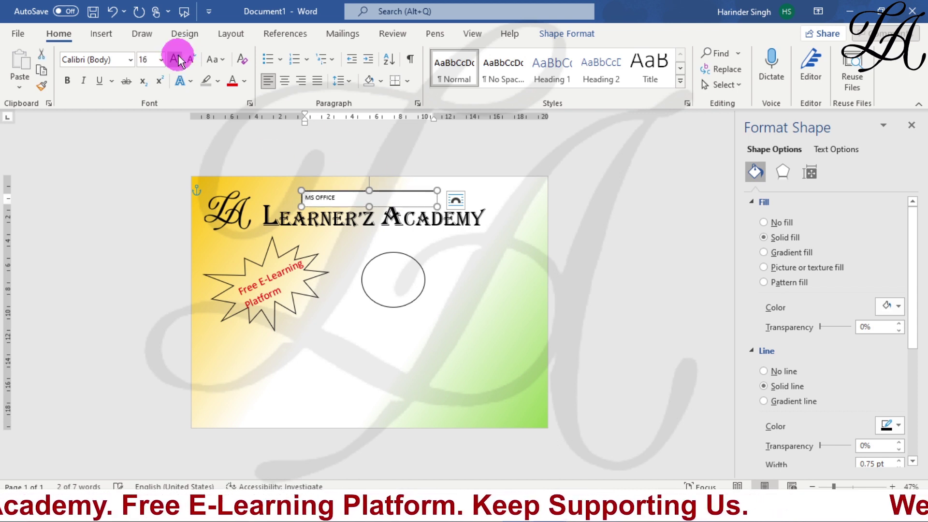
left_click(177, 60)
left_click(176, 60)
left_click(176, 60)
left_click(177, 60)
left_click(176, 60)
left_click(177, 60)
left_click(177, 60)
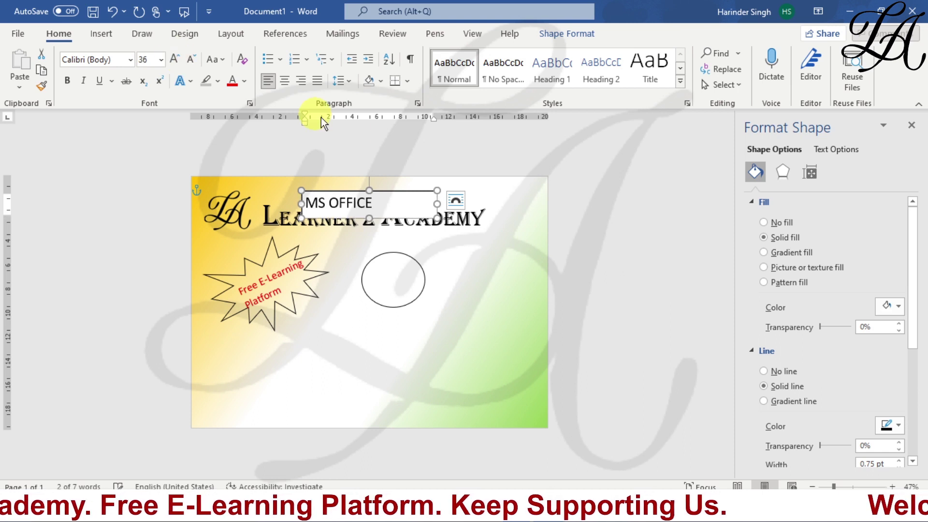
Narrow the MS OFFICE text box to about 5.25 cm, fit it over the oval and reduce its text to 28 pt
left_click_drag(441, 205, 425, 271)
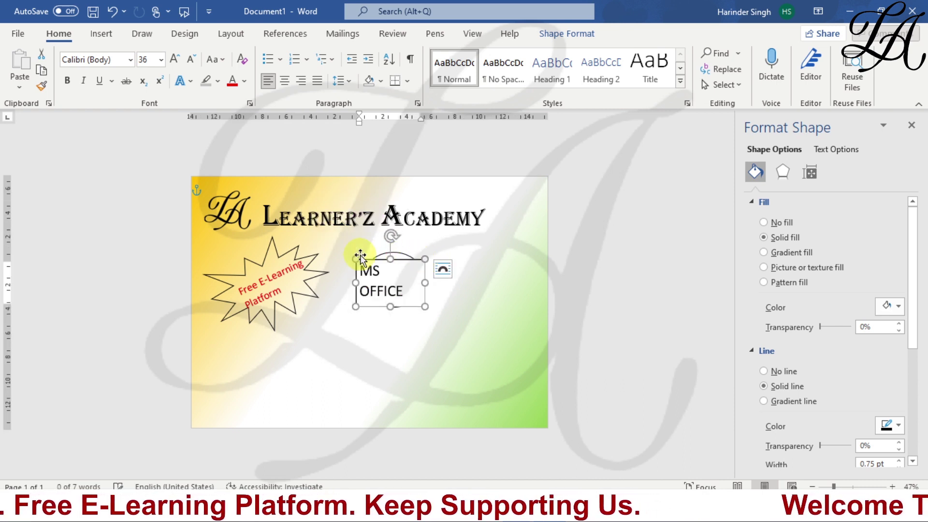
triple_click(389, 289)
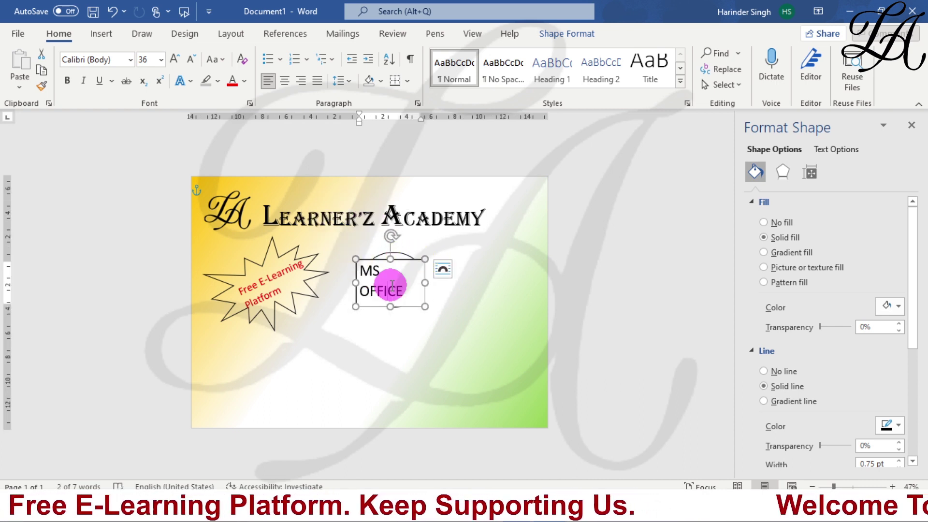
left_click(197, 60)
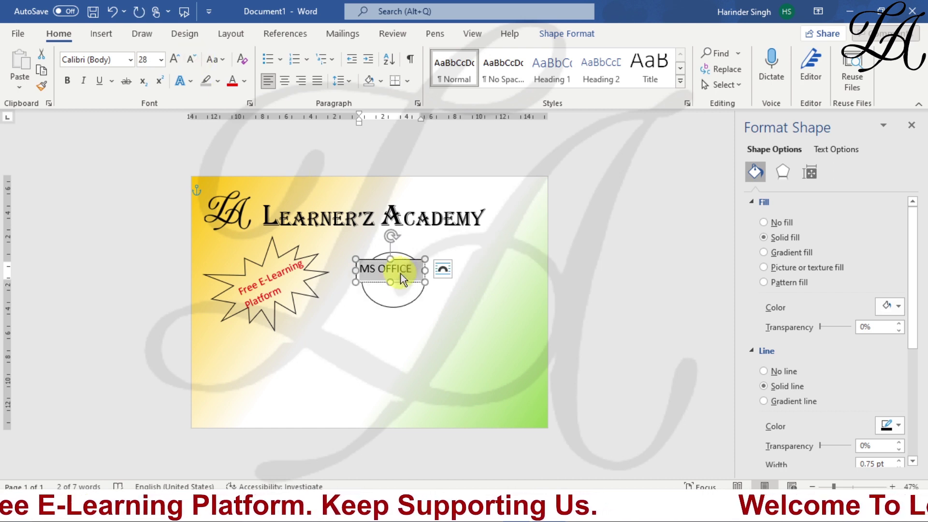
left_click_drag(414, 261, 425, 279)
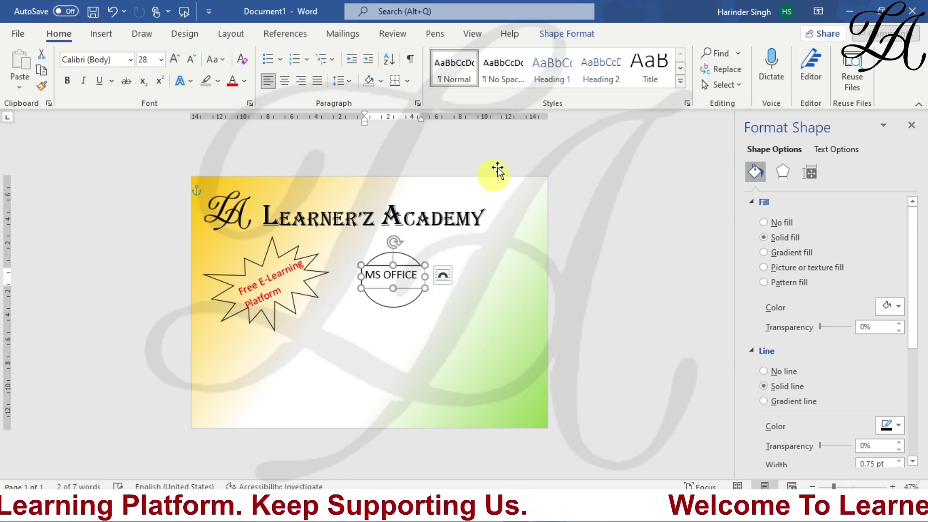
Set the MS OFFICE text box to No Fill and No Outline
left_click(563, 39)
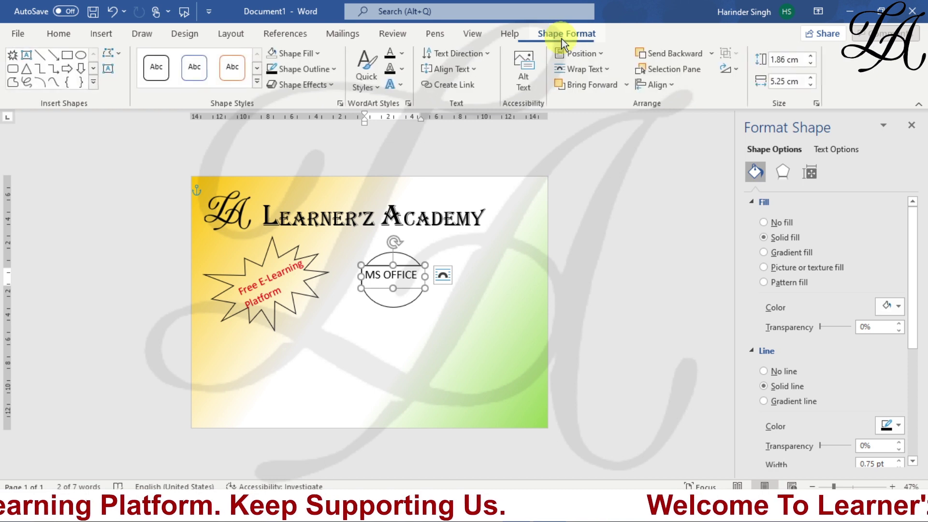
left_click(320, 54)
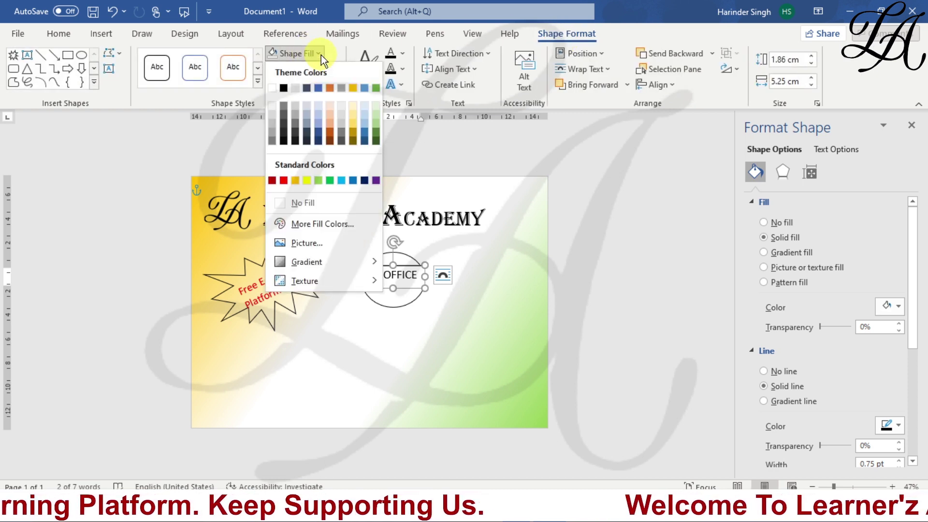
left_click(329, 208)
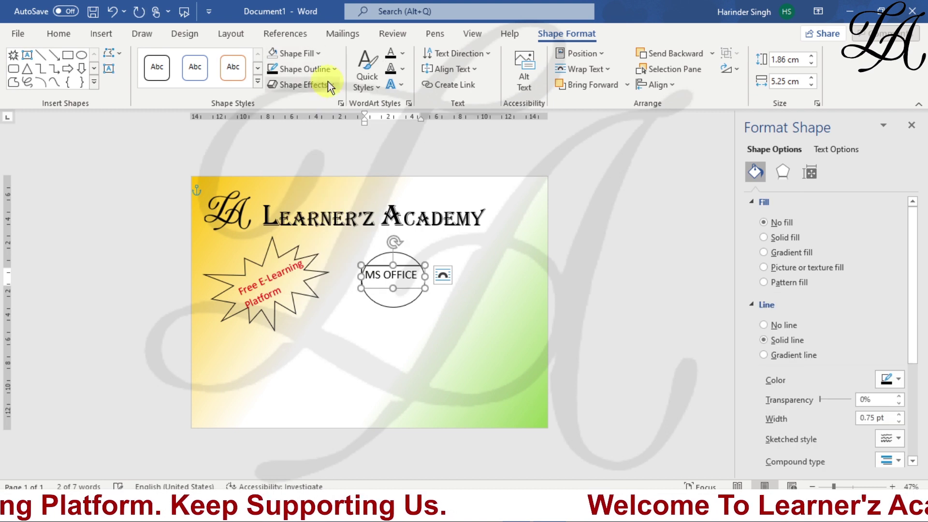
left_click(329, 71)
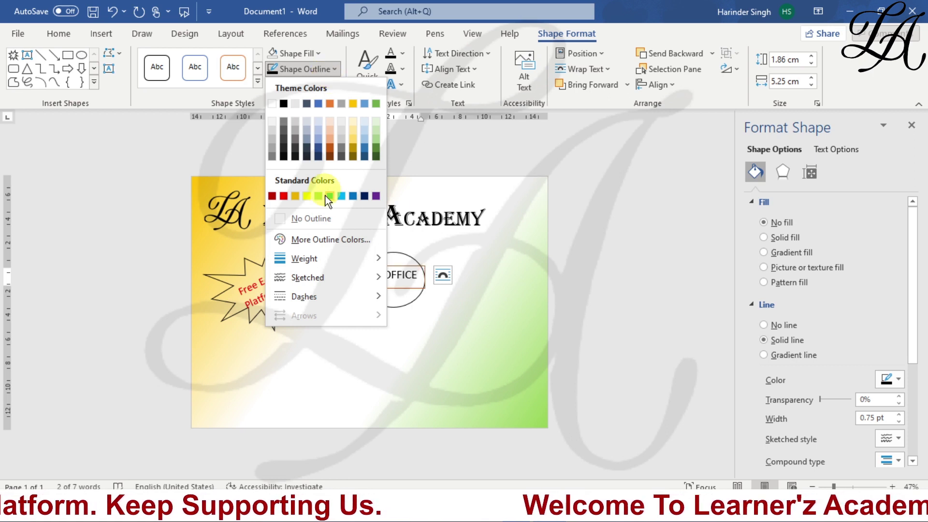
left_click(316, 220)
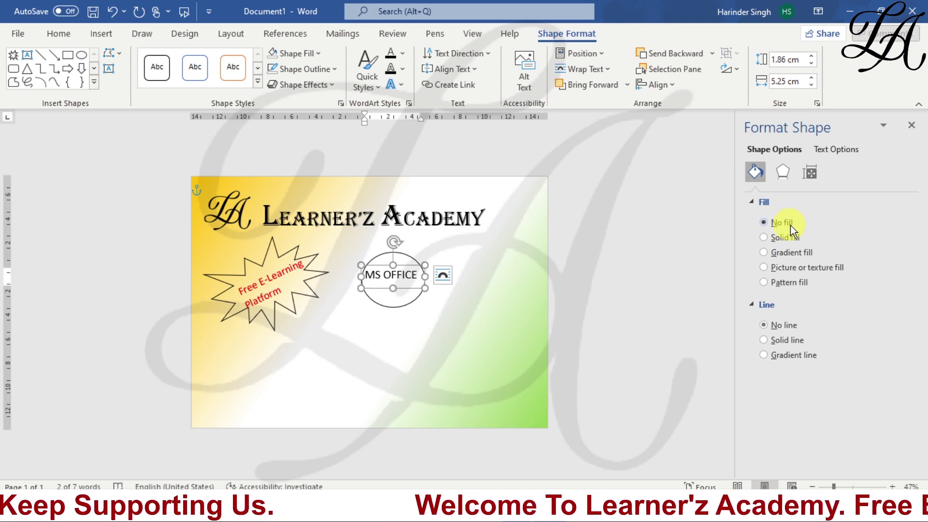
Shorten the oval around the MS OFFICE text from below to a height of about 3.78 cm
left_click(441, 306)
left_click(408, 298)
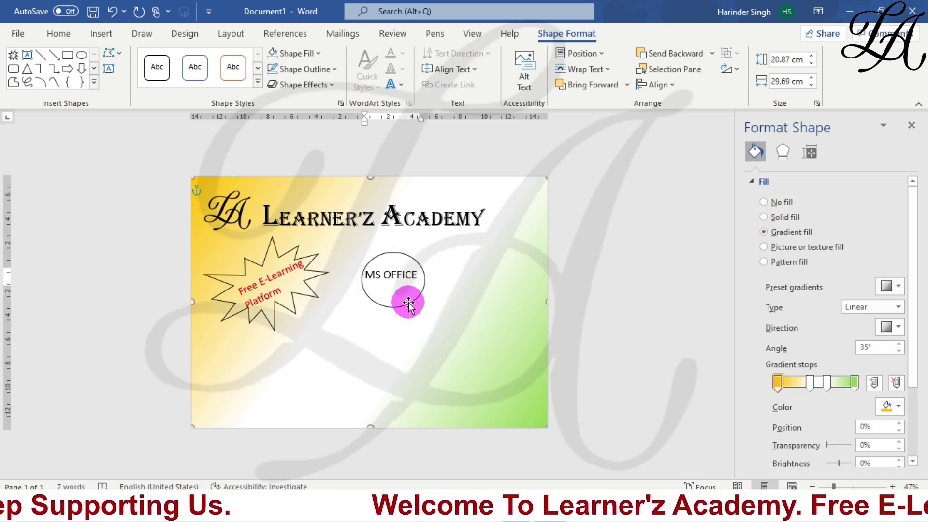
left_click(392, 302)
left_click_drag(392, 302, 393, 298)
left_click(393, 300)
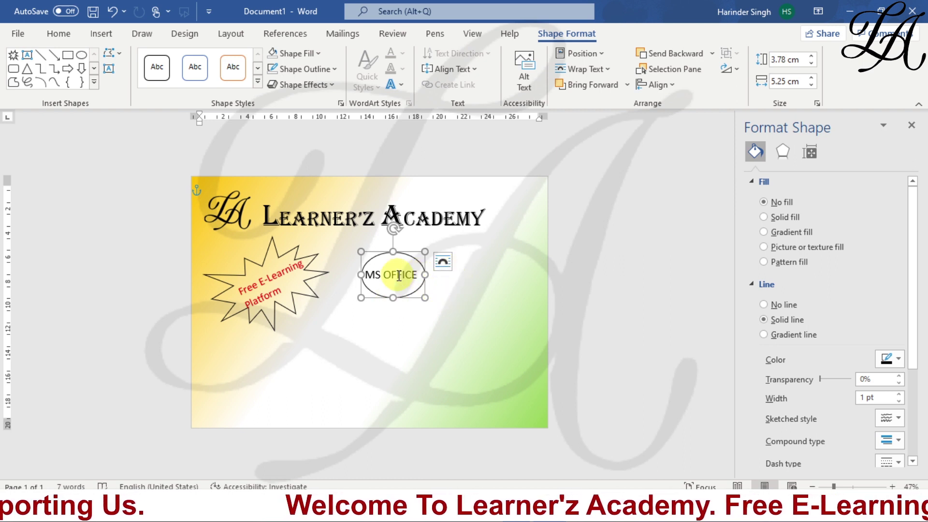
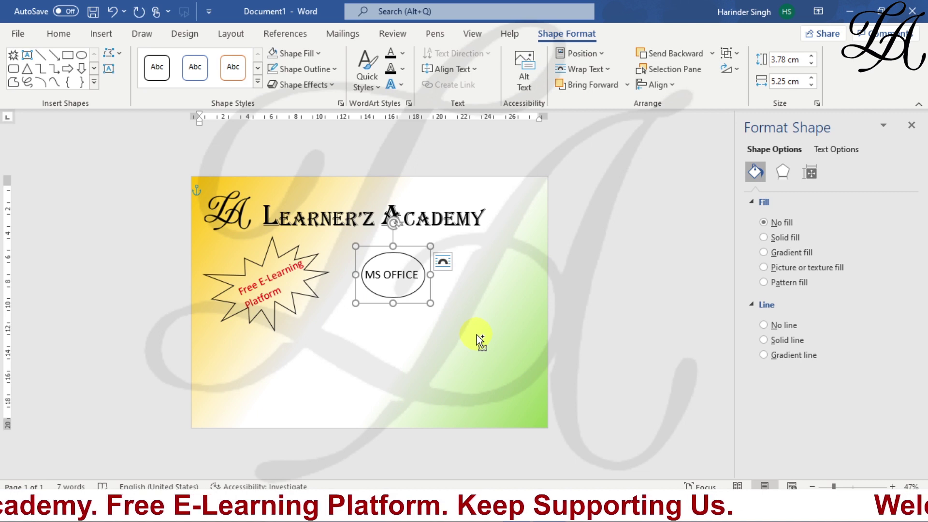
Paste two copies of the grouped MS OFFICE oval and text
key("ctrl+v")
key("ctrl+v")
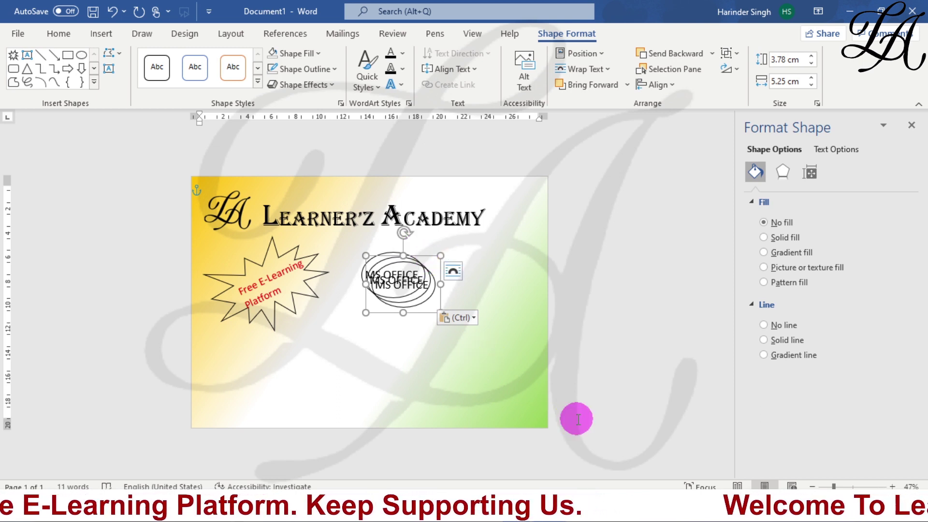
left_click(474, 319)
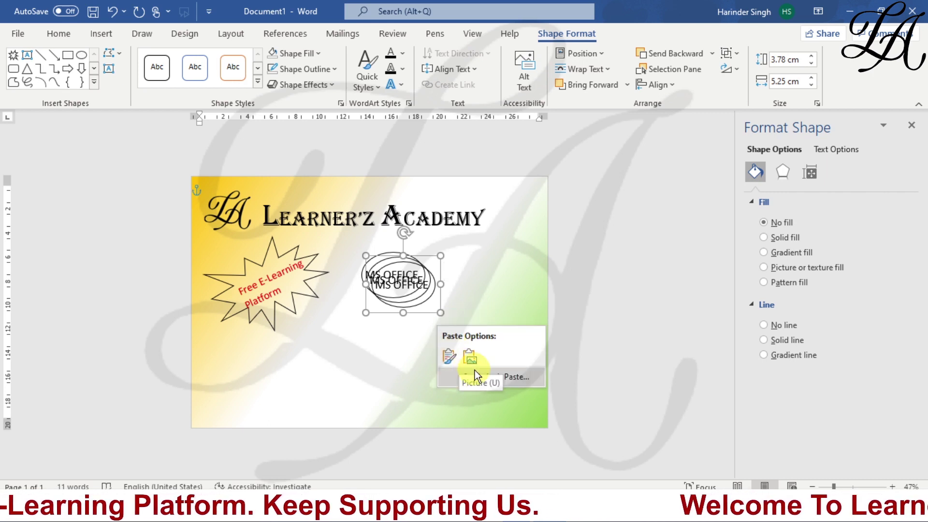
left_click(416, 352)
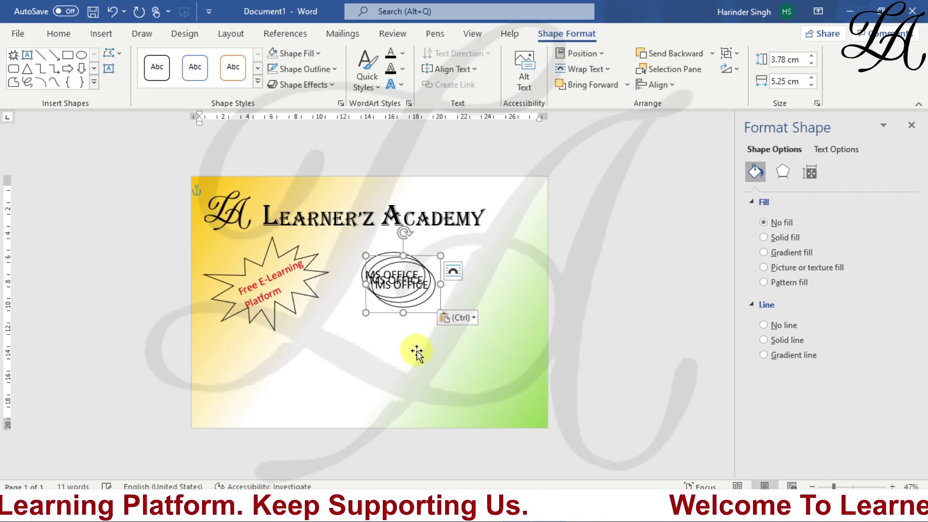
left_click(446, 273)
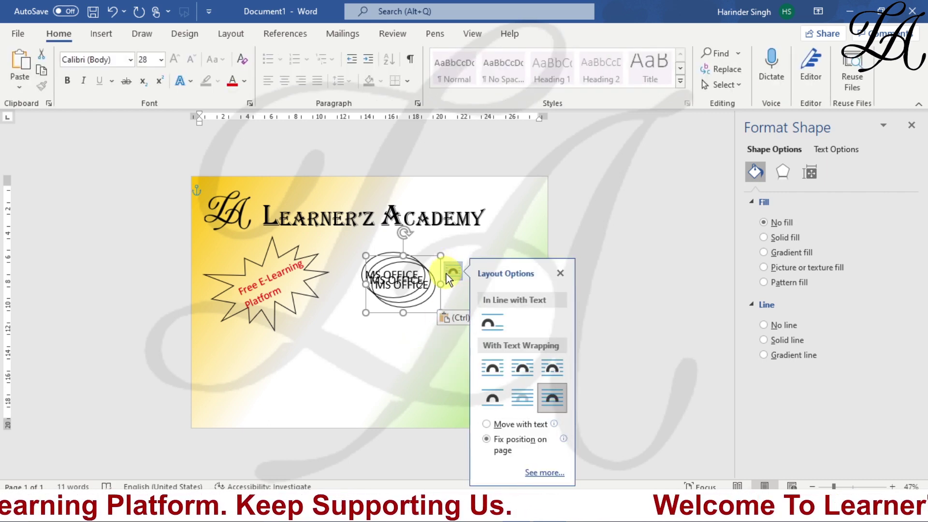
left_click(557, 275)
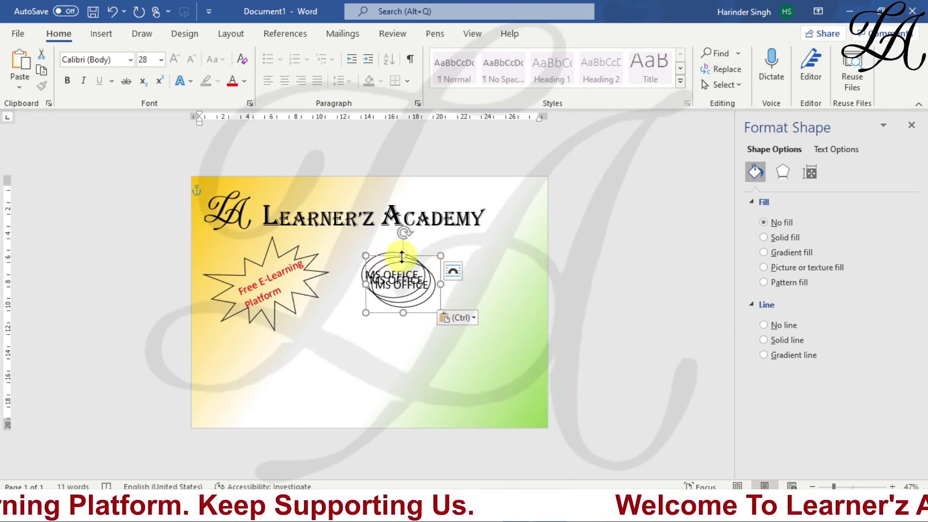
left_click(405, 253)
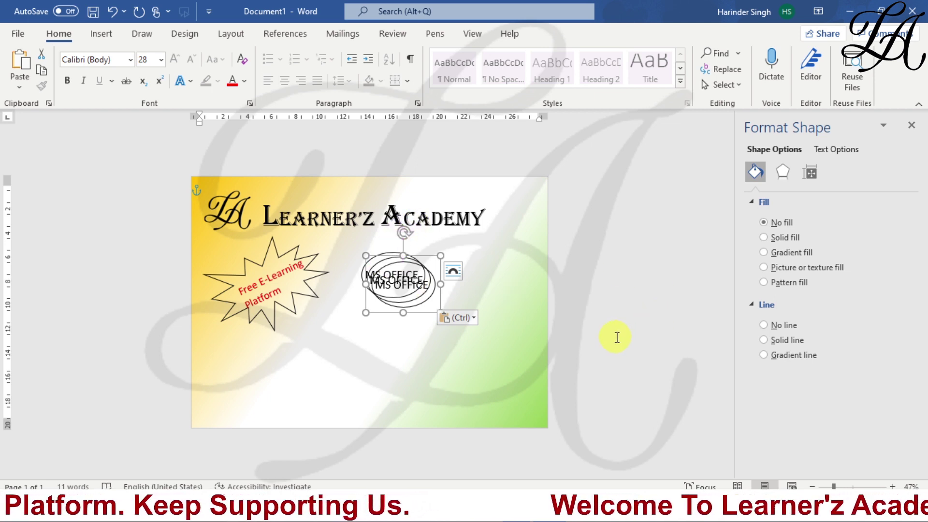
left_click(617, 338)
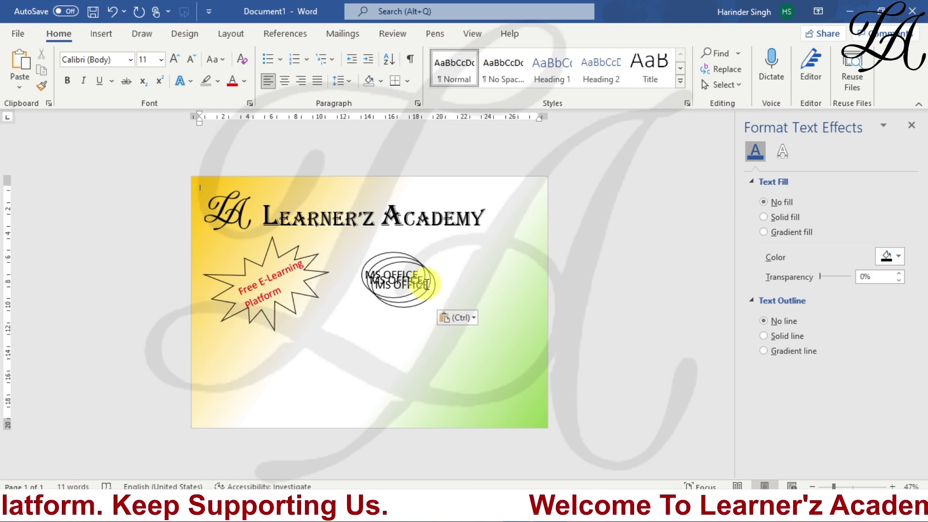
Move one MS OFFICE copy to the right of the original oval and the other below the Free E-Learning Platform burst
left_click_drag(402, 266, 511, 264)
left_click(427, 272)
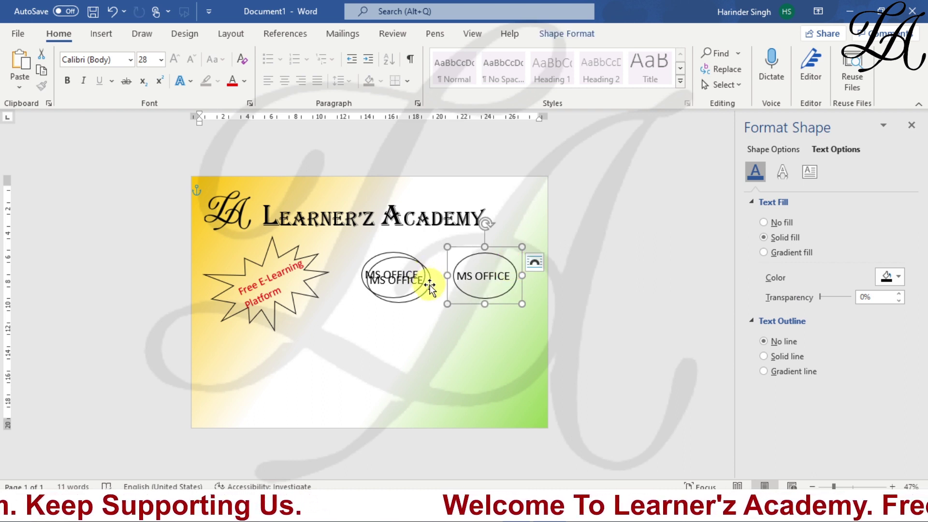
left_click(429, 286)
left_click_drag(413, 253, 335, 324)
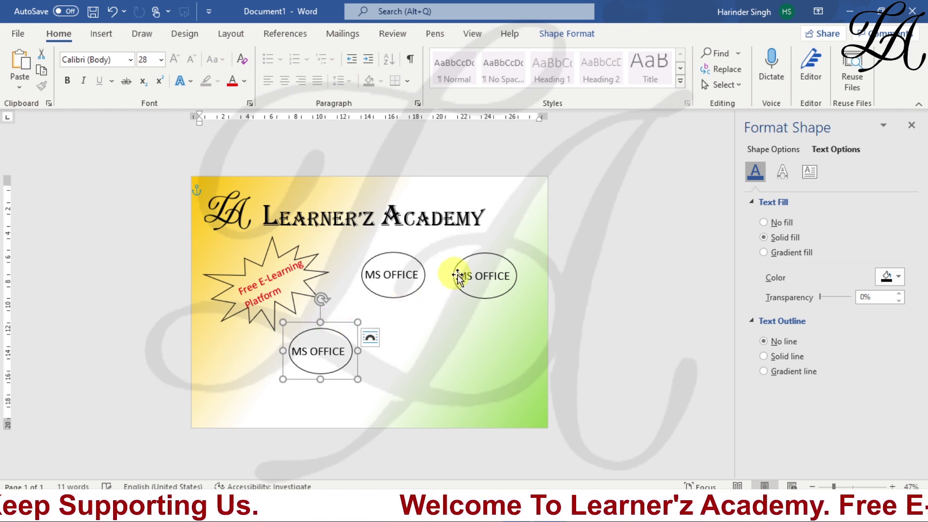
Replace the text in the oval right of the original with Tally, then narrow that group and move it slightly up
left_click(478, 276)
triple_click(477, 277)
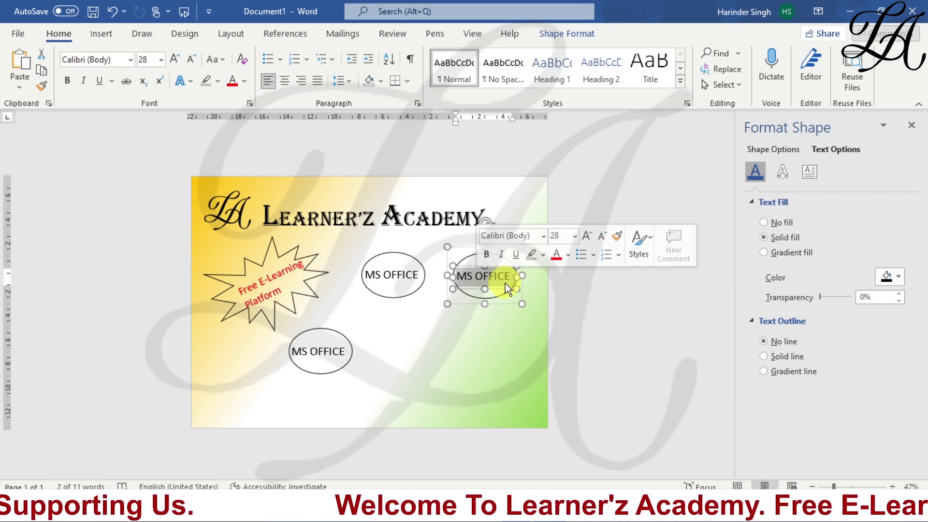
type("Tally")
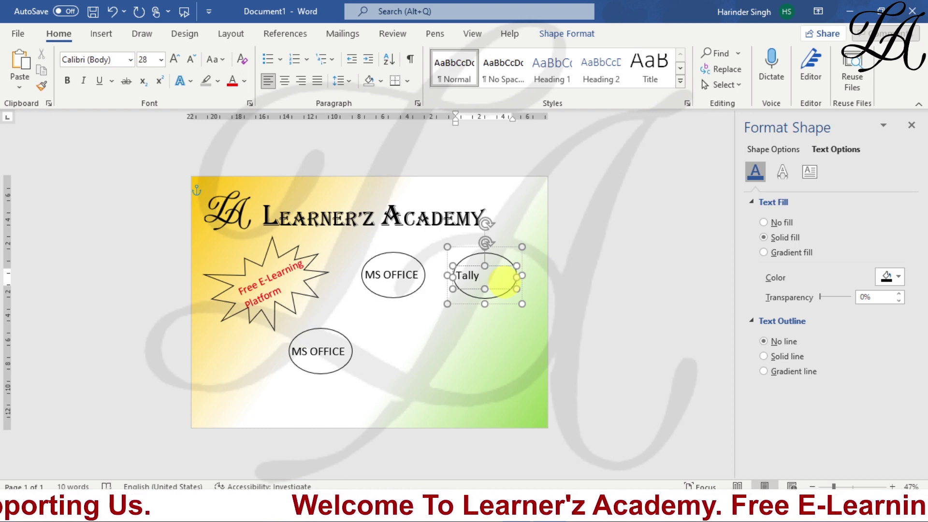
key("Return")
key("BackSpace")
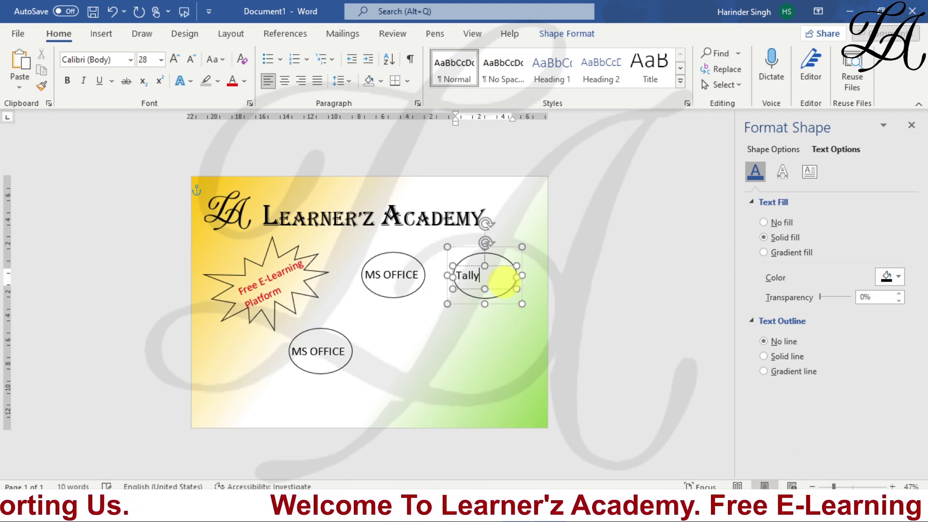
left_click(516, 272)
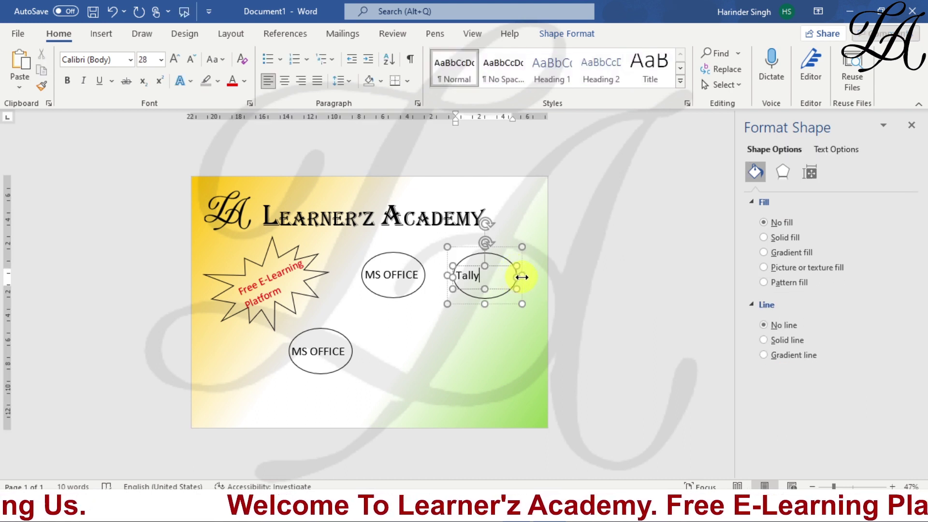
left_click_drag(513, 278, 492, 238)
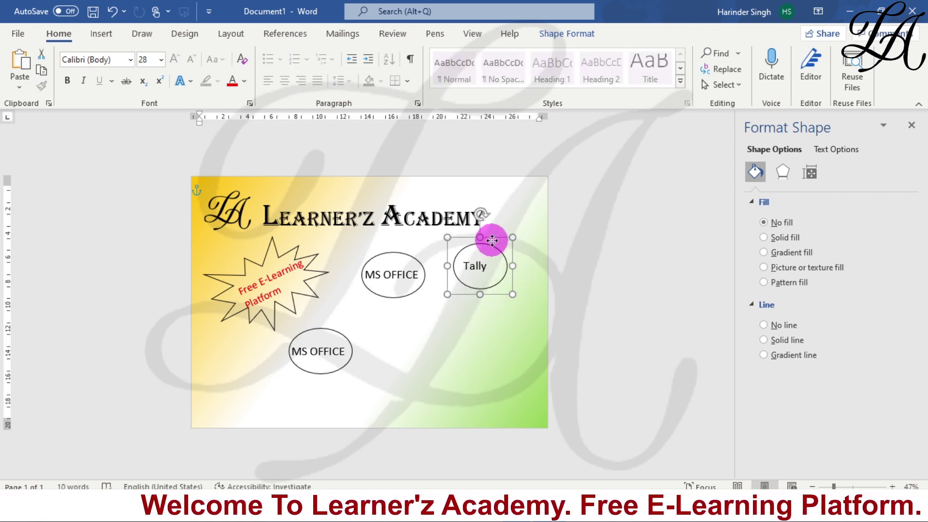
Replace the MS OFFICE text in the oval below the burst with Spoken English
left_click(328, 352)
triple_click(328, 352)
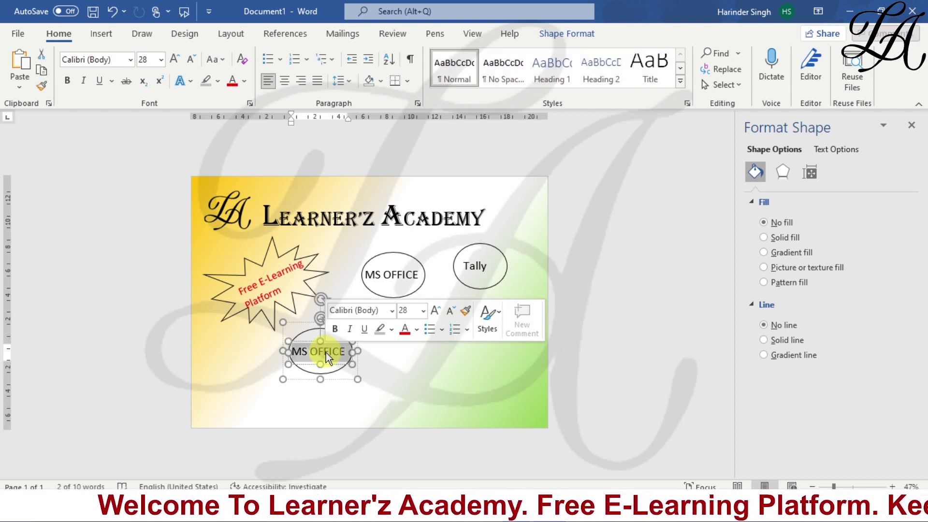
type("Spoken En")
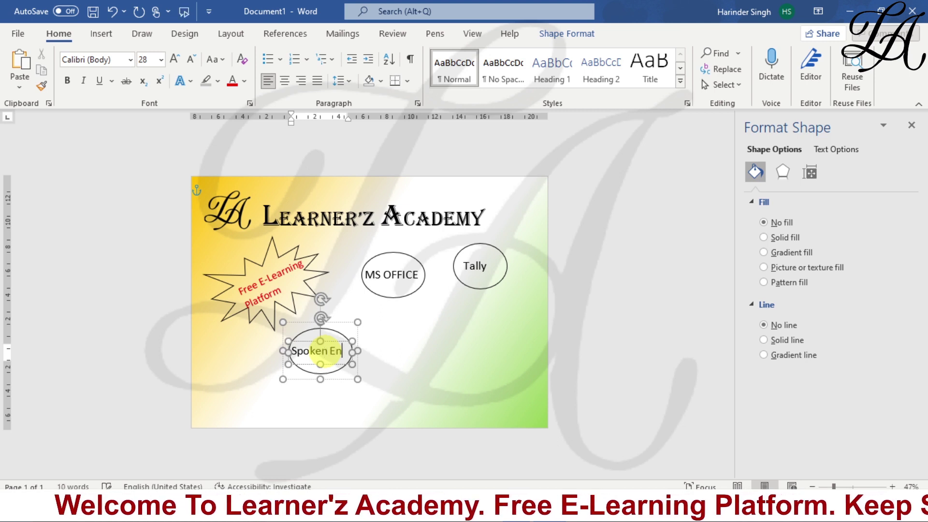
type("glish")
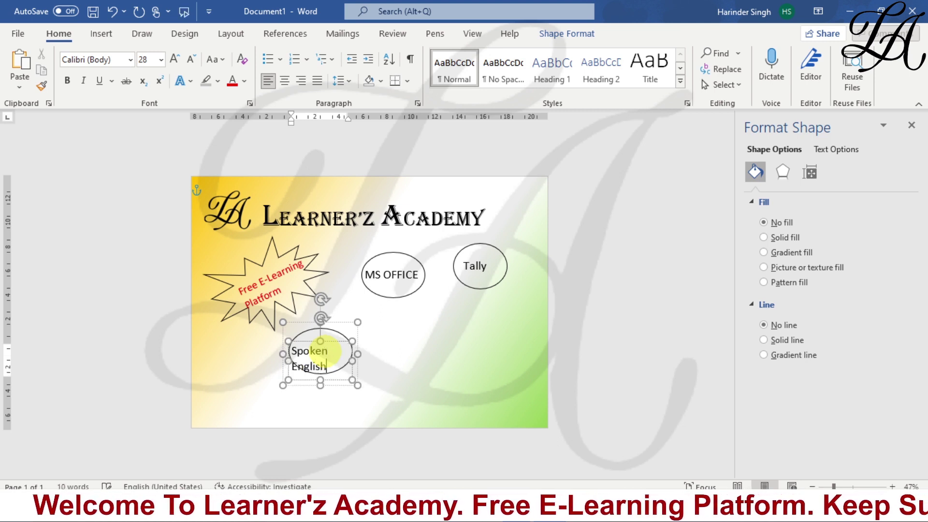
left_click(379, 357)
left_click(322, 356)
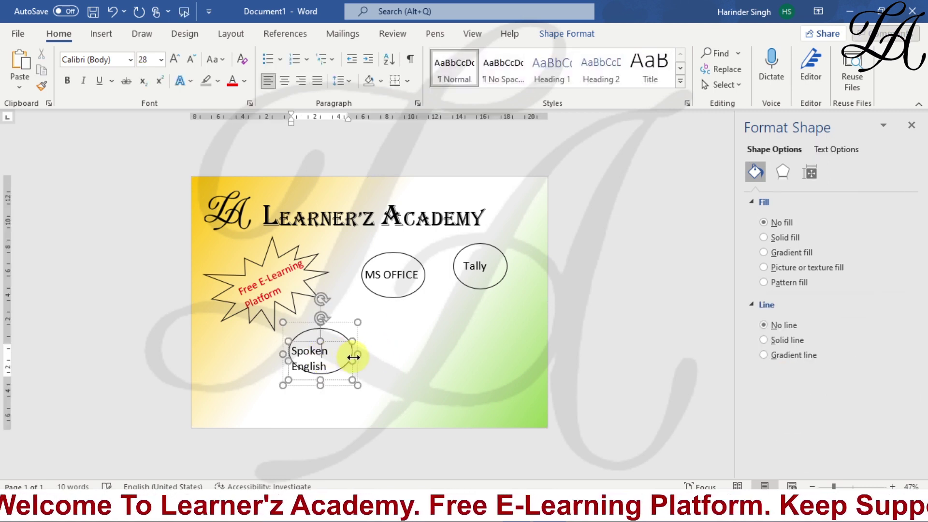
Widen the Spoken English text box so its text fits on one line, centre it in the oval, and slightly enlarge the group
left_click_drag(351, 356, 382, 355)
left_click_drag(310, 321, 300, 313)
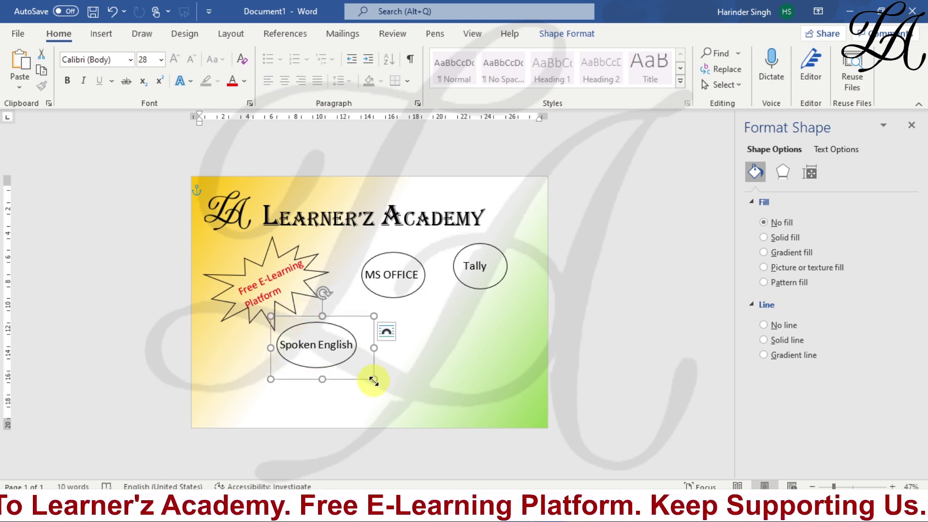
mouse_move(373, 380)
left_mouse_down()
mouse_move(361, 377)
mouse_move(376, 384)
left_mouse_up()
left_click(412, 356)
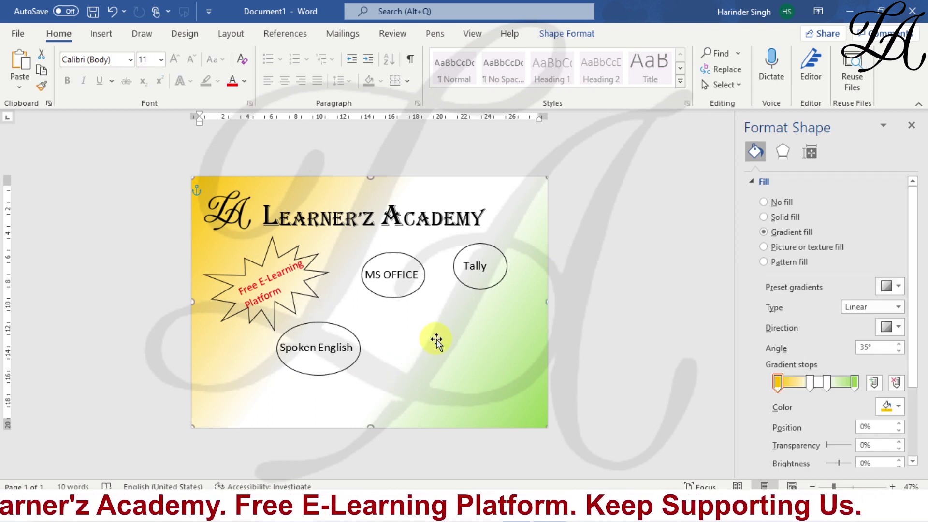
Duplicate the grouped MS OFFICE oval and place the copy below the original, beside the Spoken English oval
left_click(389, 252)
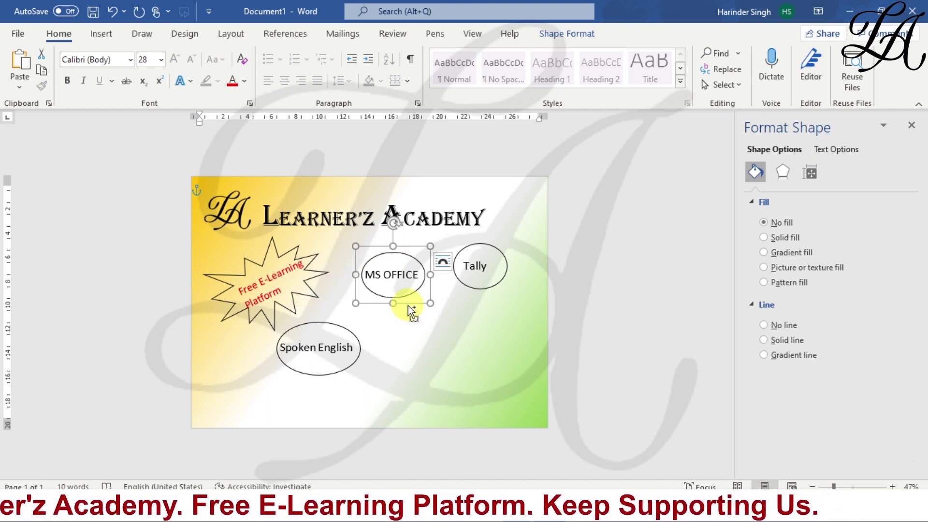
left_click_drag(412, 311, 409, 310)
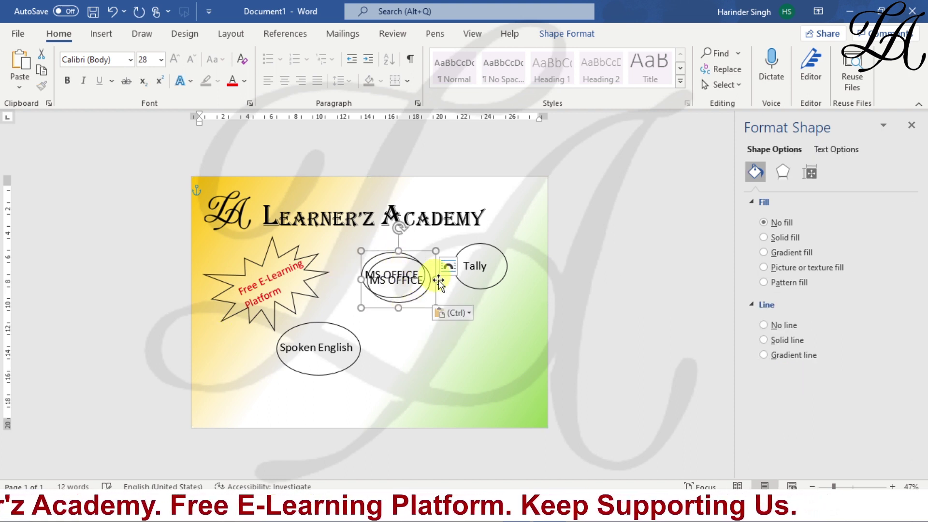
key("Escape")
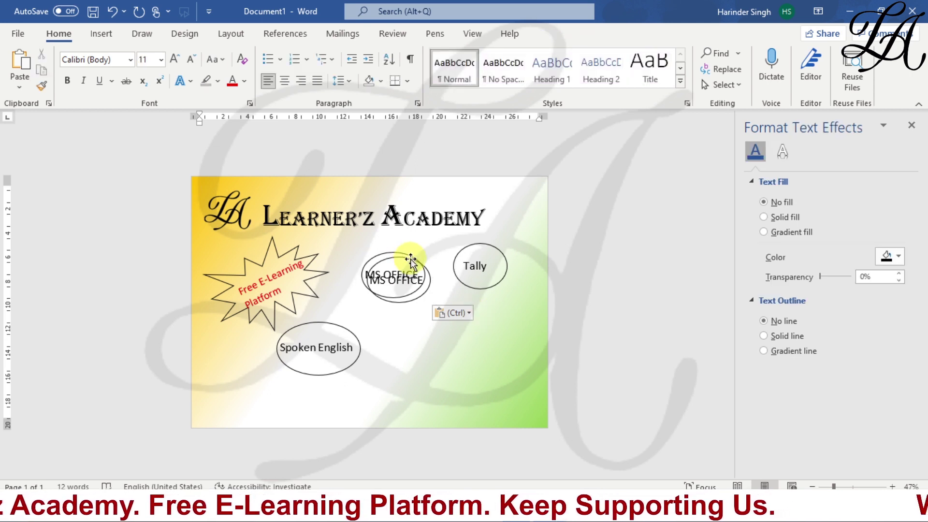
left_click_drag(405, 259, 419, 317)
Replace the text in the lower MS OFFICE copy with Windows and shift the text to the centre of its oval
triple_click(413, 338)
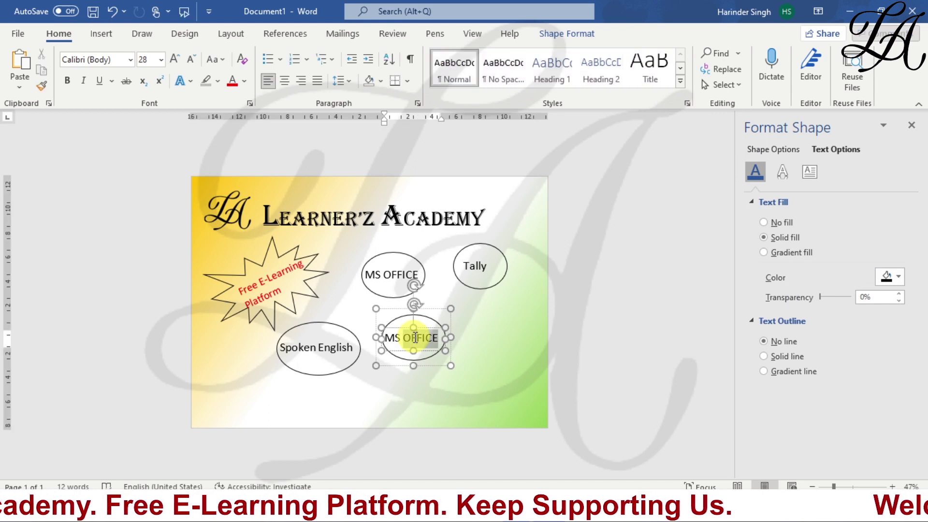
type("Windows")
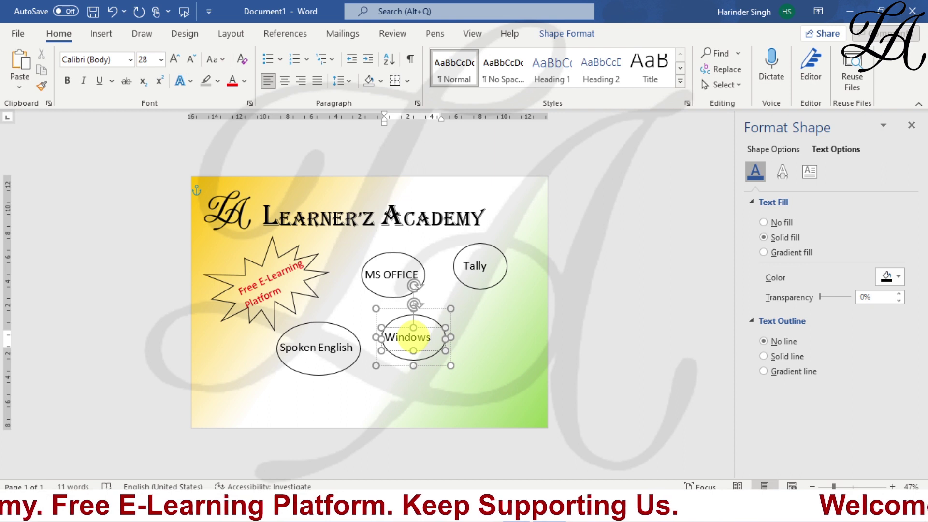
left_click(478, 348)
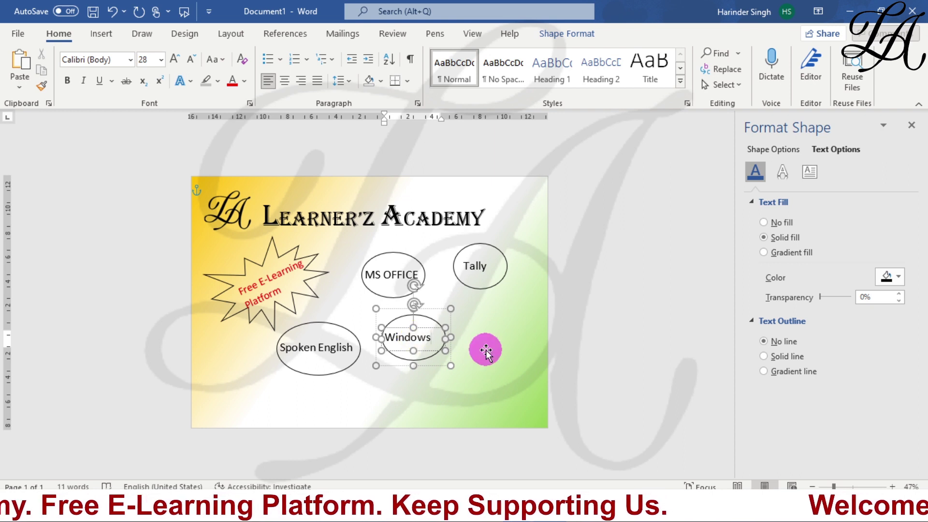
left_click(443, 342)
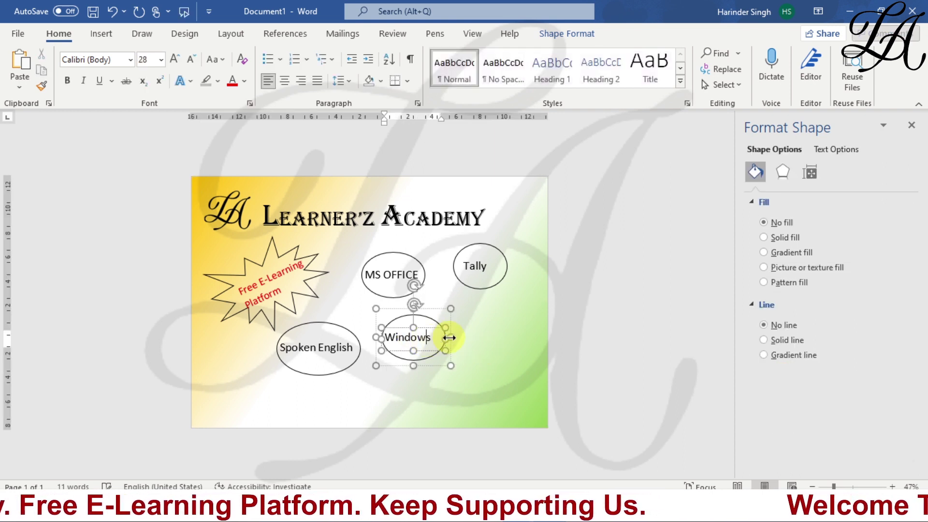
left_click(435, 329)
left_click_drag(435, 327, 434, 325)
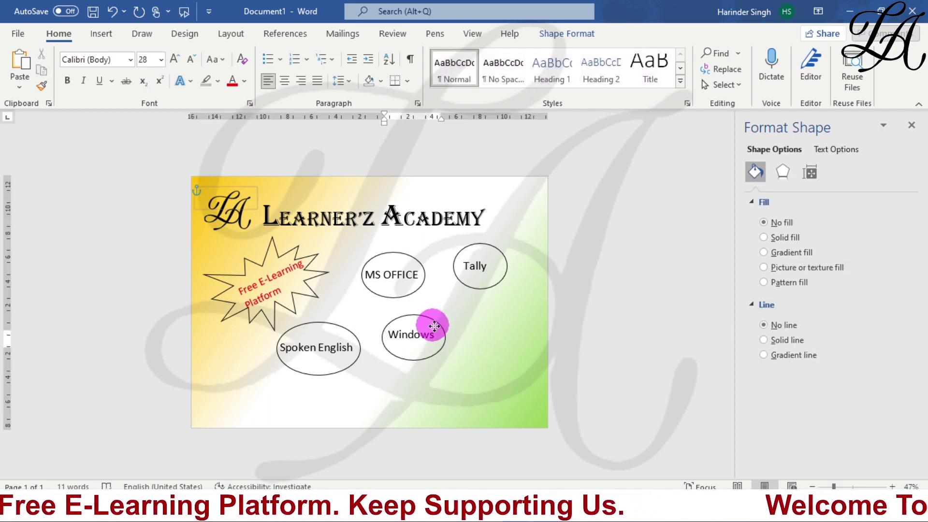
left_click(479, 321)
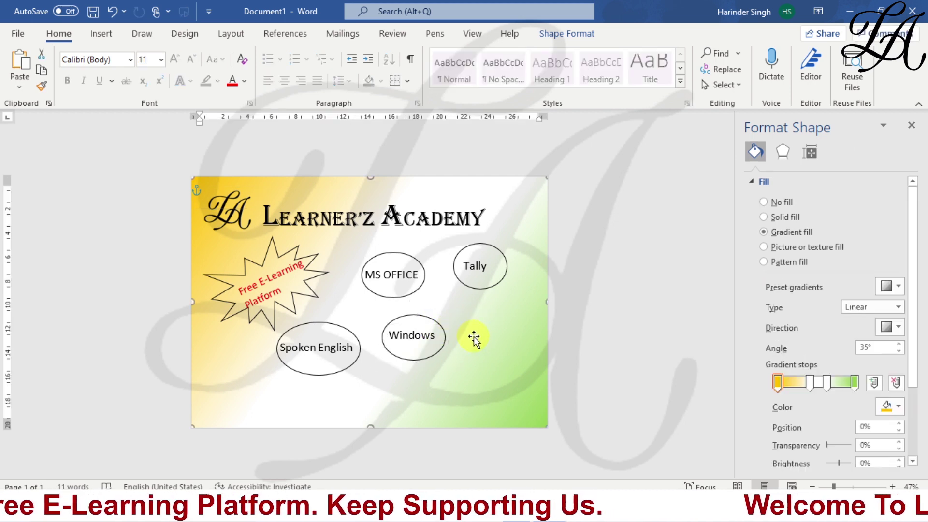
Paste two more copies of the grouped MS OFFICE oval and text
left_click(389, 254)
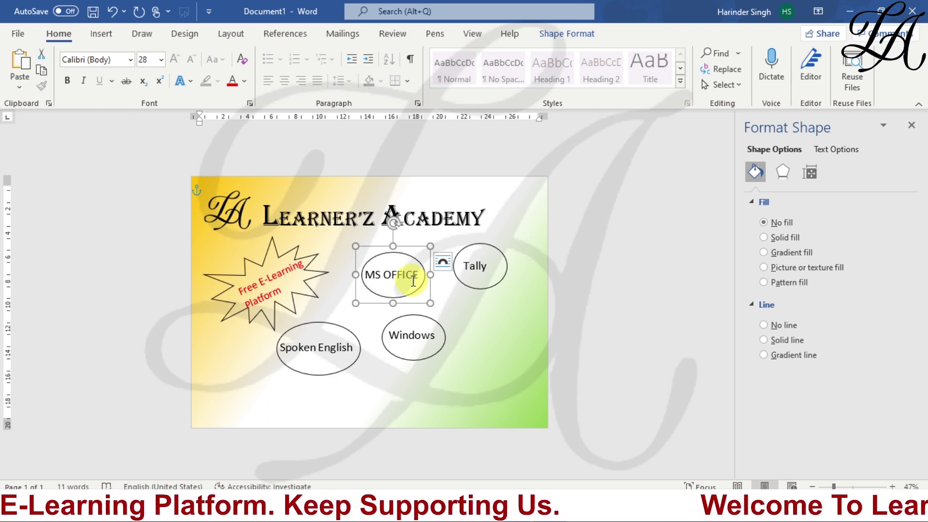
key("ctrl+v")
key("ctrl+v")
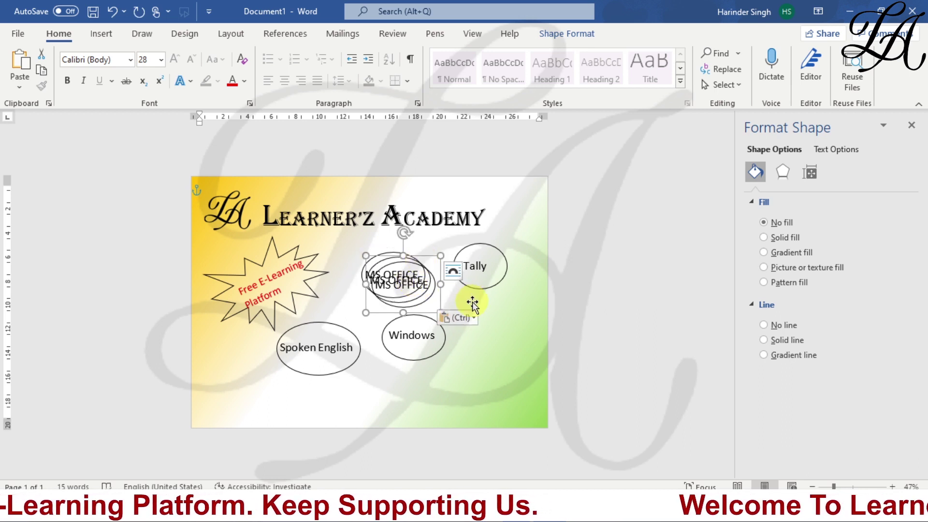
Try to move the topmost MS OFFICE copy to the space below the Tally oval, then undo the move
left_click(471, 302)
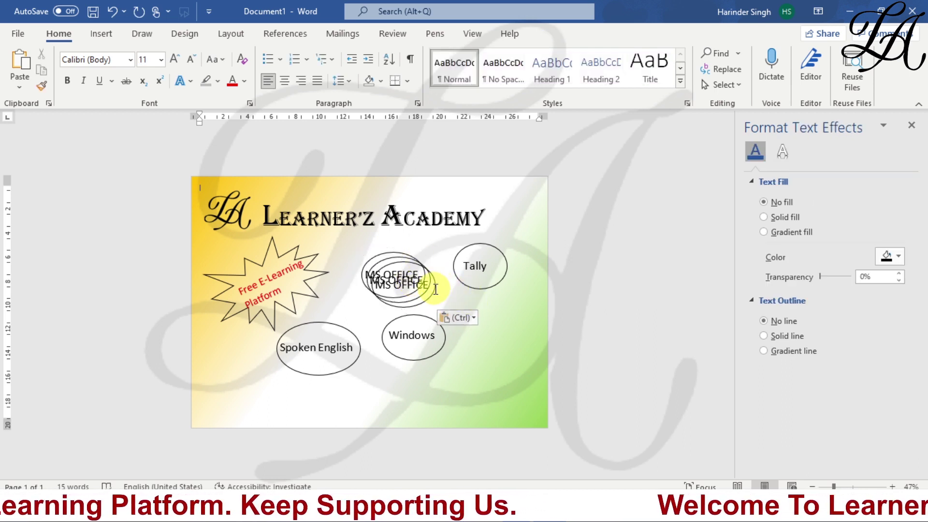
left_click(438, 292)
left_click(442, 292)
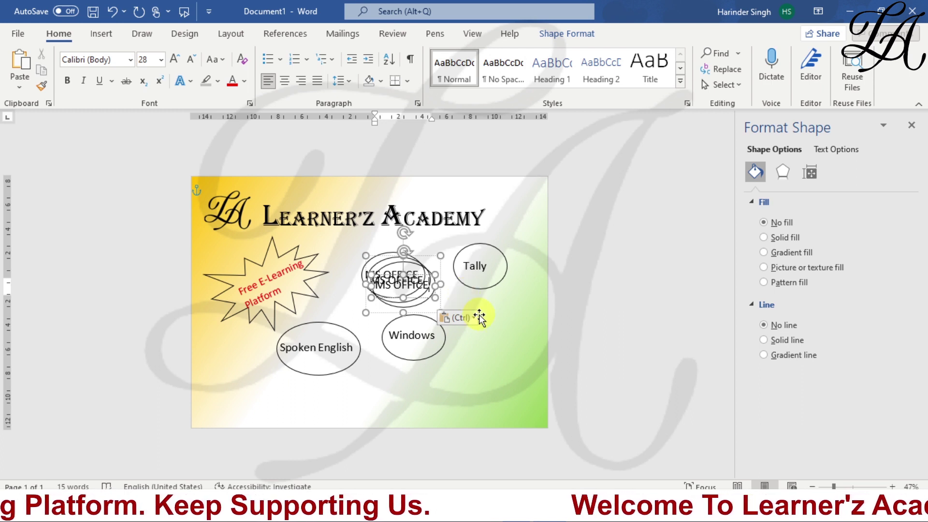
left_click(461, 307)
left_click(412, 273)
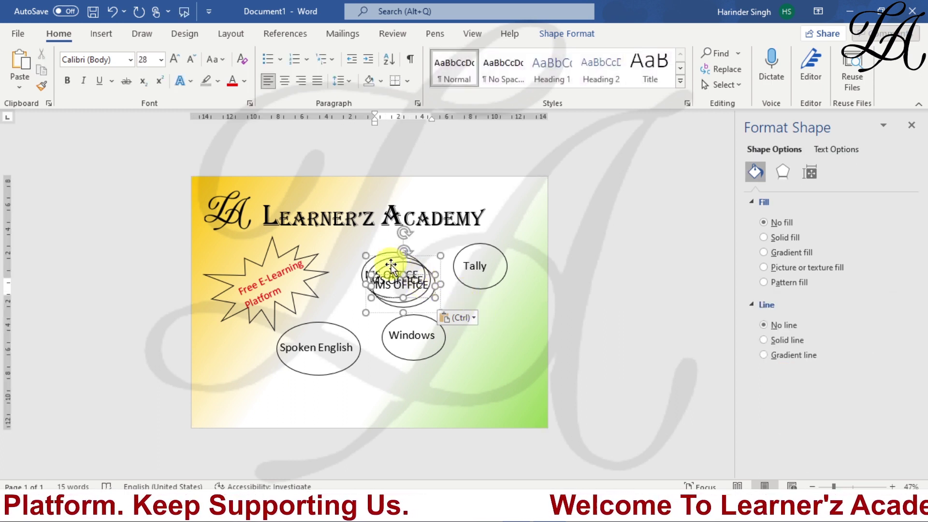
left_click_drag(412, 273, 489, 317)
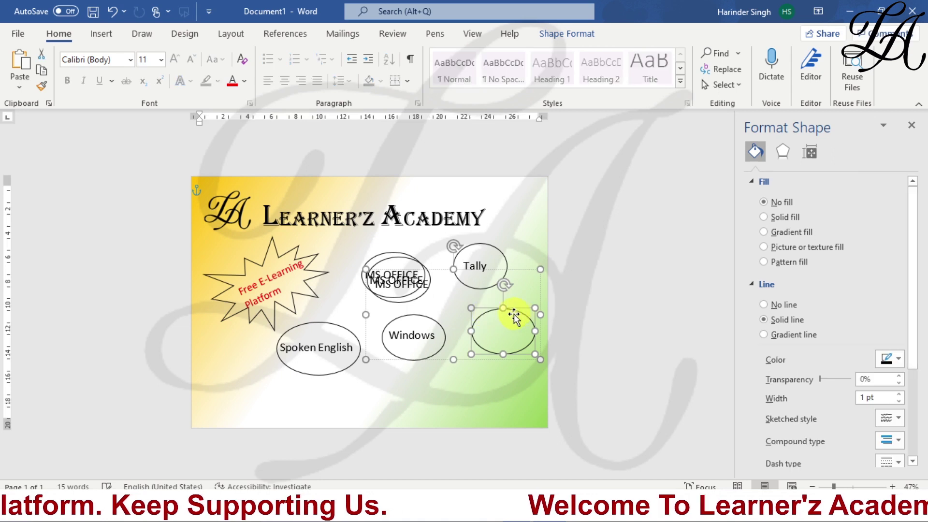
key("ctrl+z")
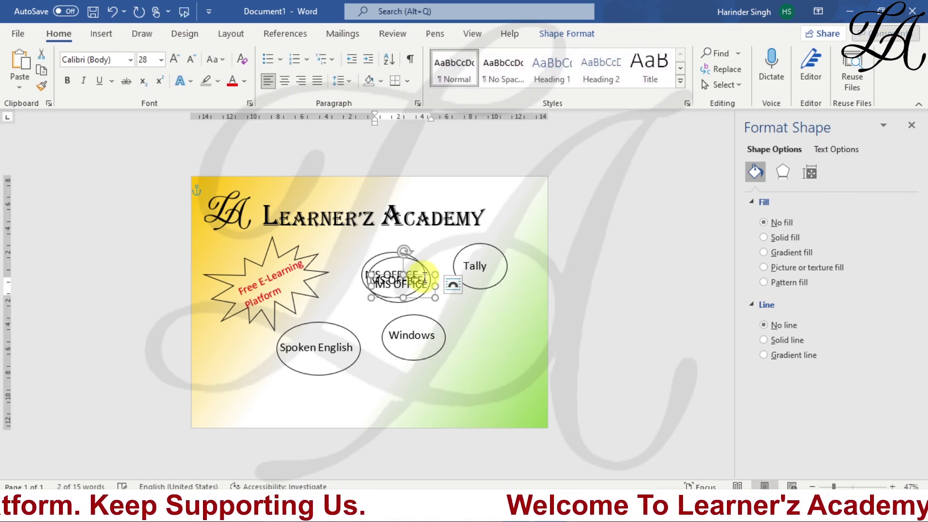
Remove the surplus MS OFFICE copy and move the remaining copy below the Tally oval, beside Windows
left_click(409, 285)
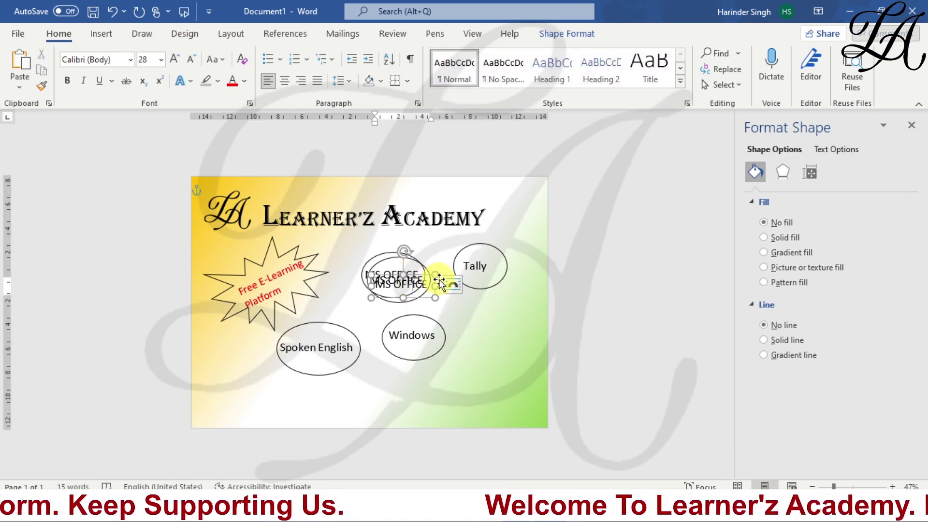
left_click_drag(430, 276, 500, 319)
left_click(395, 266)
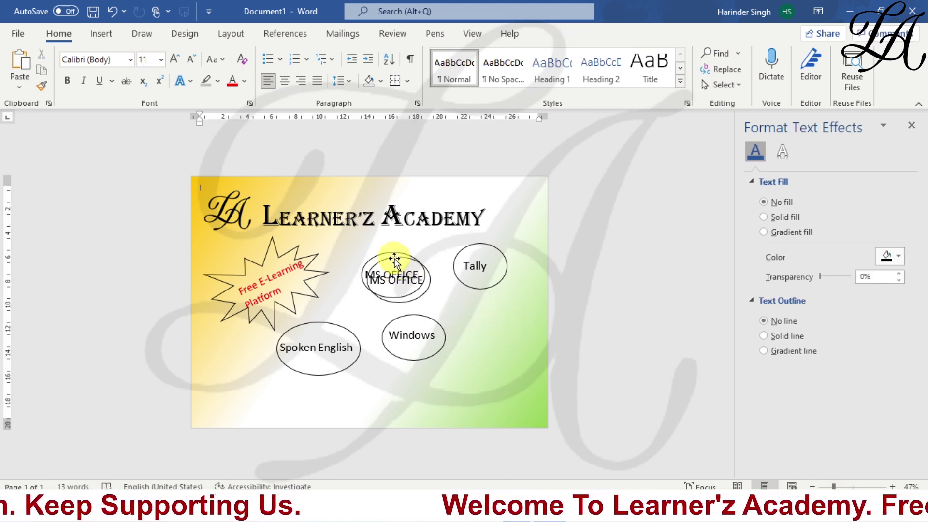
left_click_drag(394, 261, 492, 323)
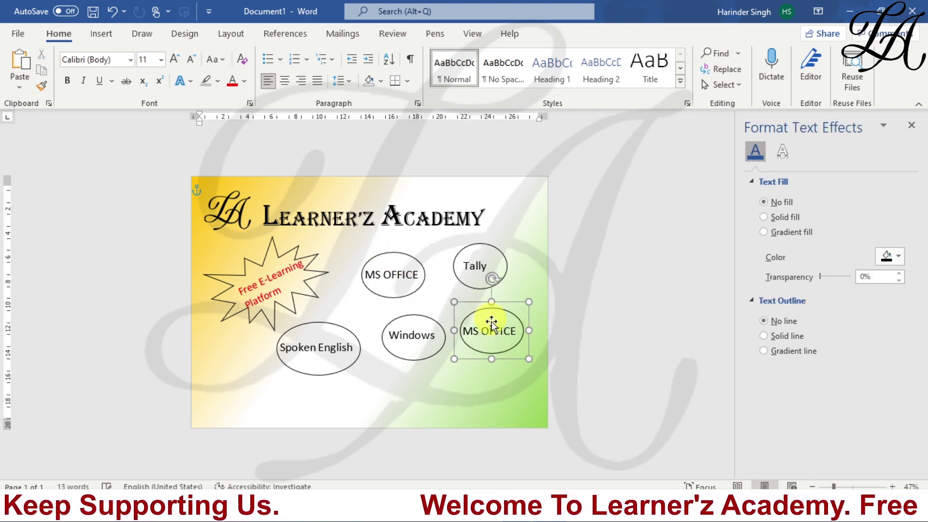
Replace the MS OFFICE text in the oval below Tally with & Many More and reposition the text inside the oval
double_click(492, 331)
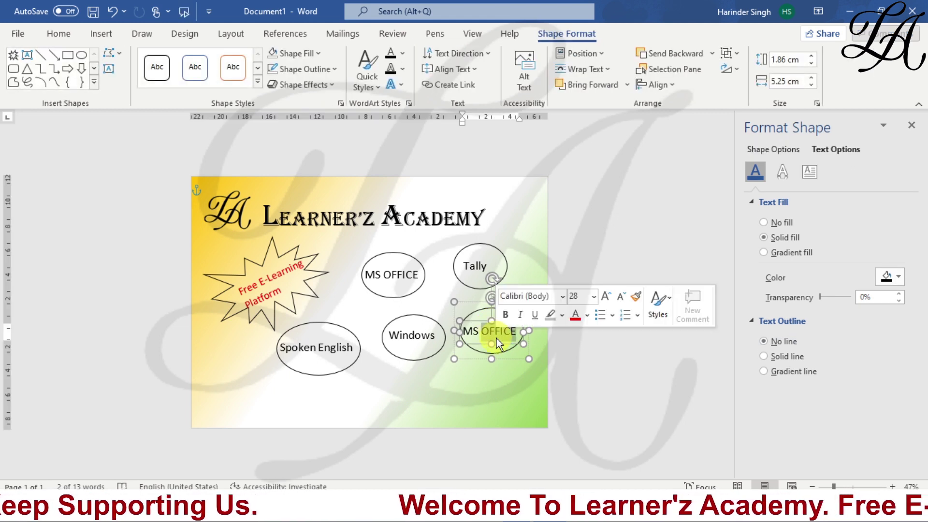
key("BackSpace")
key("BackSpace")
key("BackSpace")
key("BackSpace")
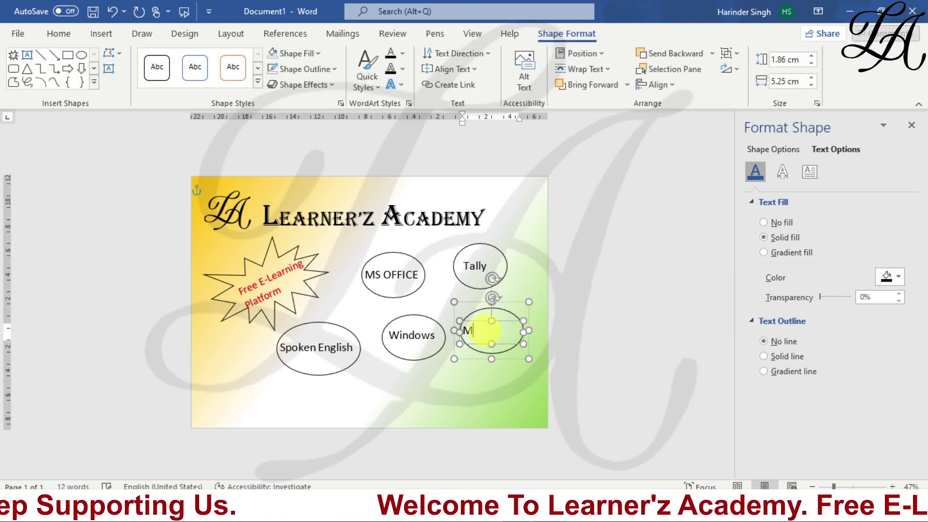
type("& Many")
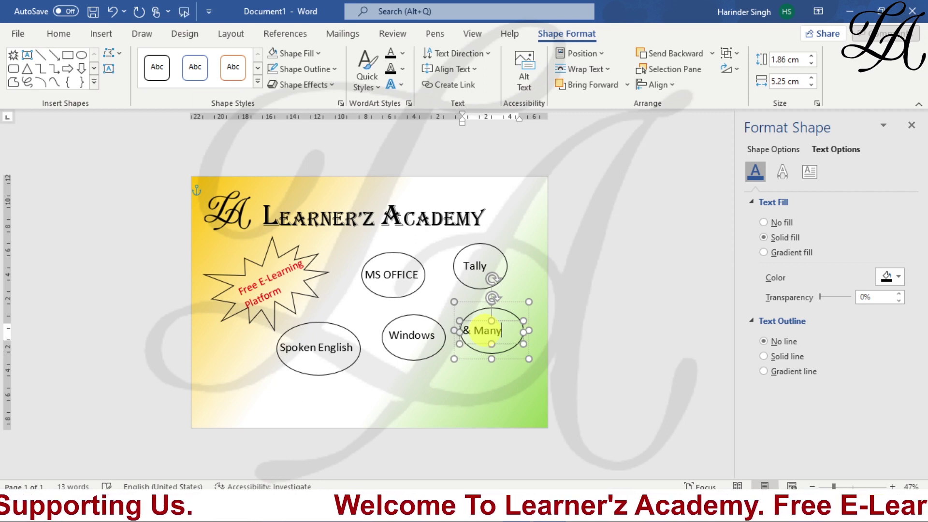
type(" More")
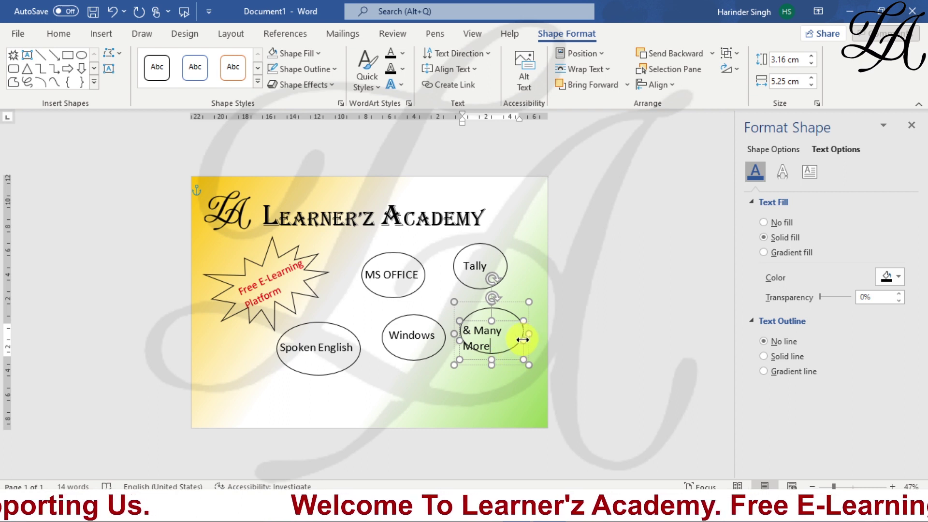
left_click_drag(503, 325, 514, 316)
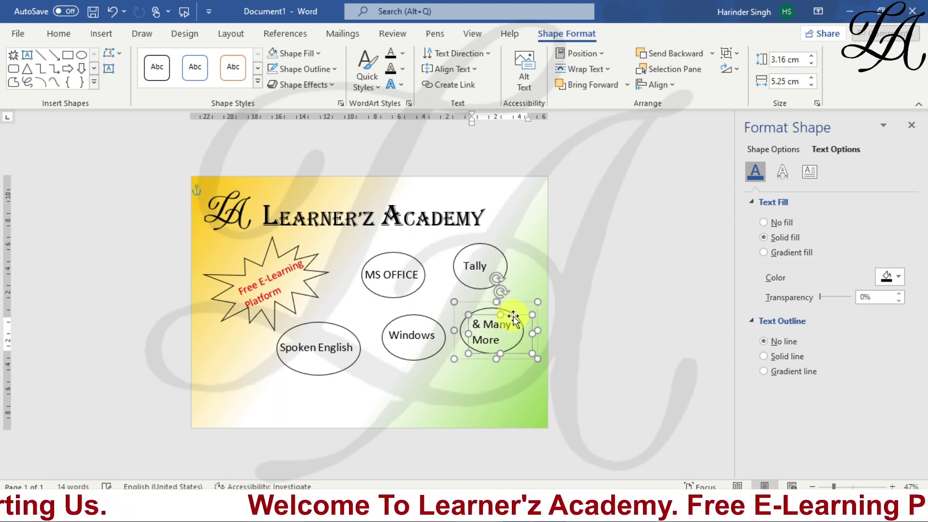
left_click(498, 388)
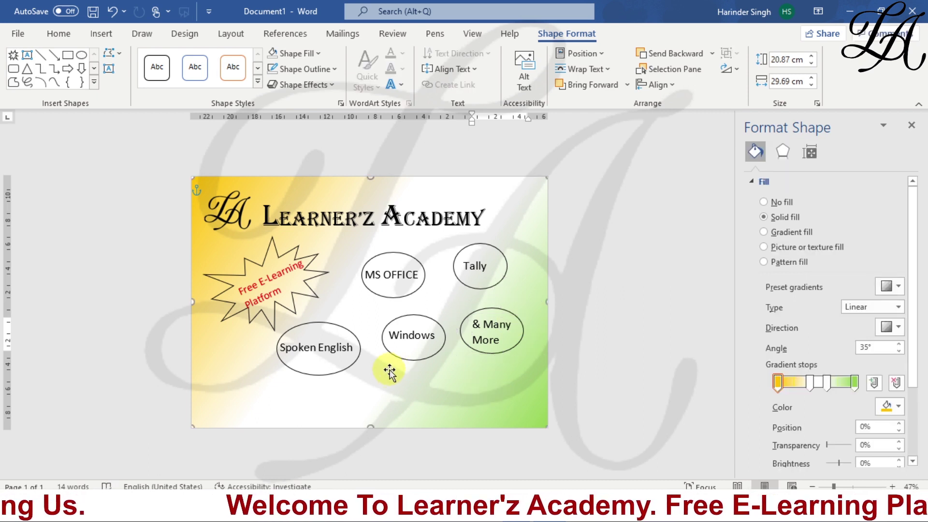
Move the Spoken English oval directly below the burst, and shift the Windows and & Many More ovals left to spread the row evenly
mouse_move(327, 323)
left_mouse_down()
mouse_move(307, 323)
mouse_move(327, 324)
left_mouse_up()
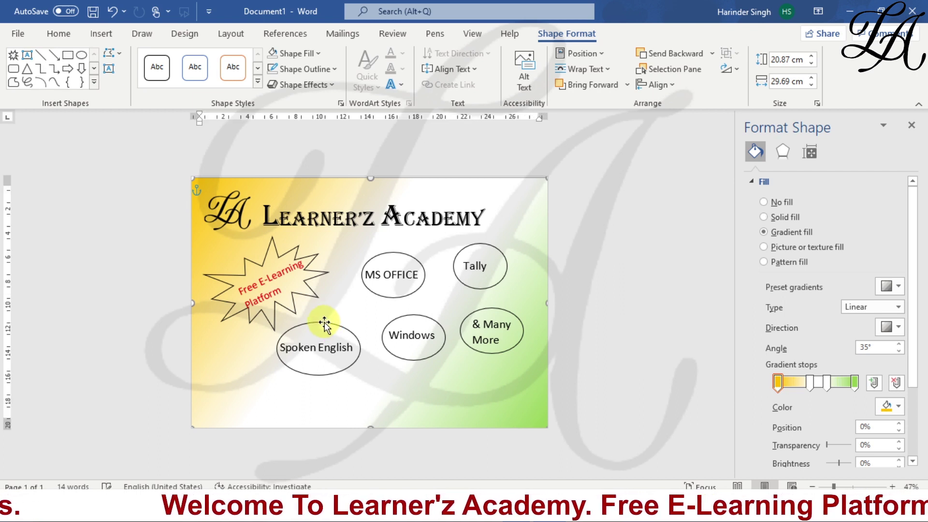
left_click(321, 321)
left_click_drag(313, 316, 251, 326)
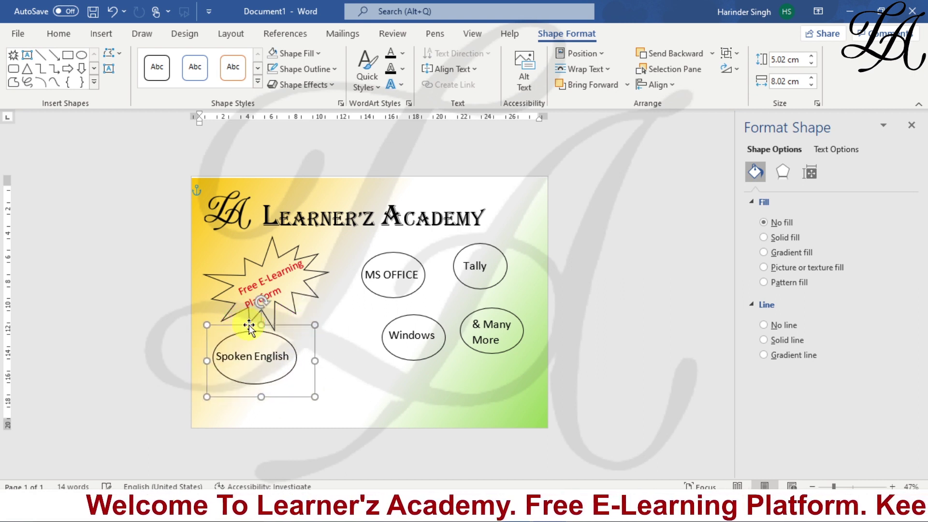
left_click(387, 314)
left_click_drag(406, 309, 358, 314)
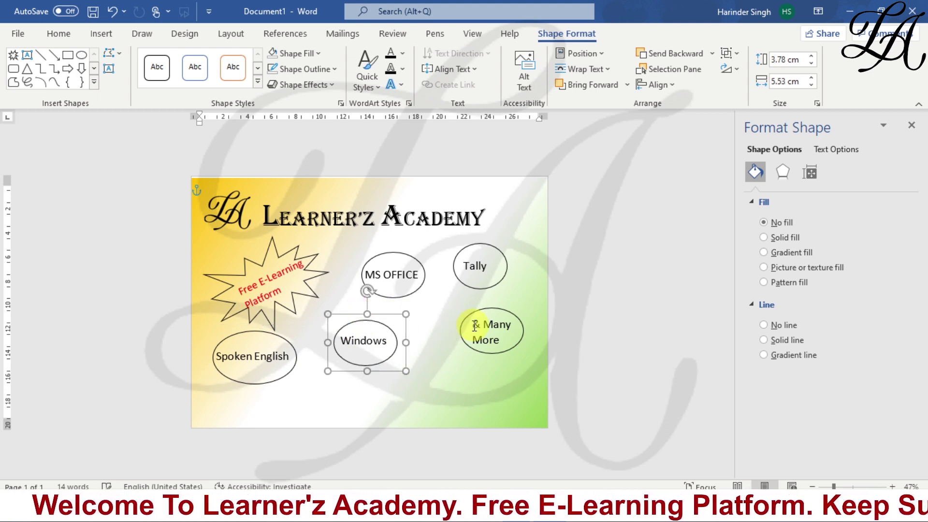
left_click_drag(475, 312, 457, 315)
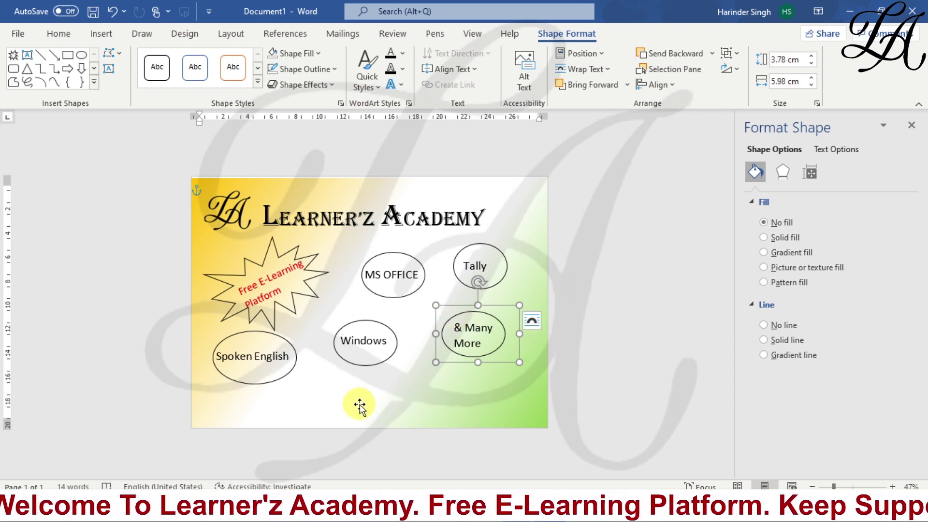
Stretch the gradient background rectangle up to the page's top edge, giving it a height of 21.33 cm
left_click(381, 392)
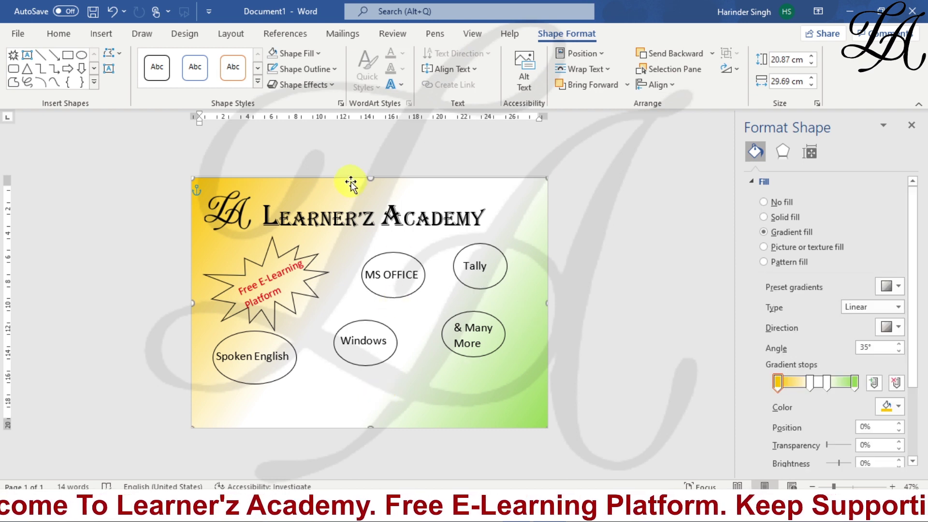
left_click_drag(368, 179, 369, 175)
left_click_drag(370, 172, 369, 174)
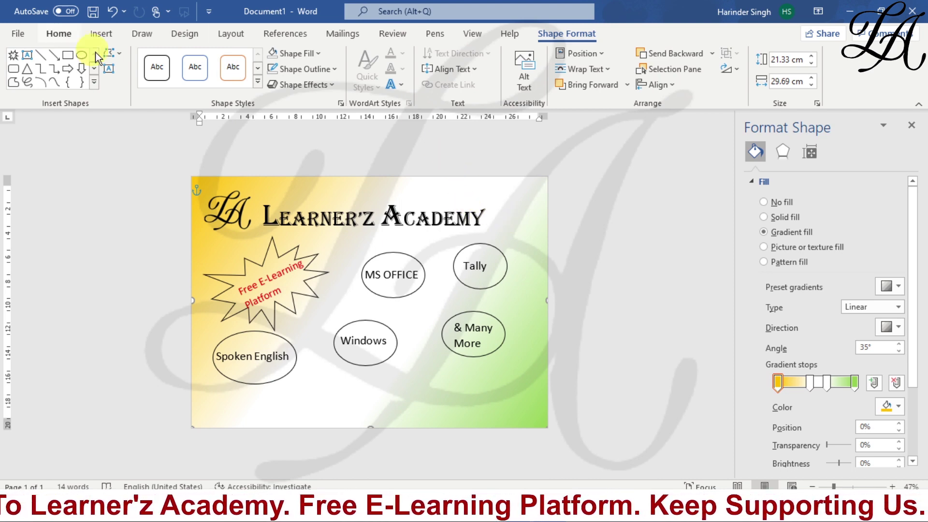
Insert a preset plain text box with placeholder text on the page
left_click(101, 33)
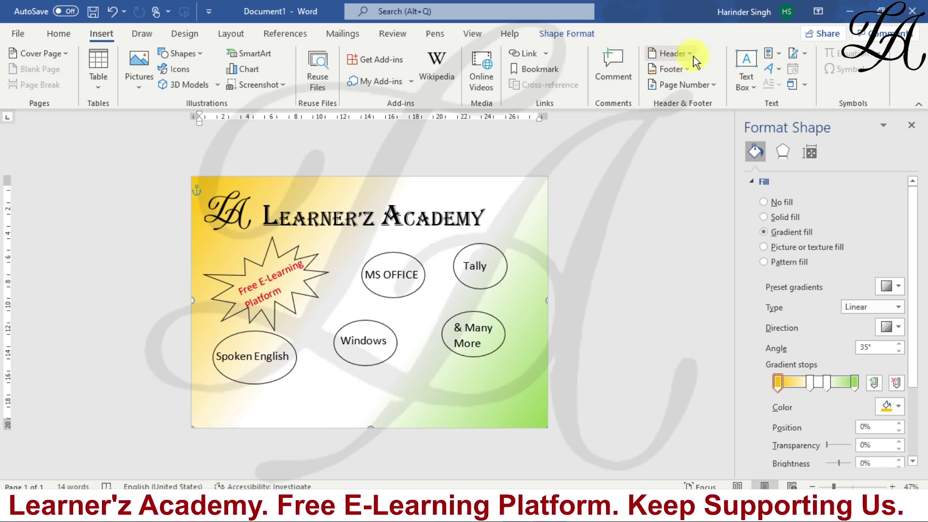
left_click(747, 73)
left_click(655, 146)
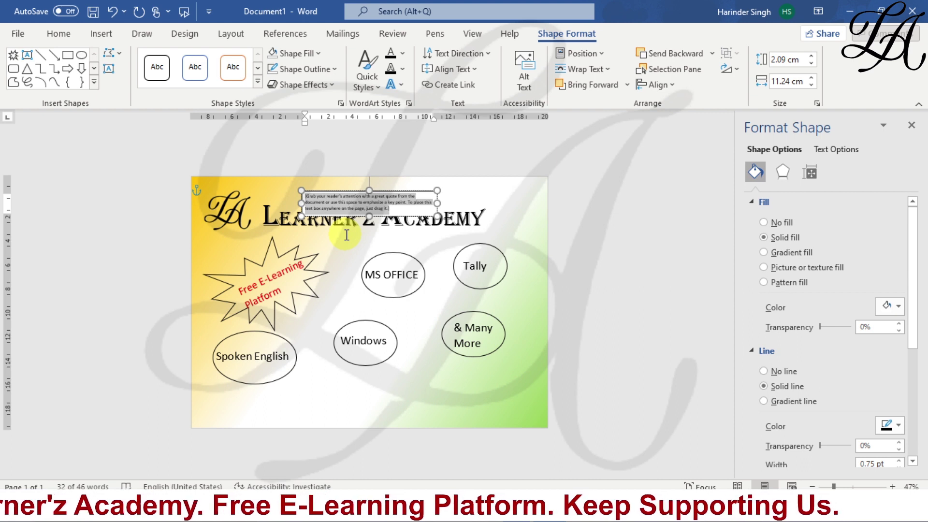
Replace the text box's placeholder text with Please Subscribe My Channel and enlarge it to font size 48
type("Please Subscribe My Channel")
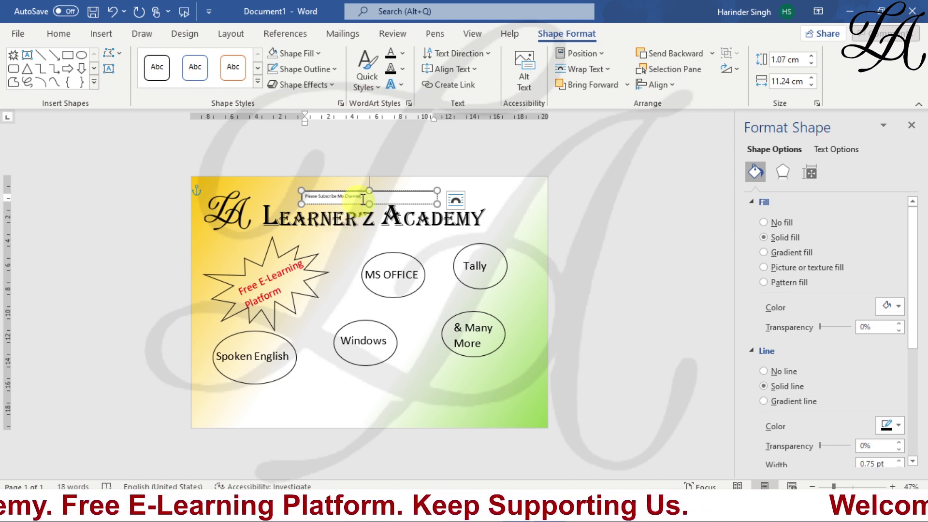
left_click(391, 191)
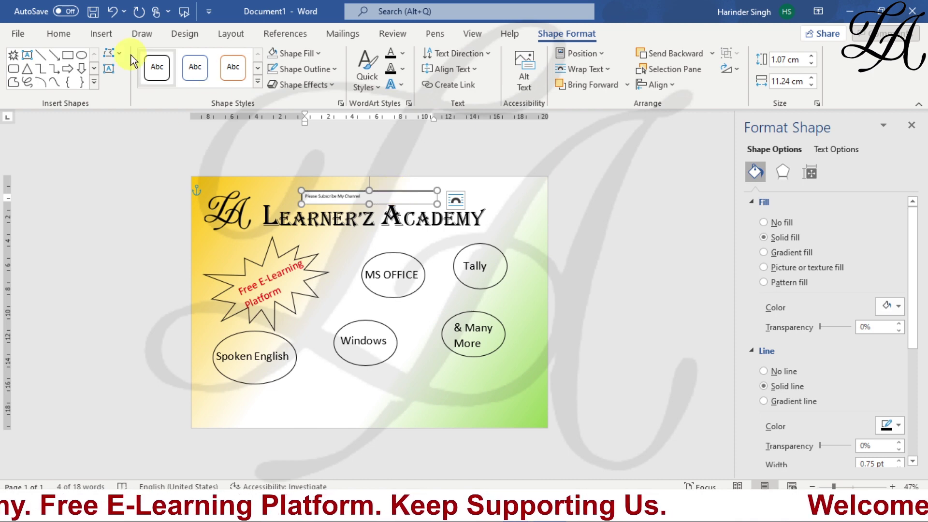
left_click(63, 34)
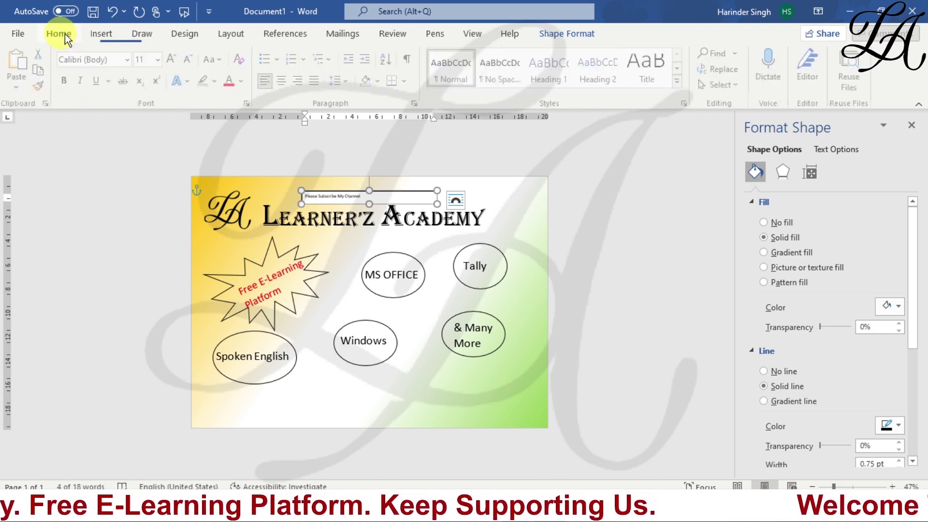
left_click(177, 57)
left_click(178, 57)
left_click(178, 57)
left_click(177, 57)
left_click(178, 57)
left_click(177, 57)
left_click(178, 57)
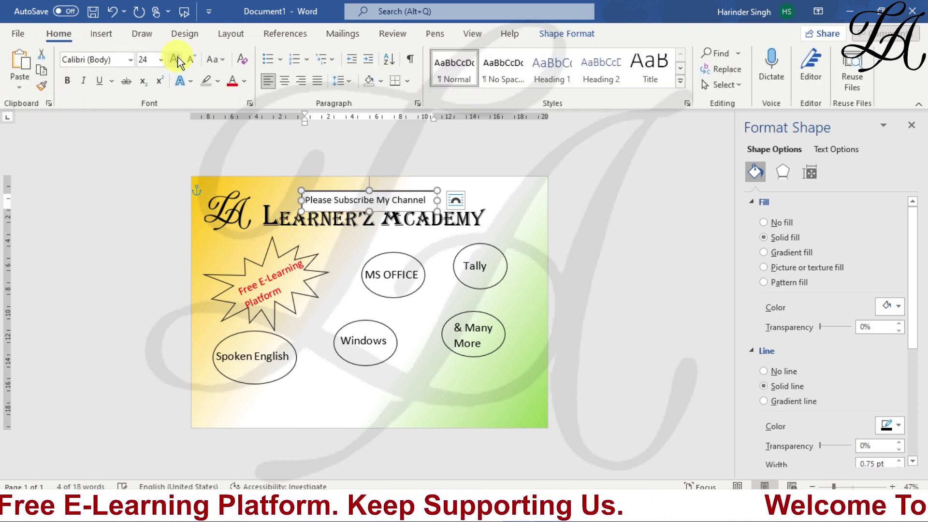
left_click(177, 57)
left_click(178, 57)
left_click(178, 57)
left_click(177, 57)
left_click(177, 58)
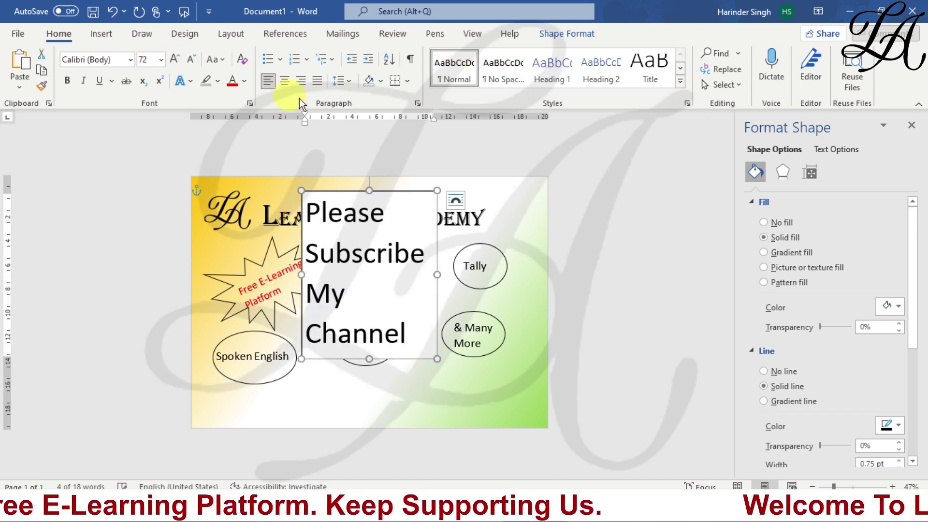
left_click(193, 58)
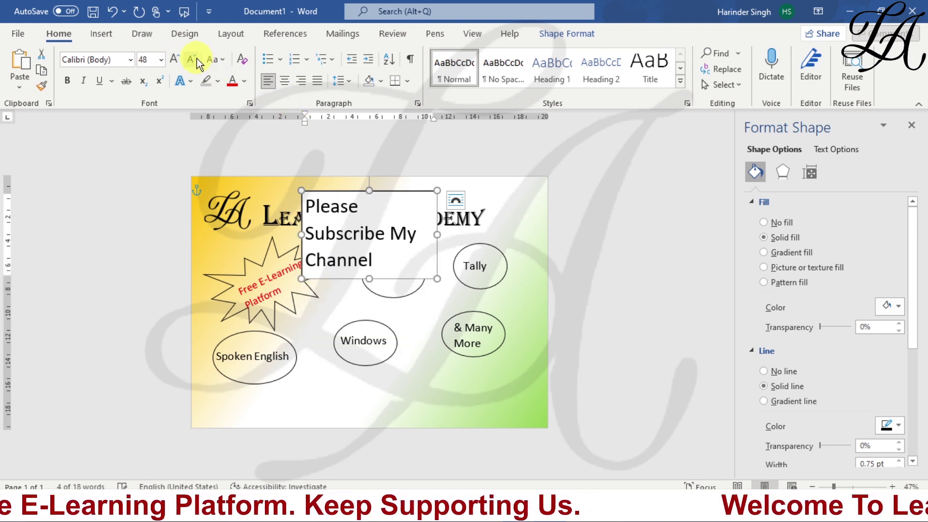
Move the Please Subscribe My Channel text box down to the lower part of the page, below the burst
left_click_drag(340, 190, 272, 333)
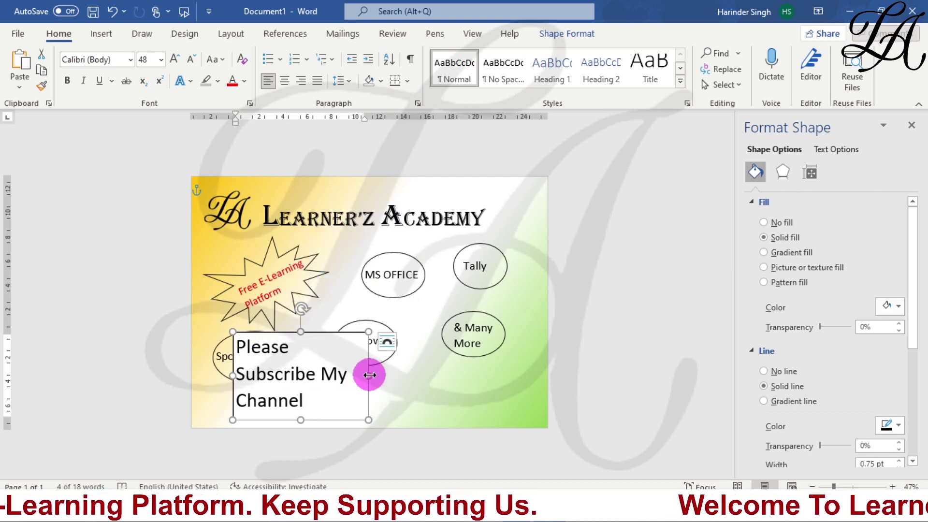